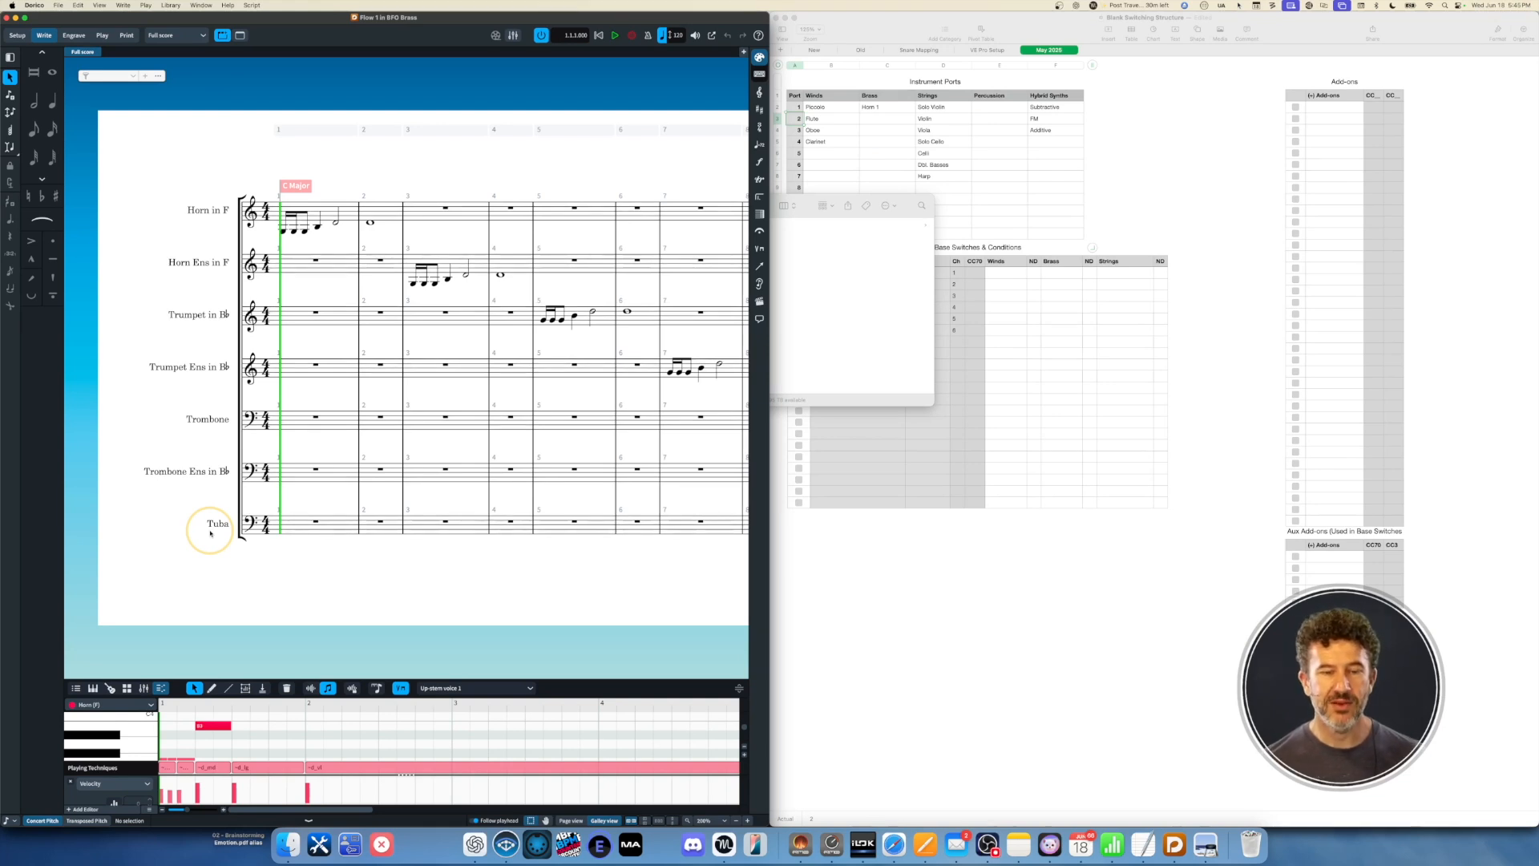
Switch to Vienna Ensemble Pro and open the Solo Horn channel's SINE Player in the BFO Brass instance
key(super+Tab)
key(super+Tab)
key(super+Tab)
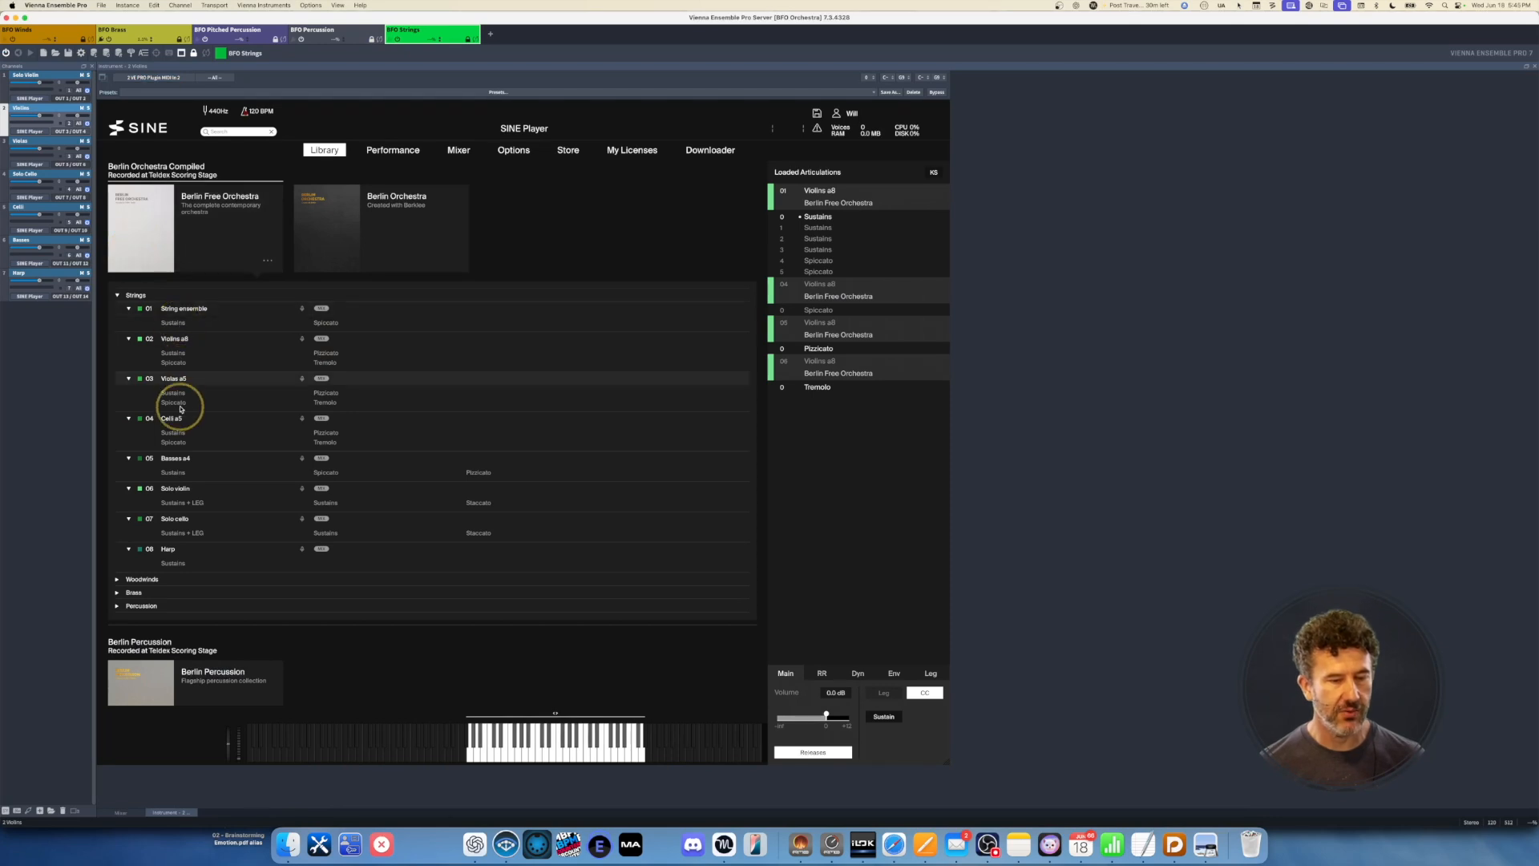
click(120, 296)
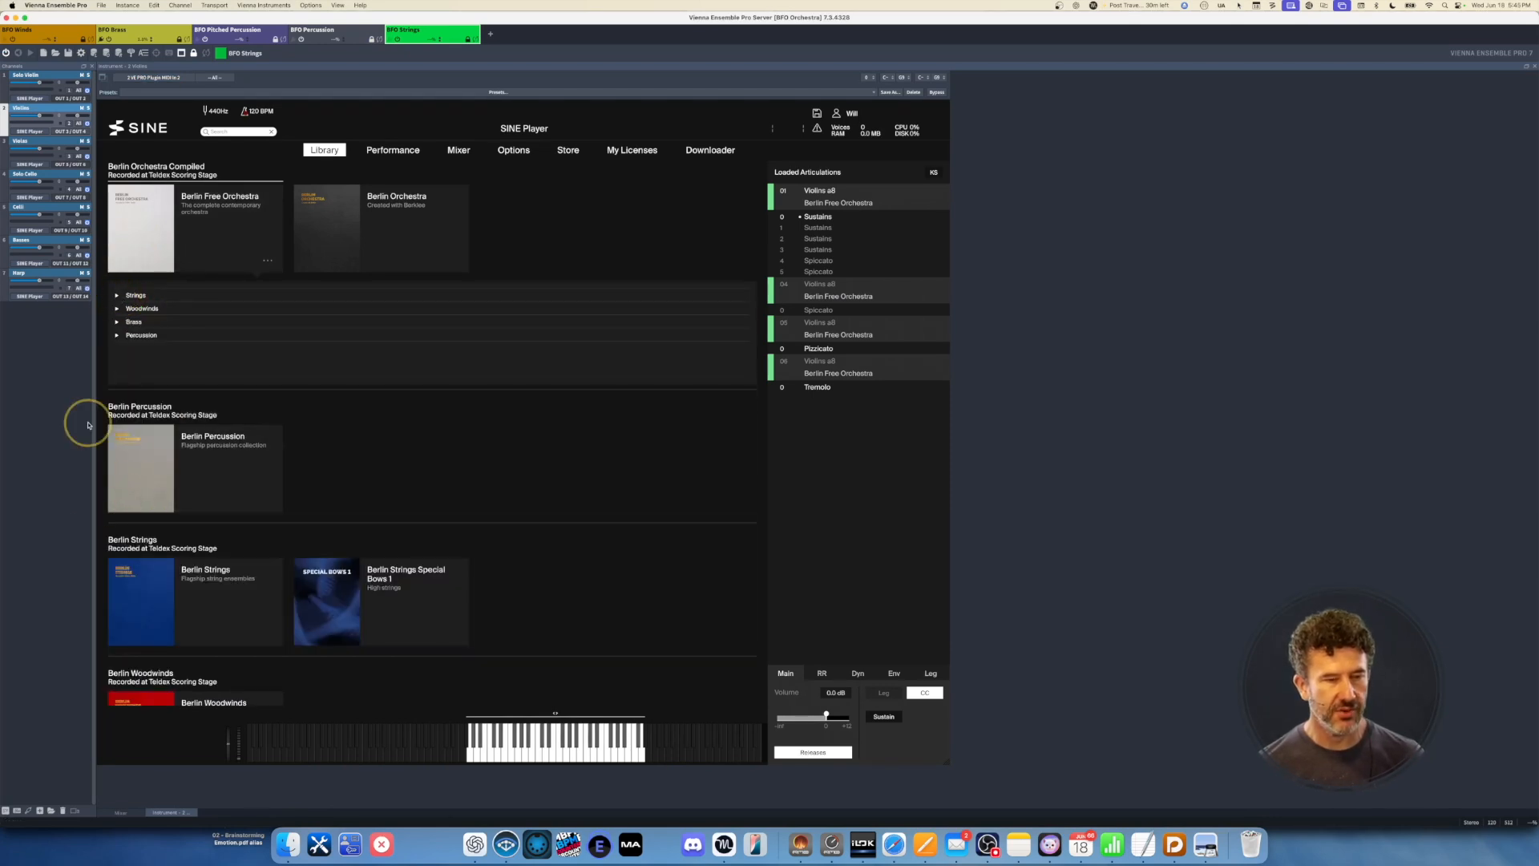
click(132, 39)
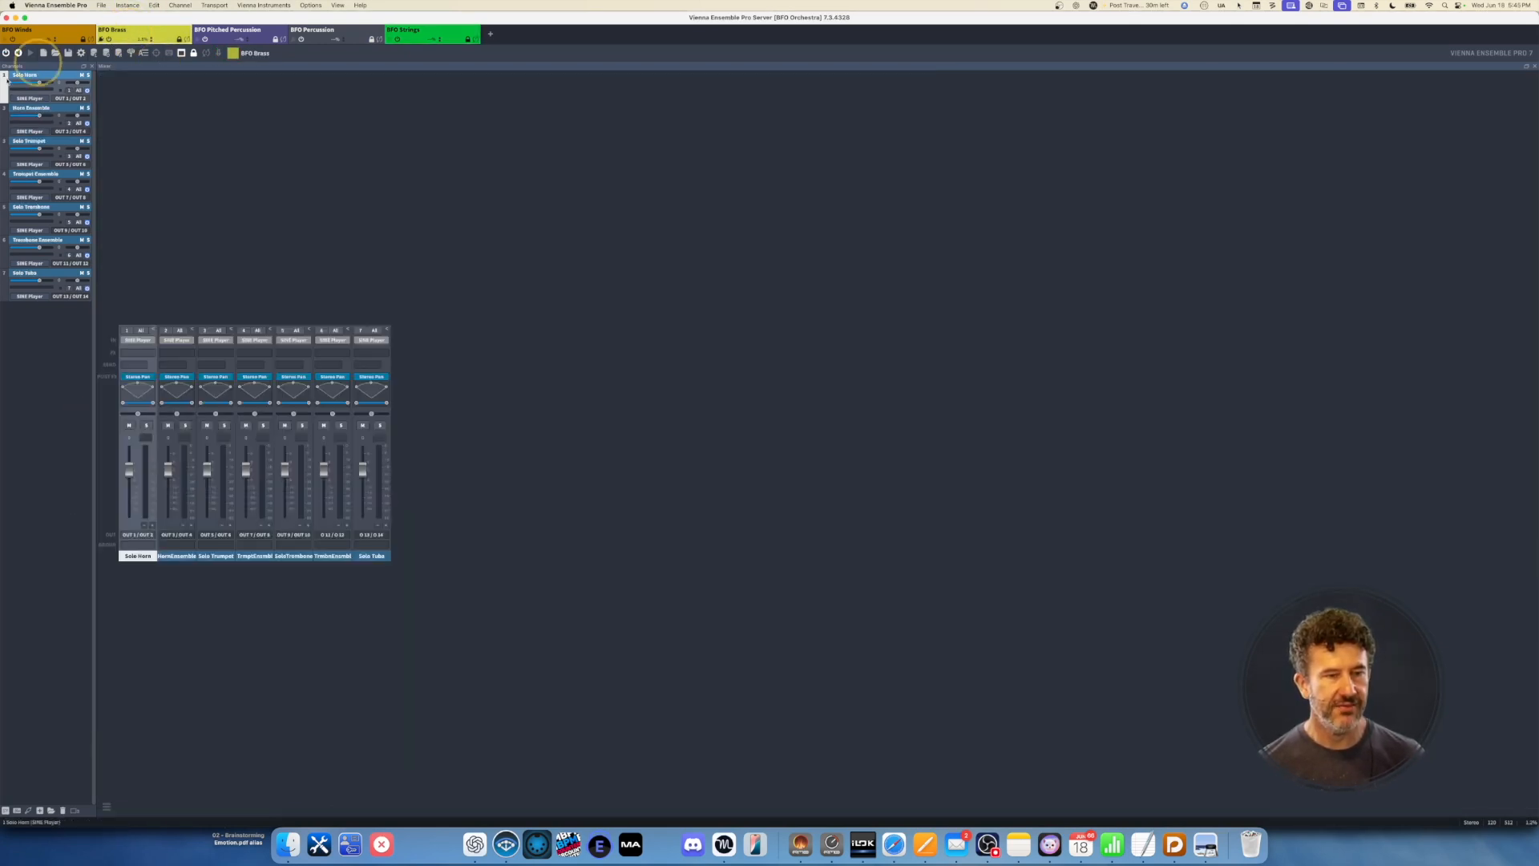
click(4, 90)
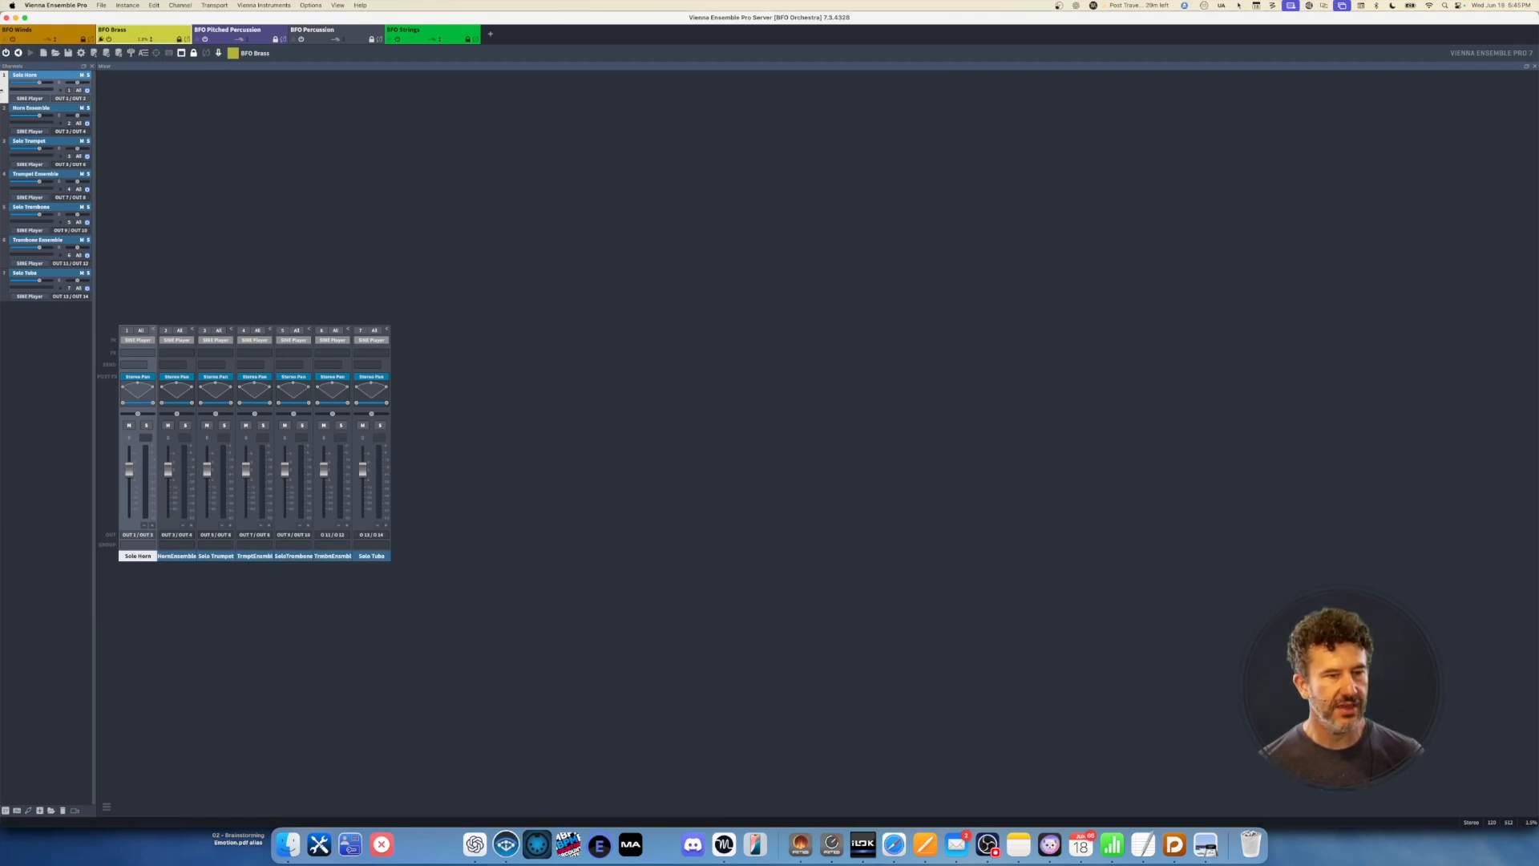
click(3, 89)
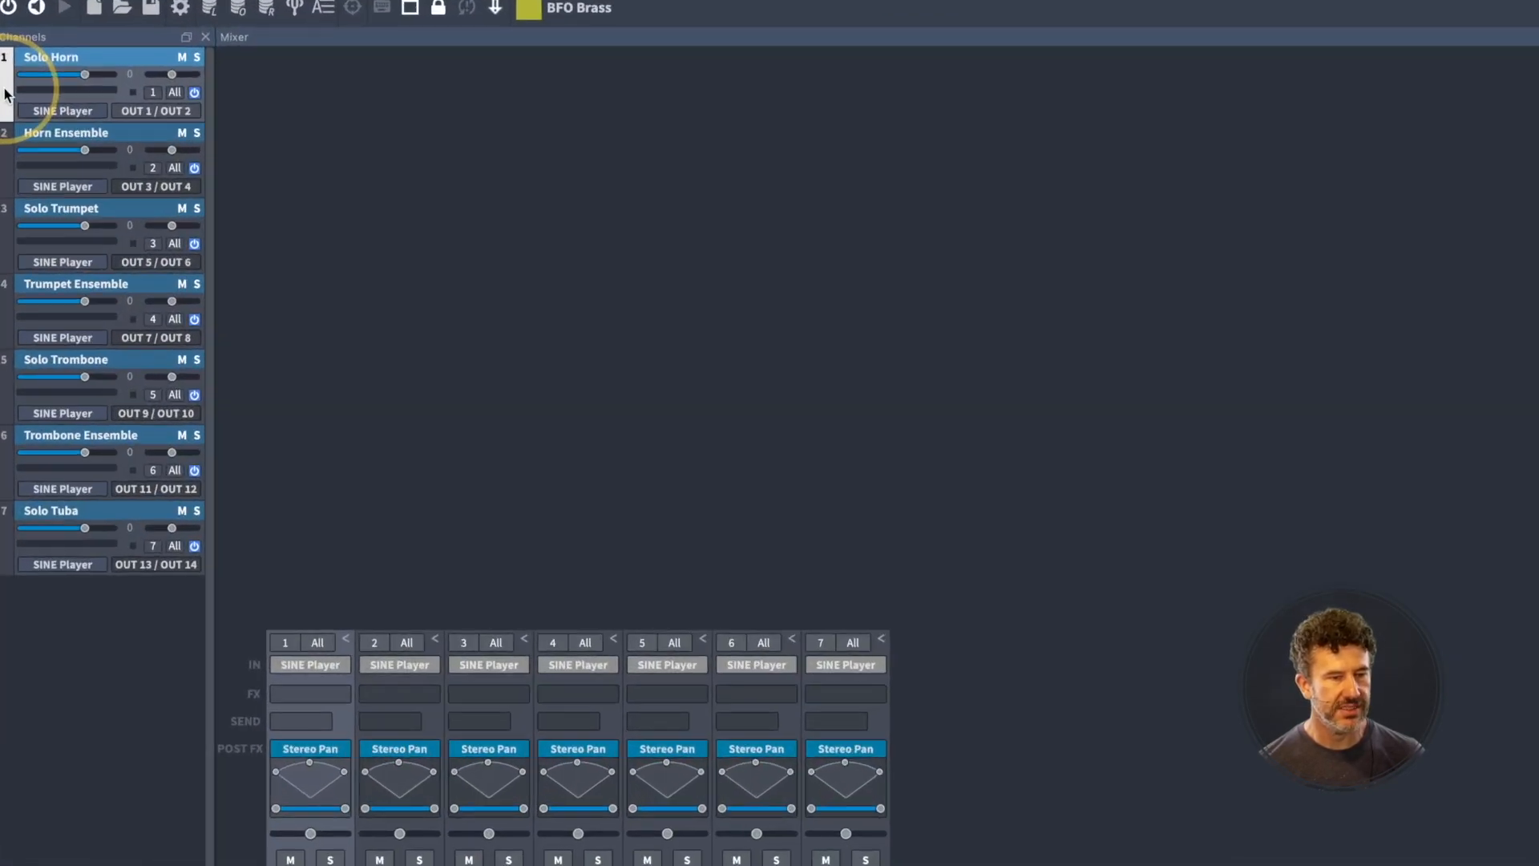
double_click(5, 92)
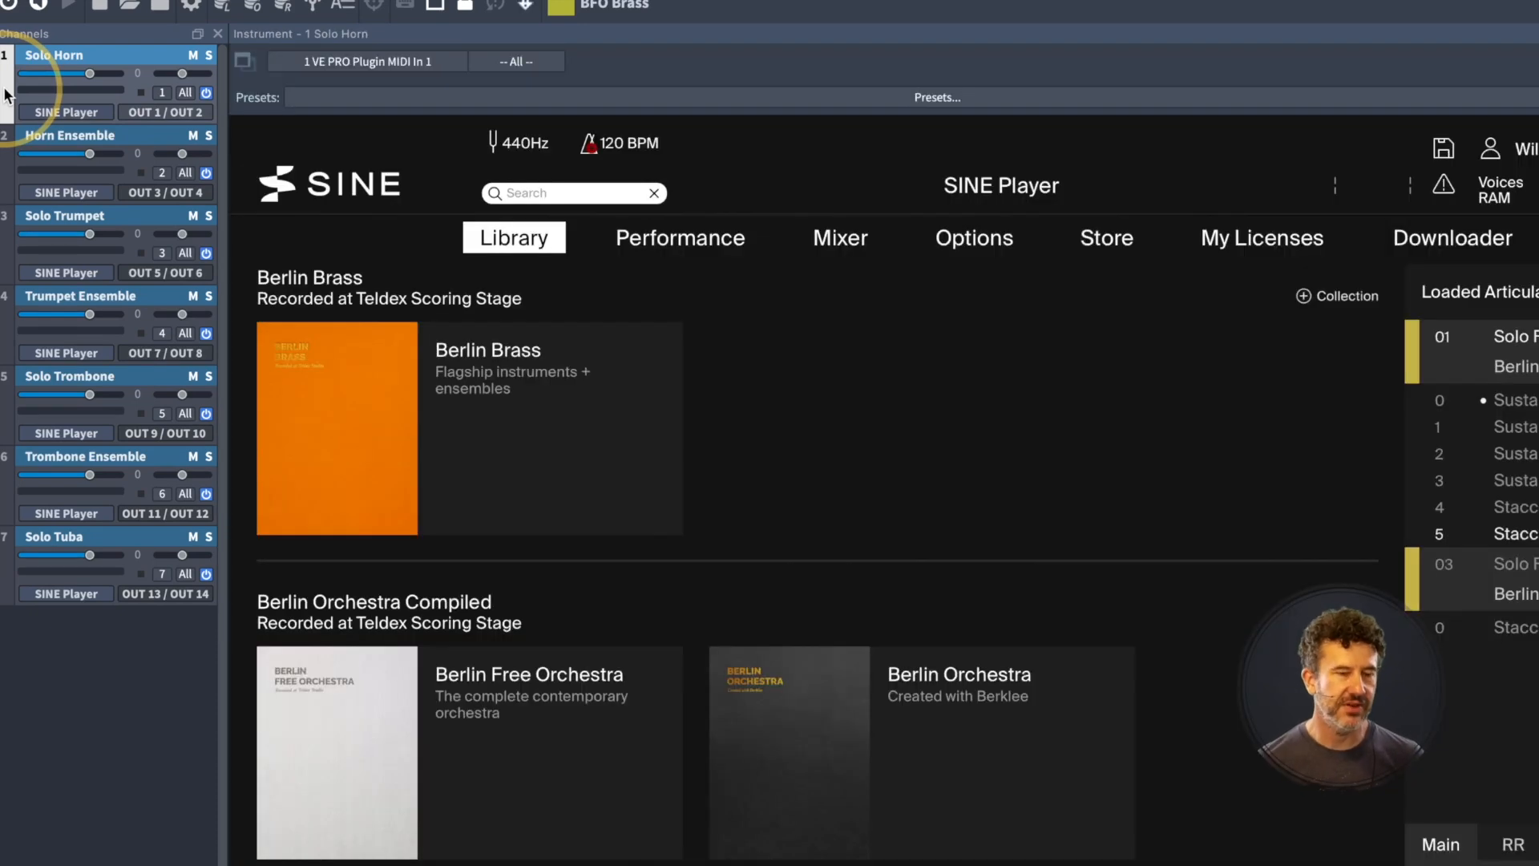
click(161, 92)
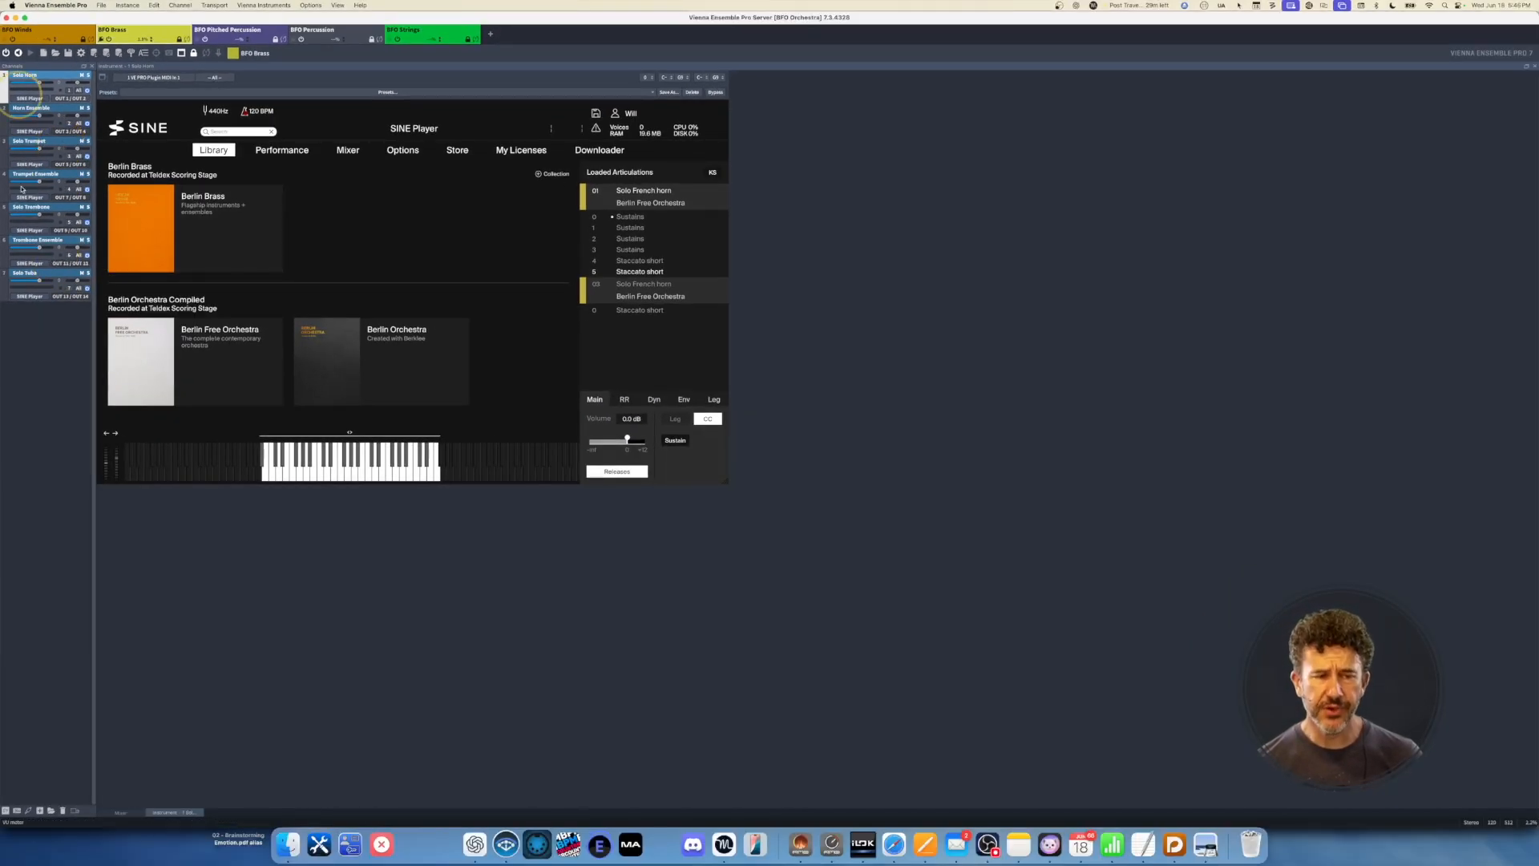
Expand the Brass category of the Berlin Free Orchestra library and enlarge the SINE Player window vertically
click(192, 389)
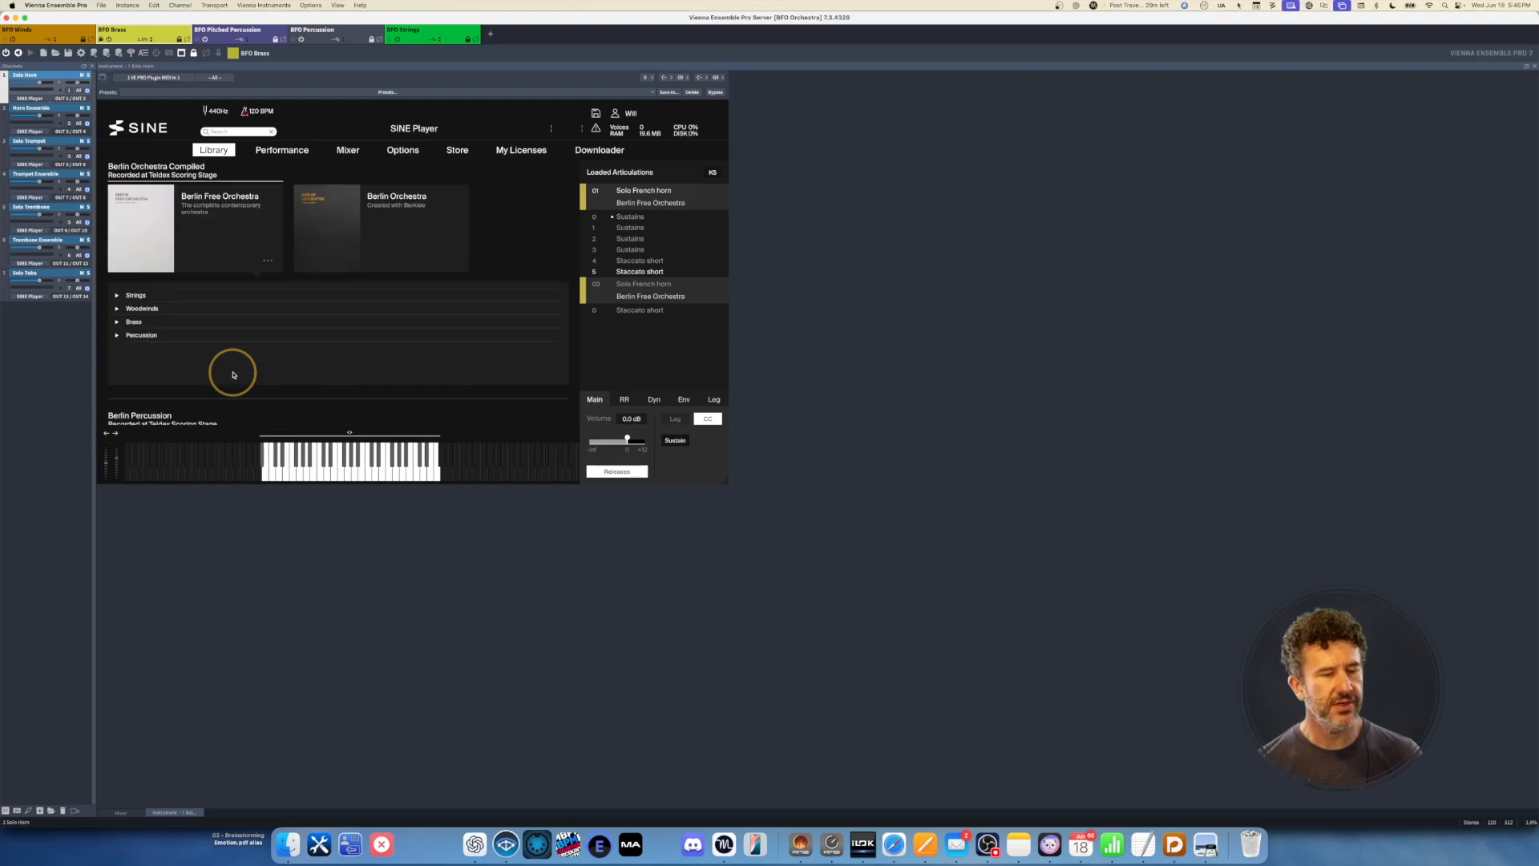
click(116, 322)
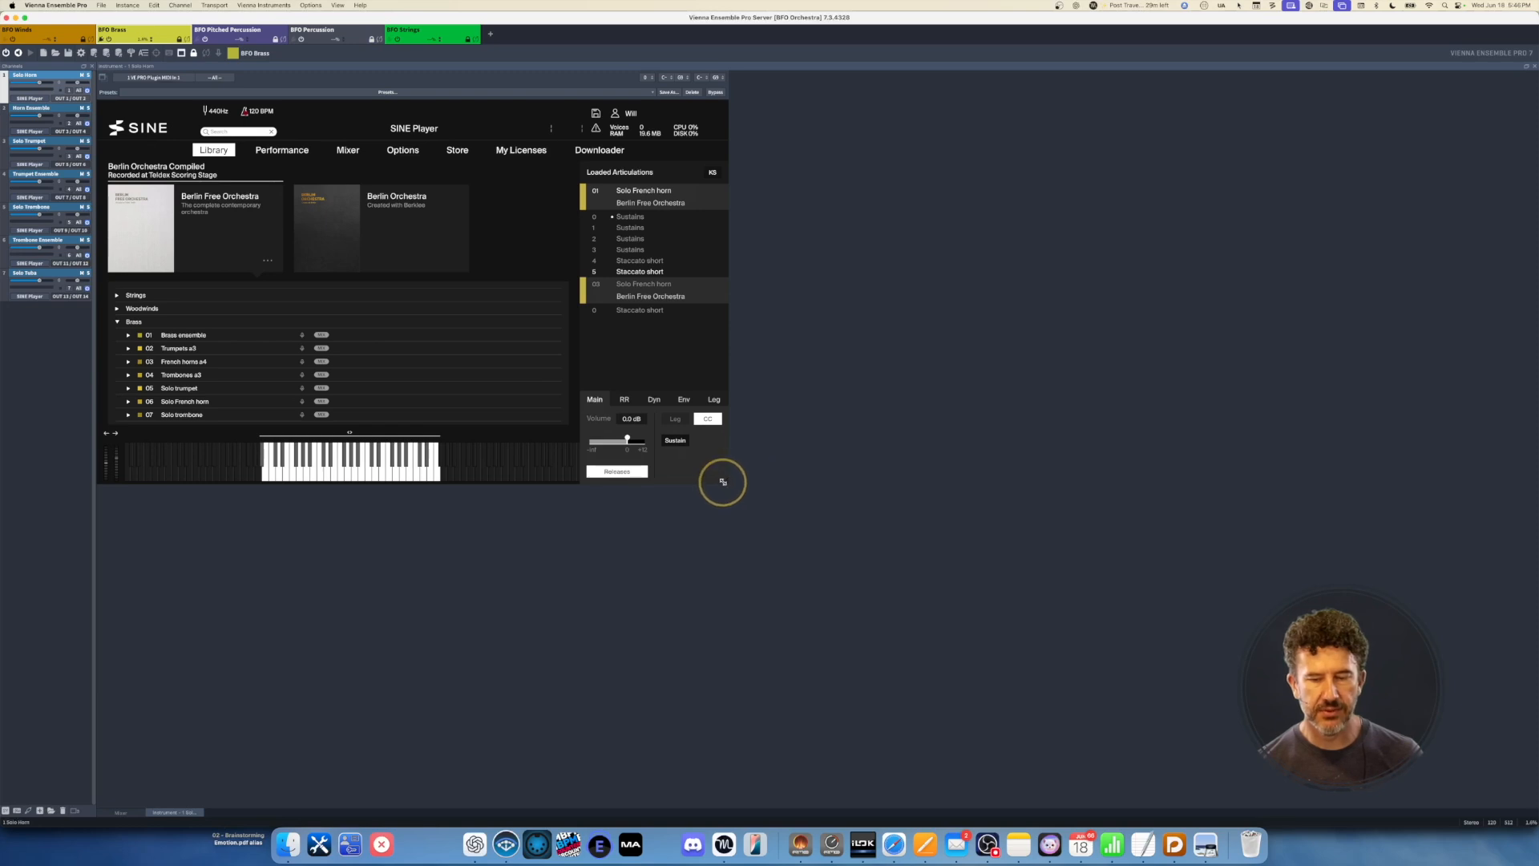
drag(721, 478, 747, 764)
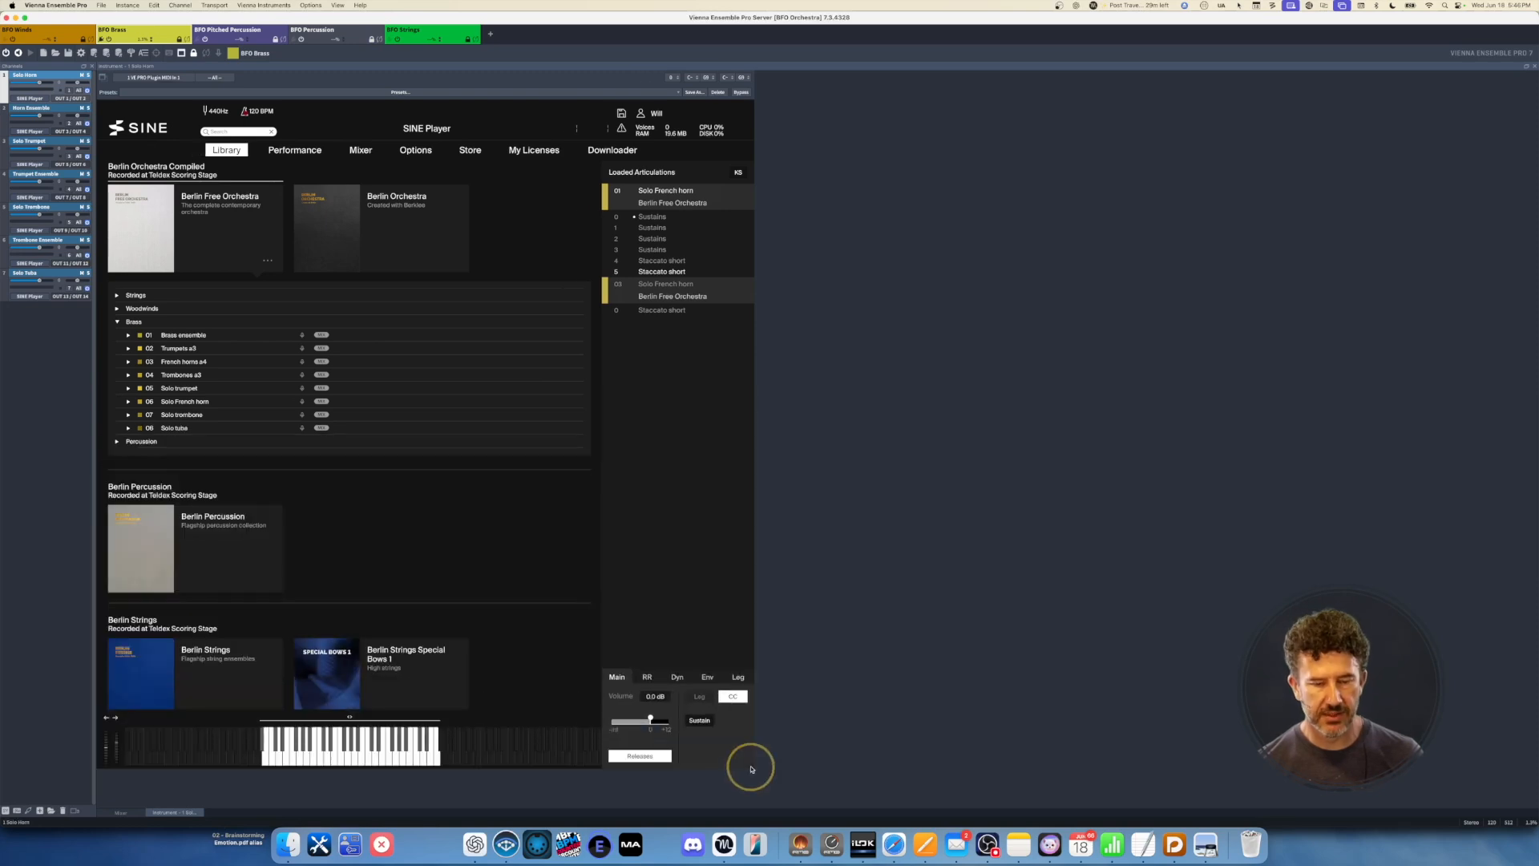
Expand every brass instrument from Solo tuba up to Brass ensemble to examine the available articulations
click(128, 428)
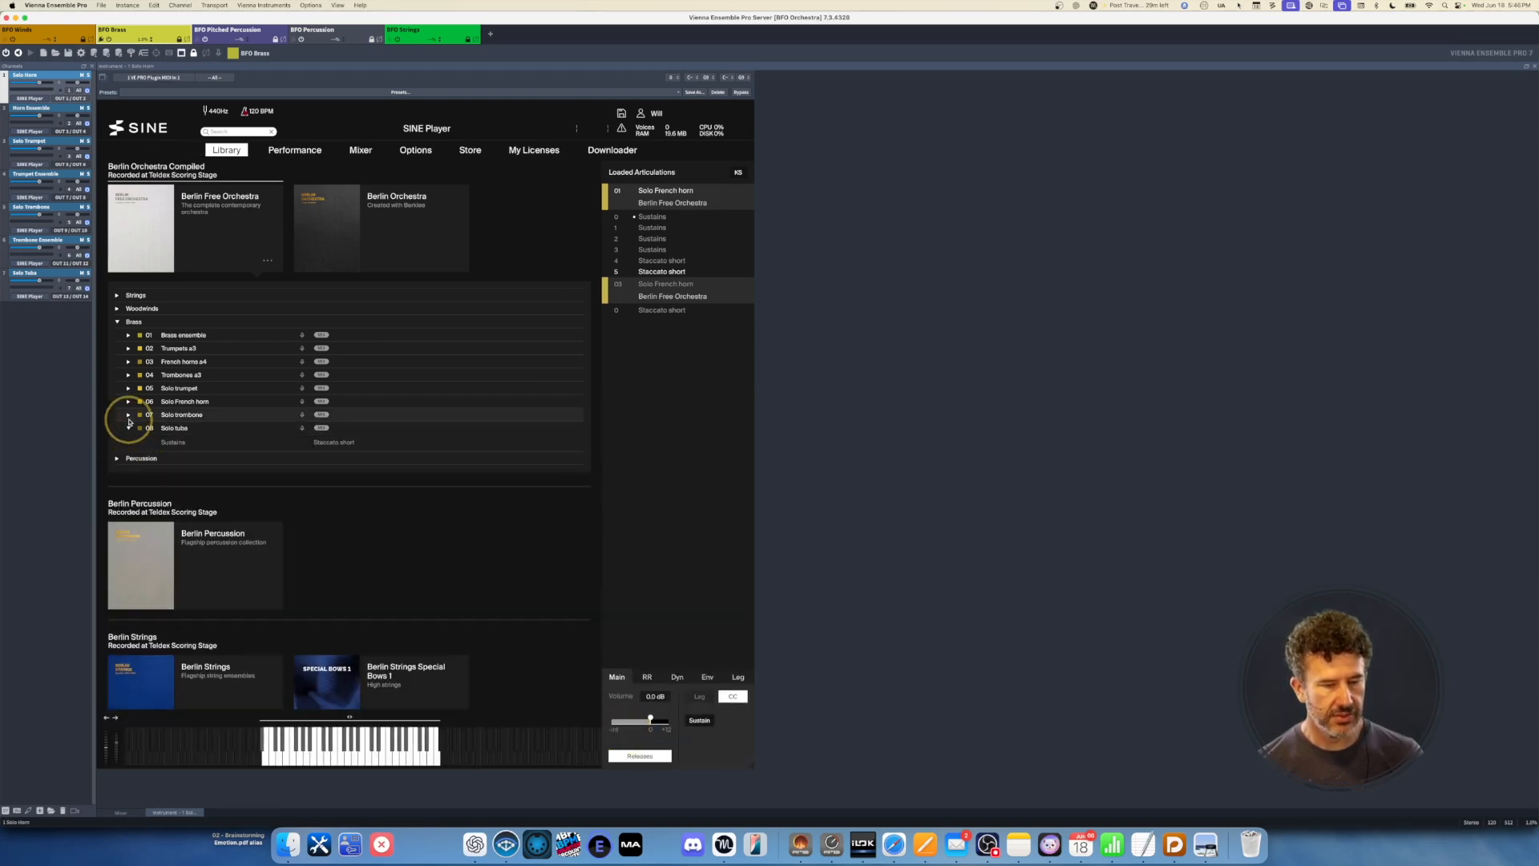
click(128, 414)
click(128, 401)
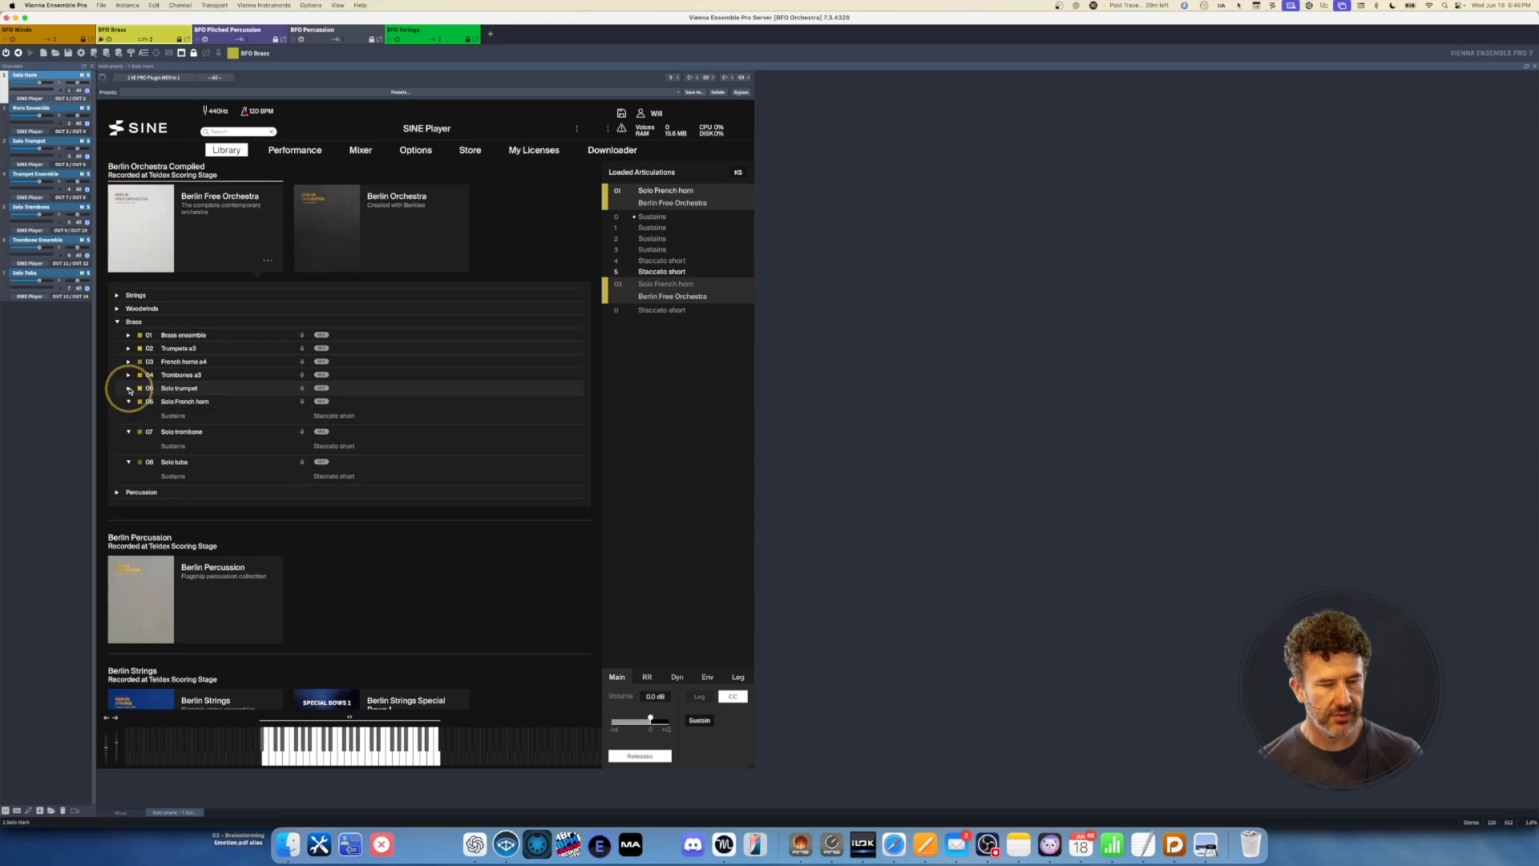
click(128, 388)
click(129, 374)
click(128, 361)
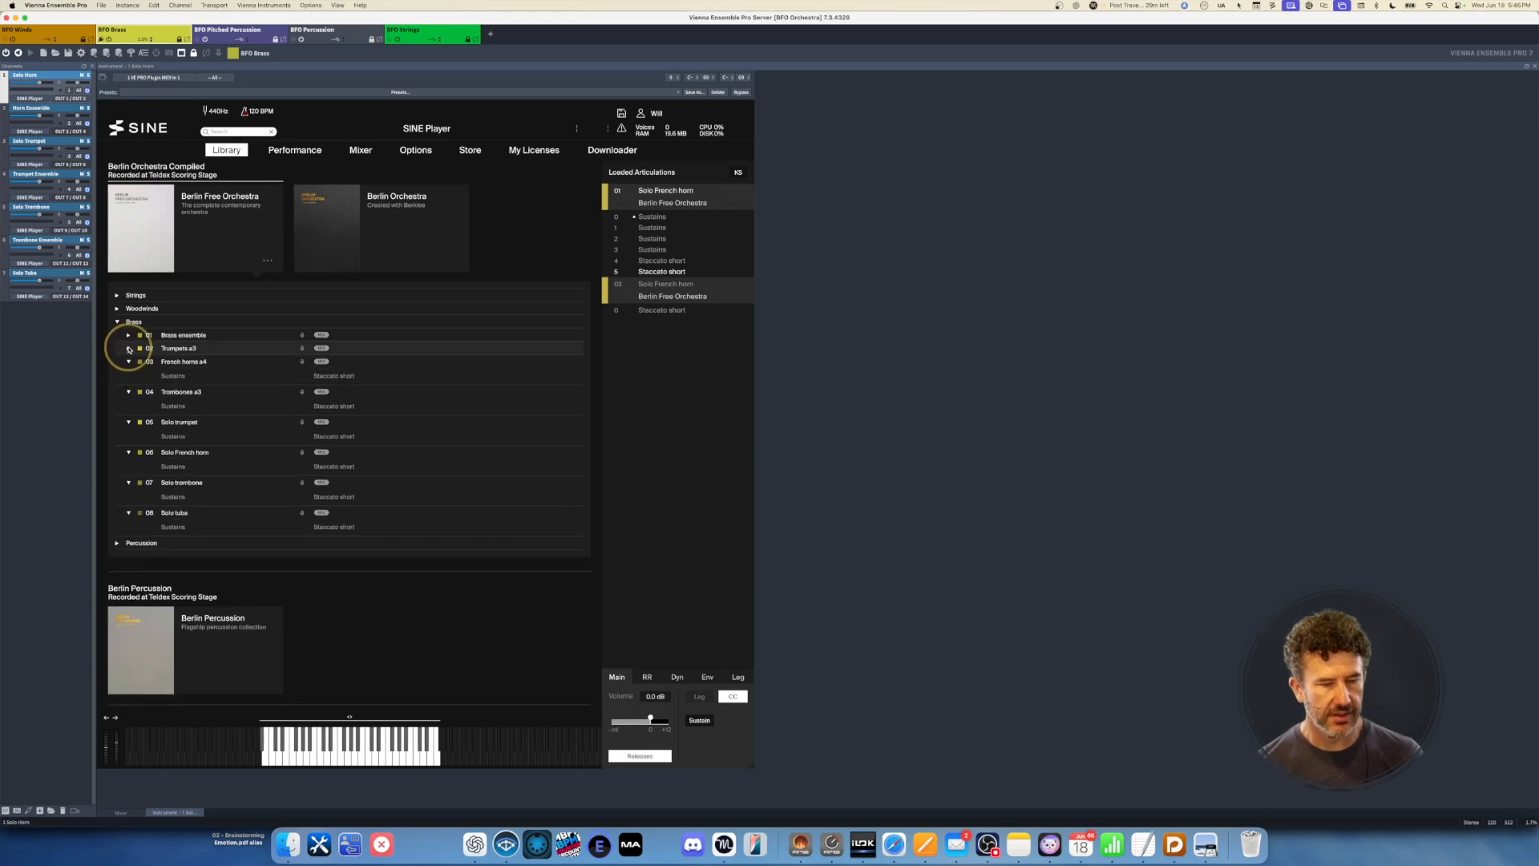
click(129, 348)
click(129, 335)
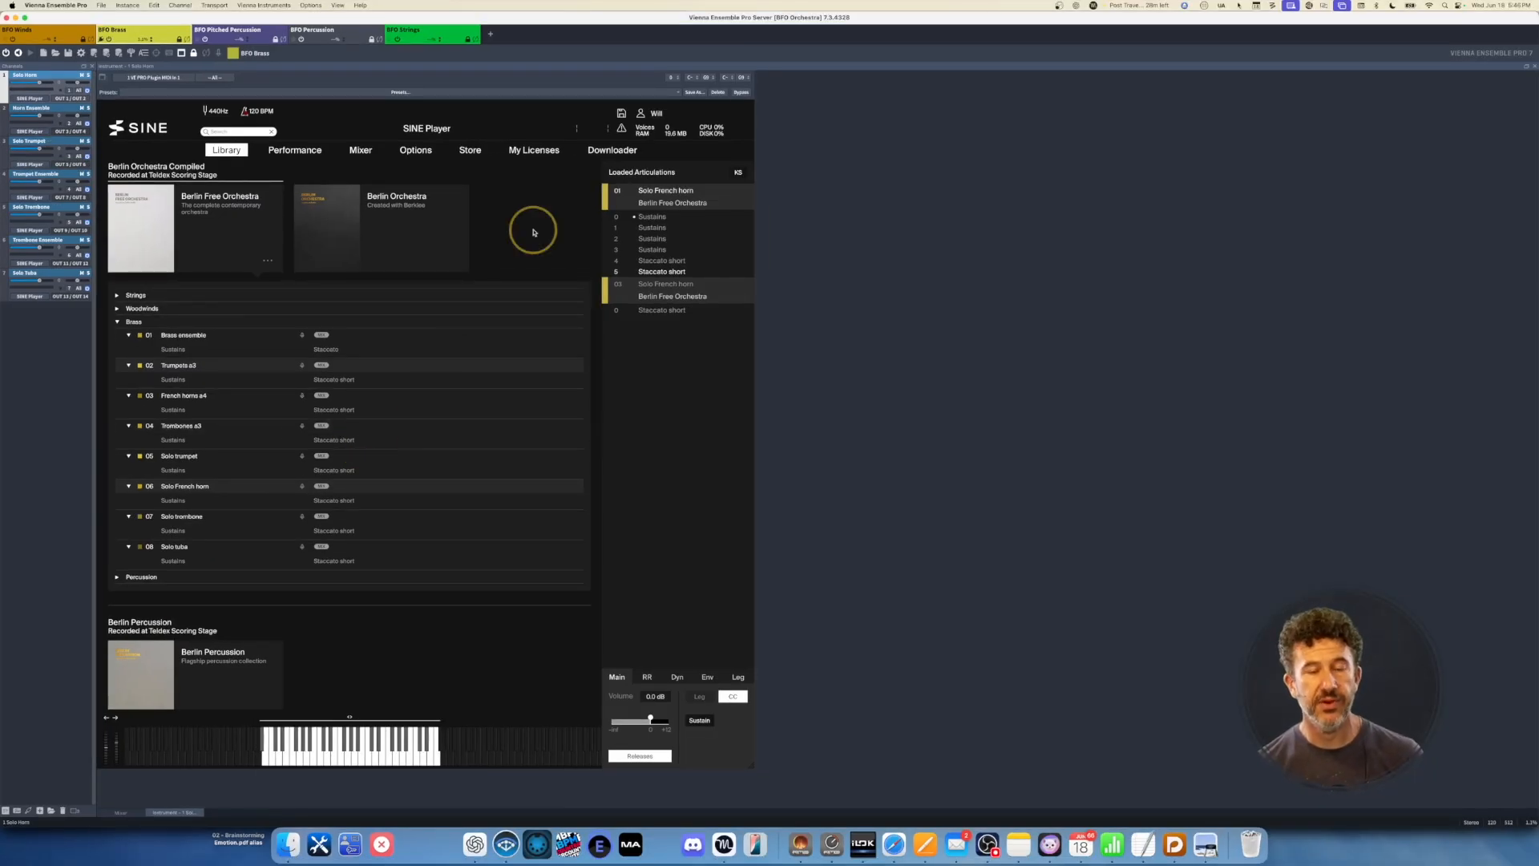
Switch to the Numbers spreadsheet and clear Legato from the Base Switch column of the Base Switches & Conditions table
key(super+Tab)
key(super+Tab)
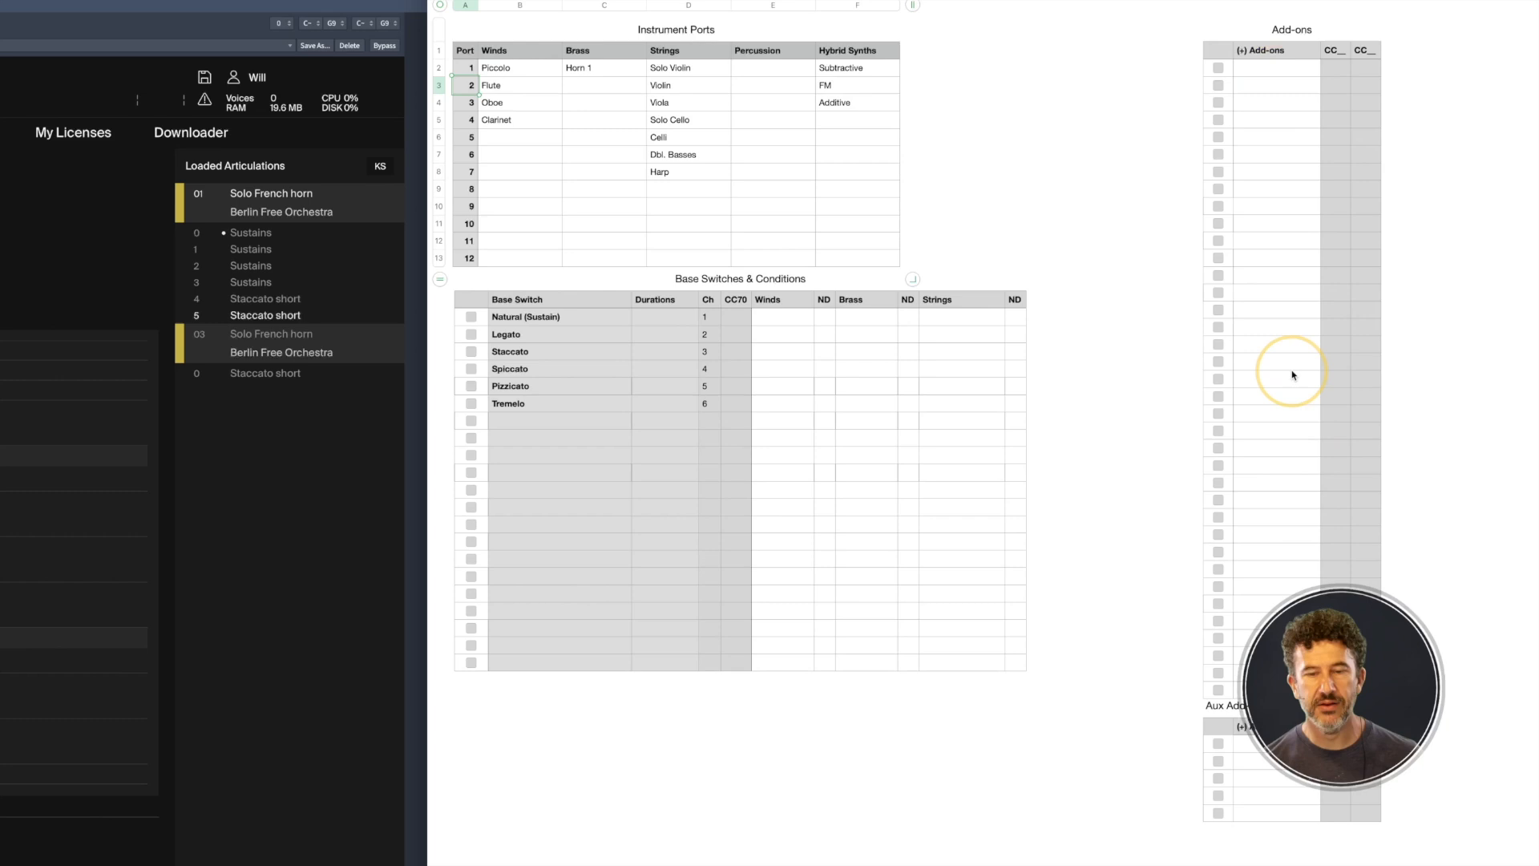
click(539, 319)
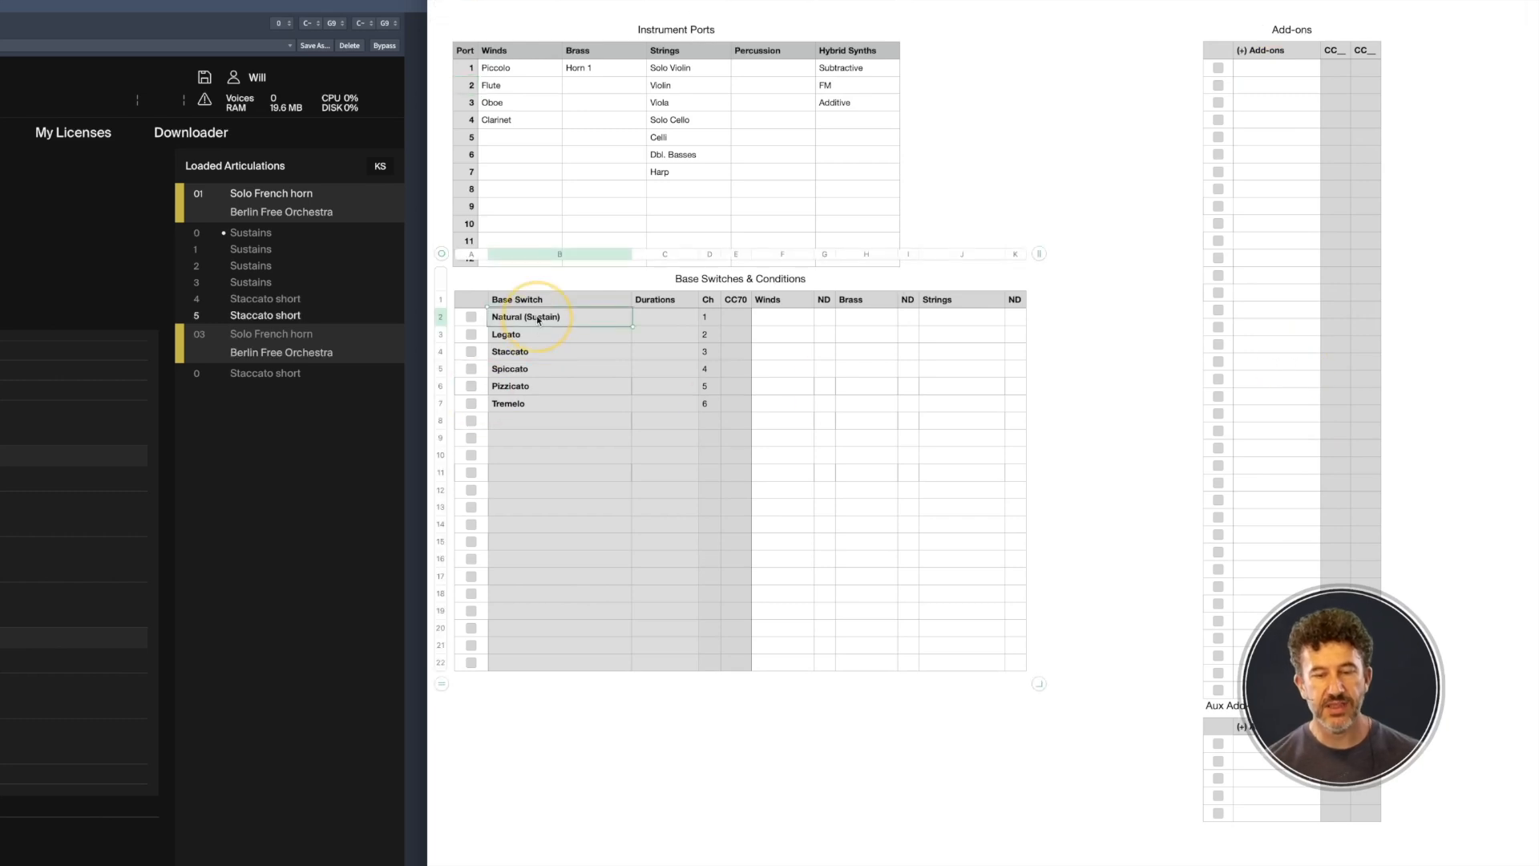
key(Down)
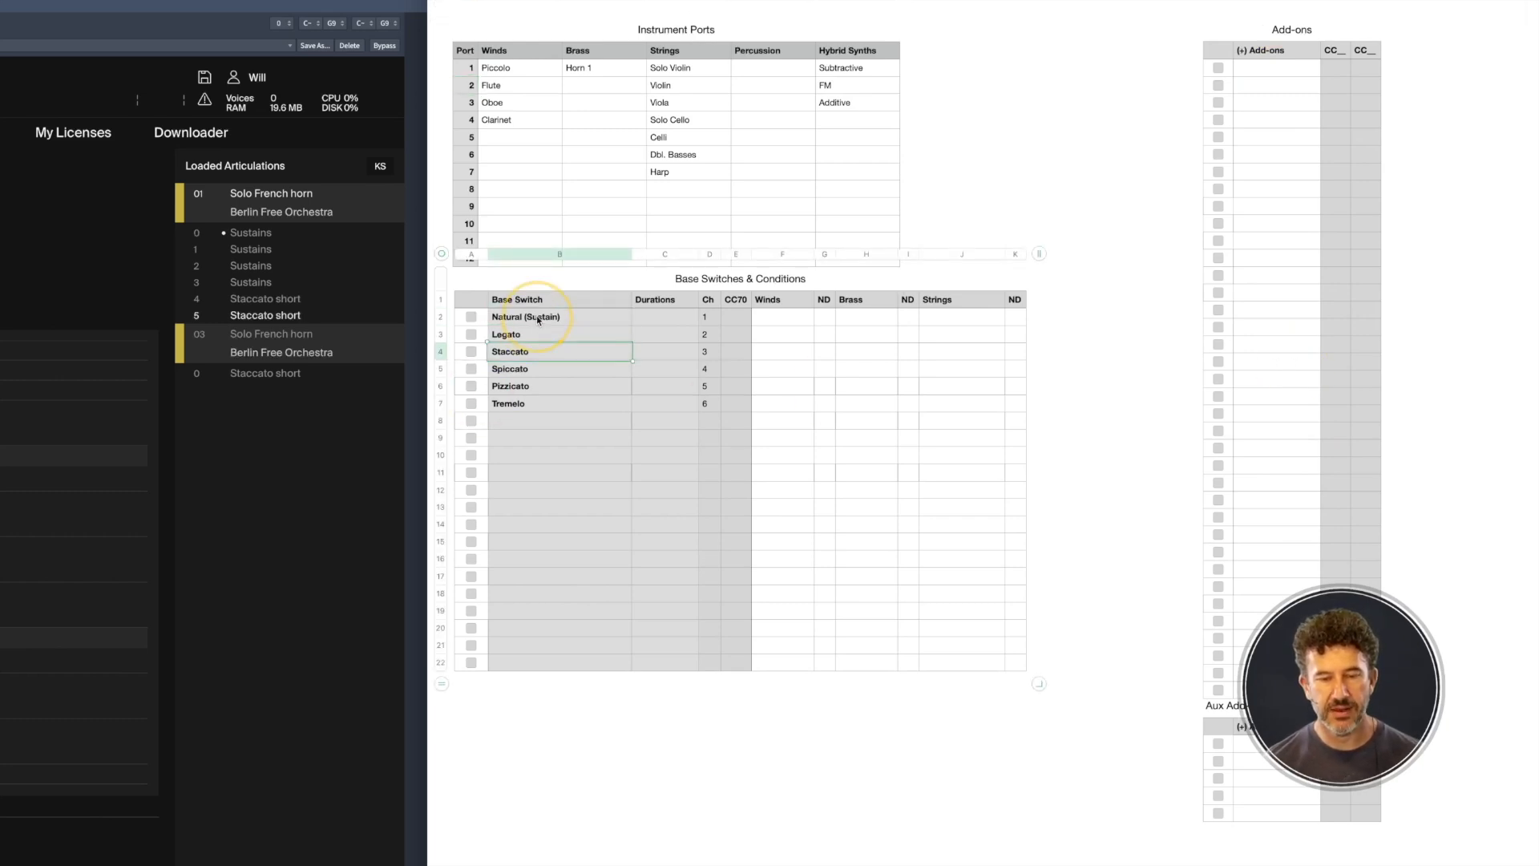
key(shift+Down)
key(shift+Up)
key(Delete)
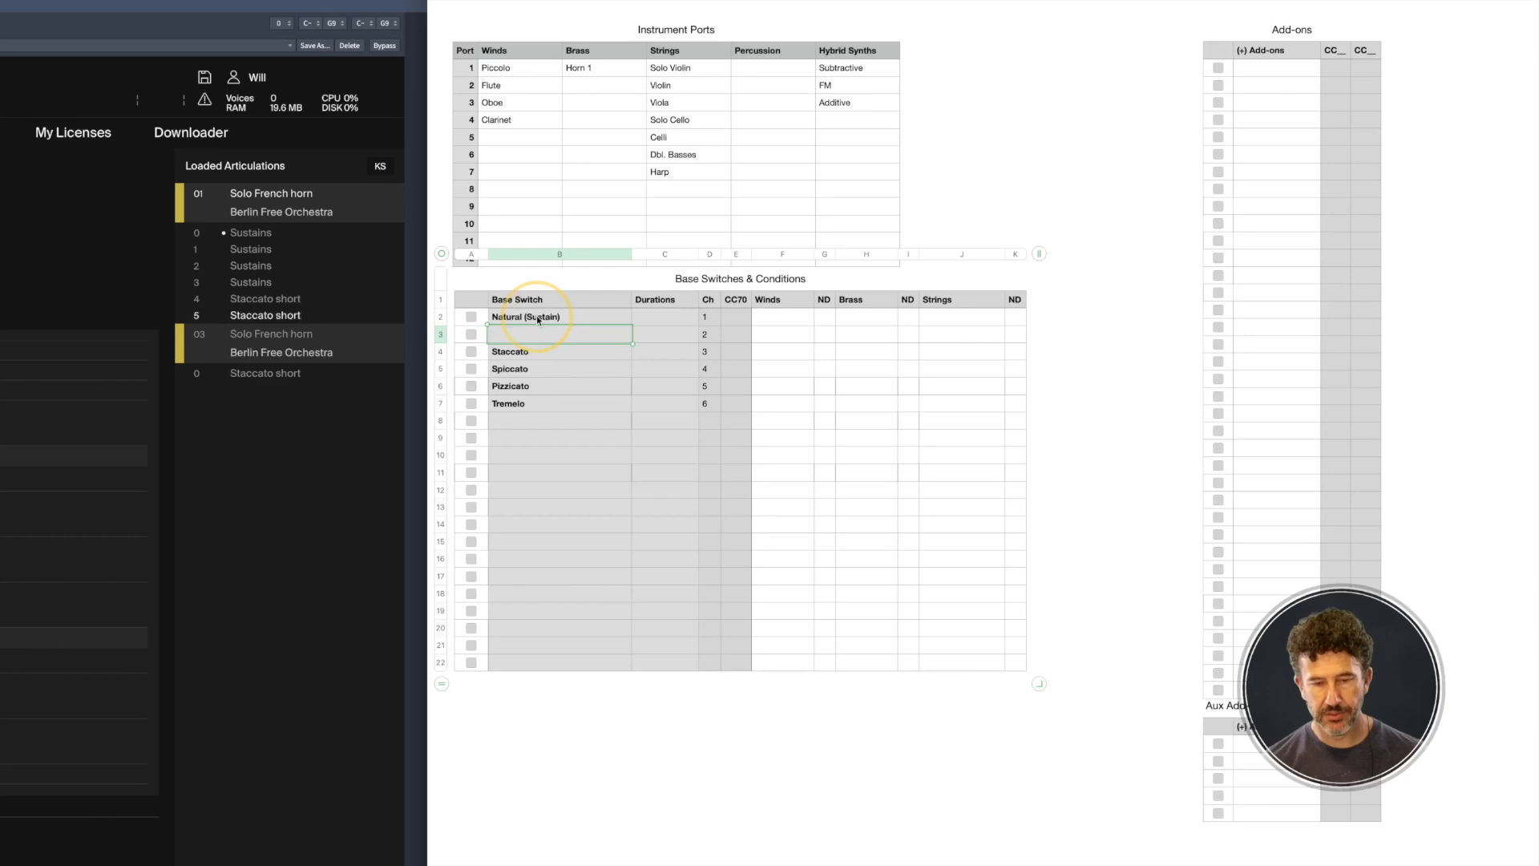
Clear Spiccato, Pizzicato and Tremelo from the Base Switch column
key(Down)
key(Down)
key(shift+Down)
key(shift+Down)
key(shift+Down)
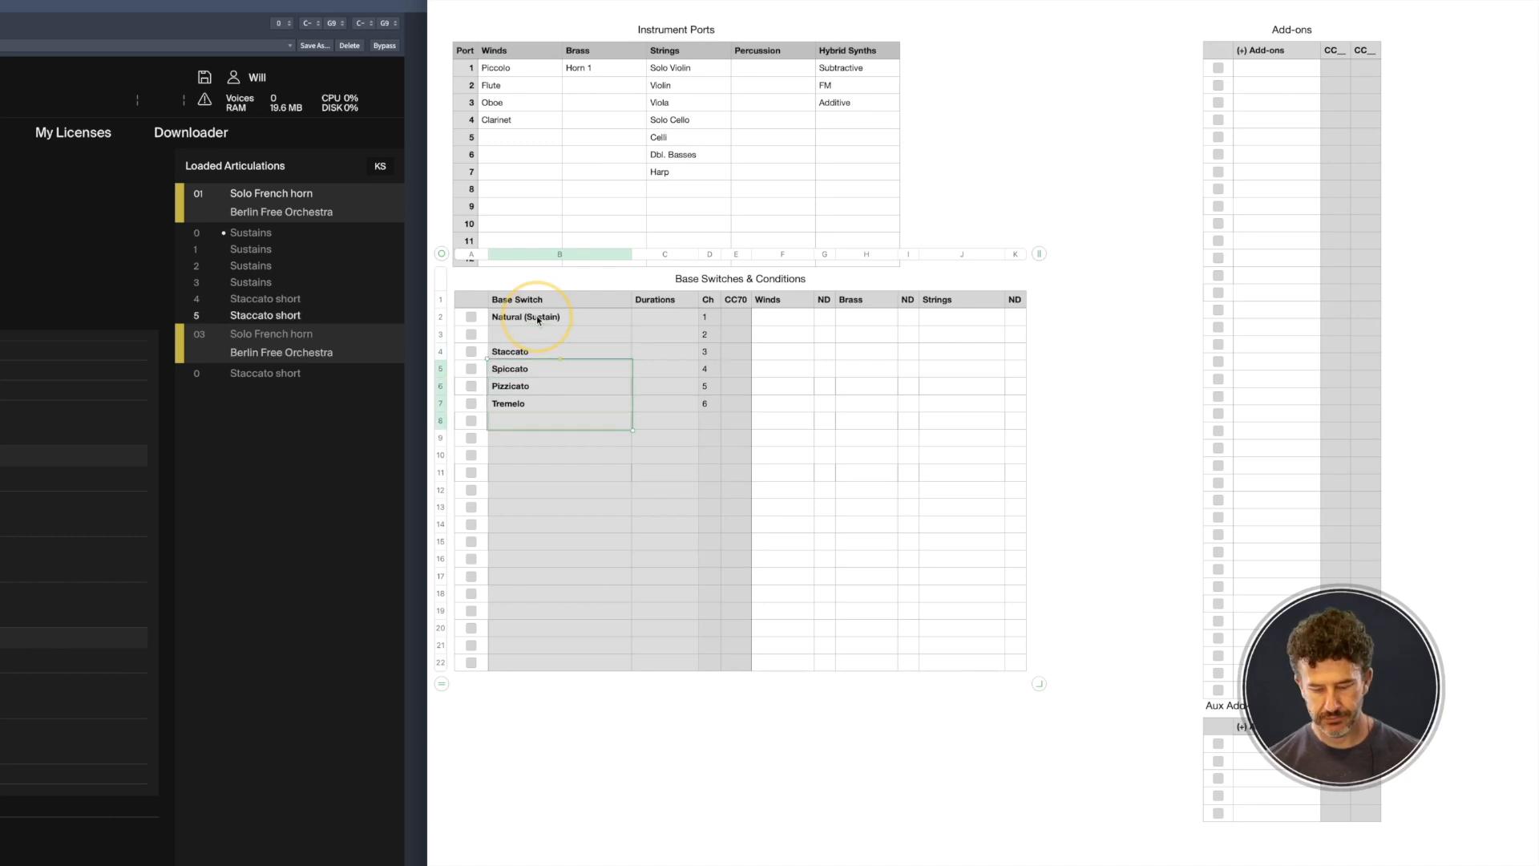
key(Delete)
Clear channel numbers 2, 4, 5 and 6 from the Ch column, keeping those for Natural (Sustain) and Staccato
key(Up)
key(Up)
key(Right)
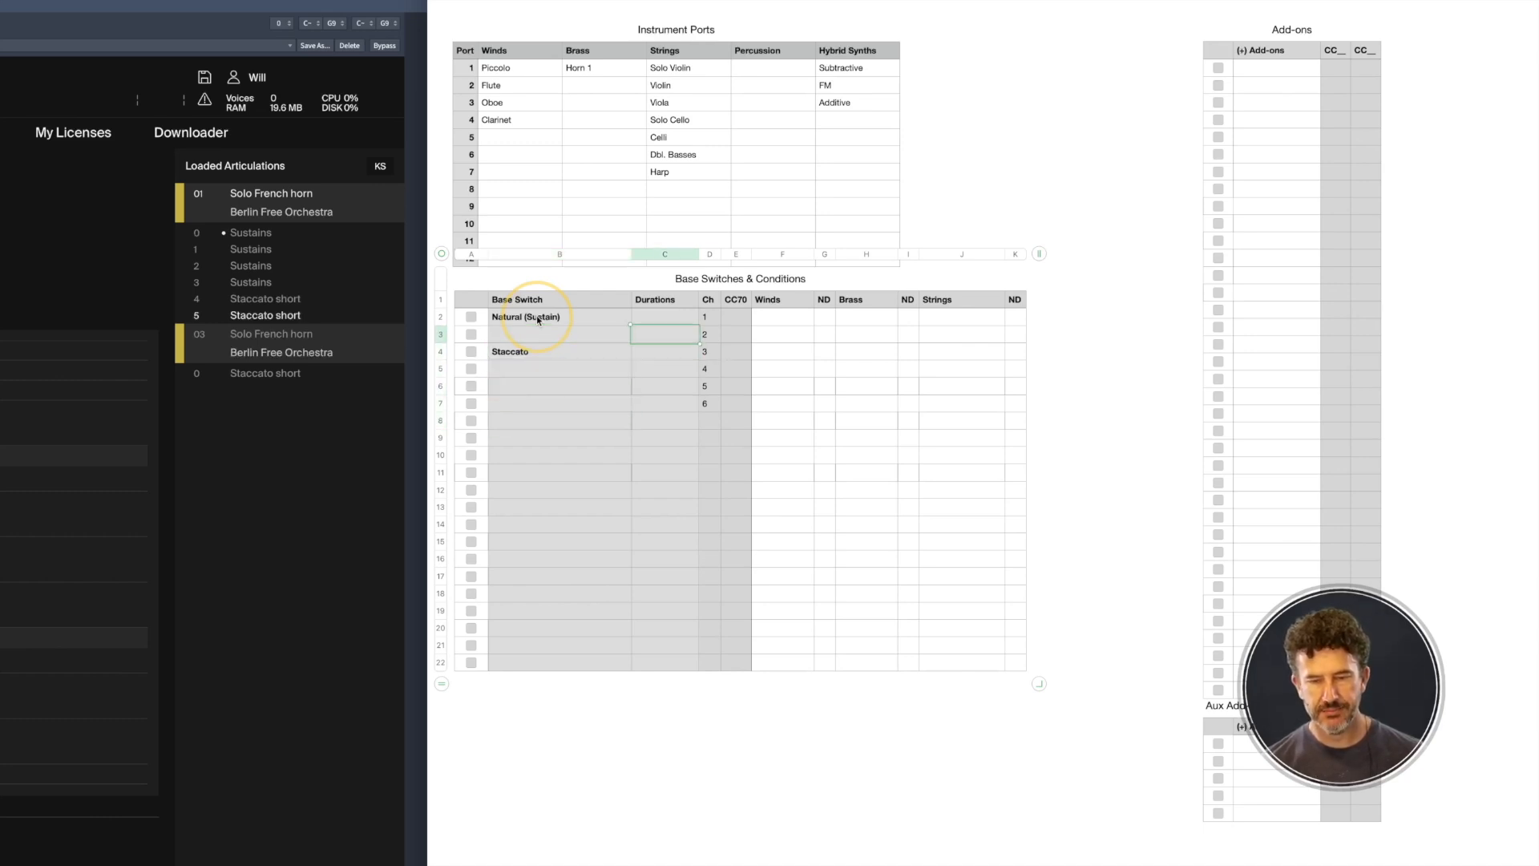
key(Right)
key(Down)
key(Down)
key(shift+Down)
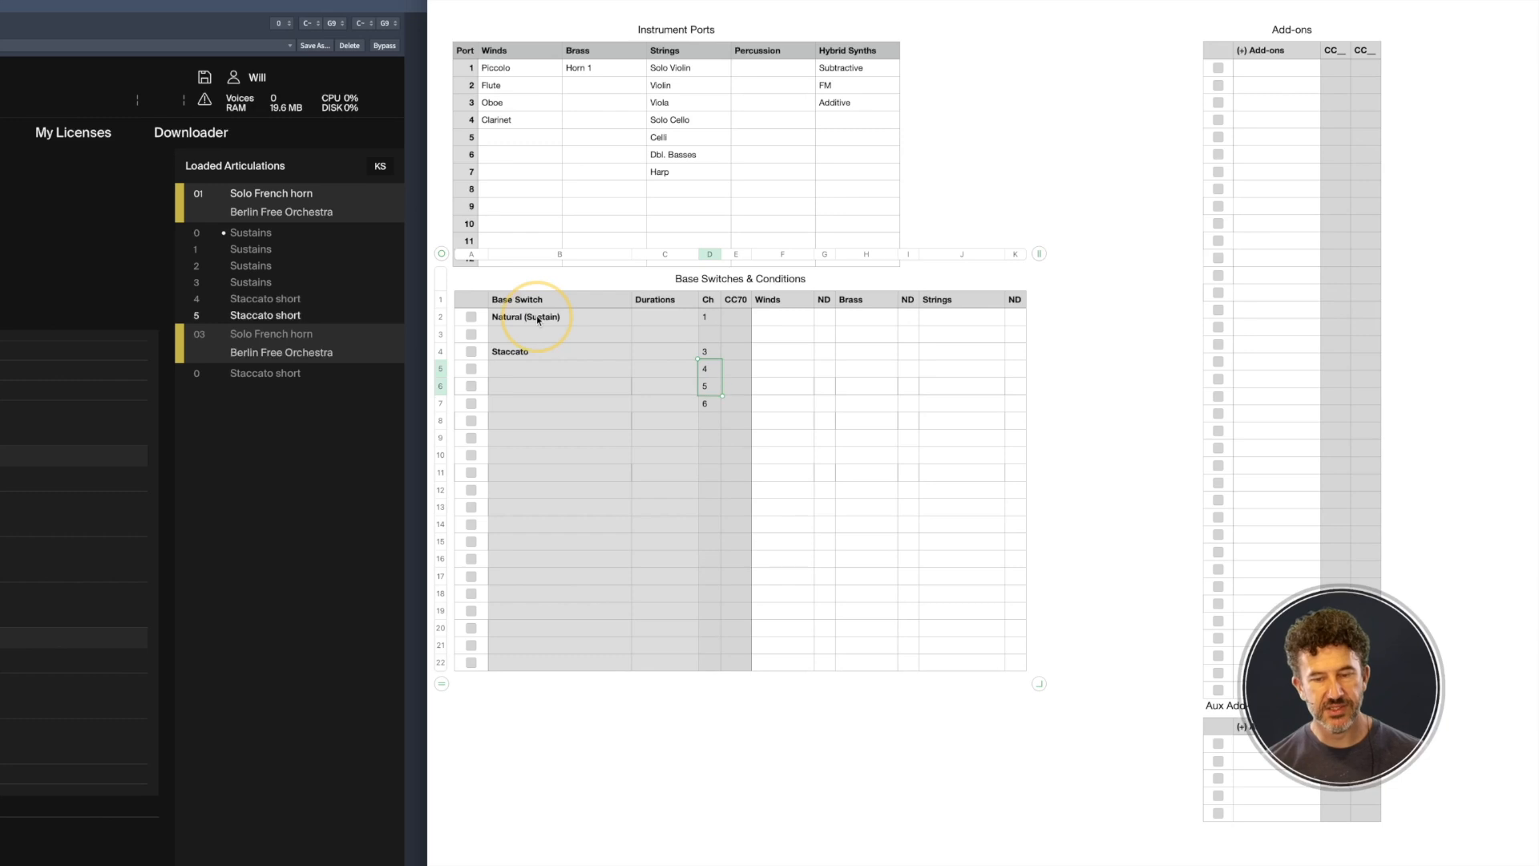
key(shift+Down)
key(Up)
key(Up)
key(Down)
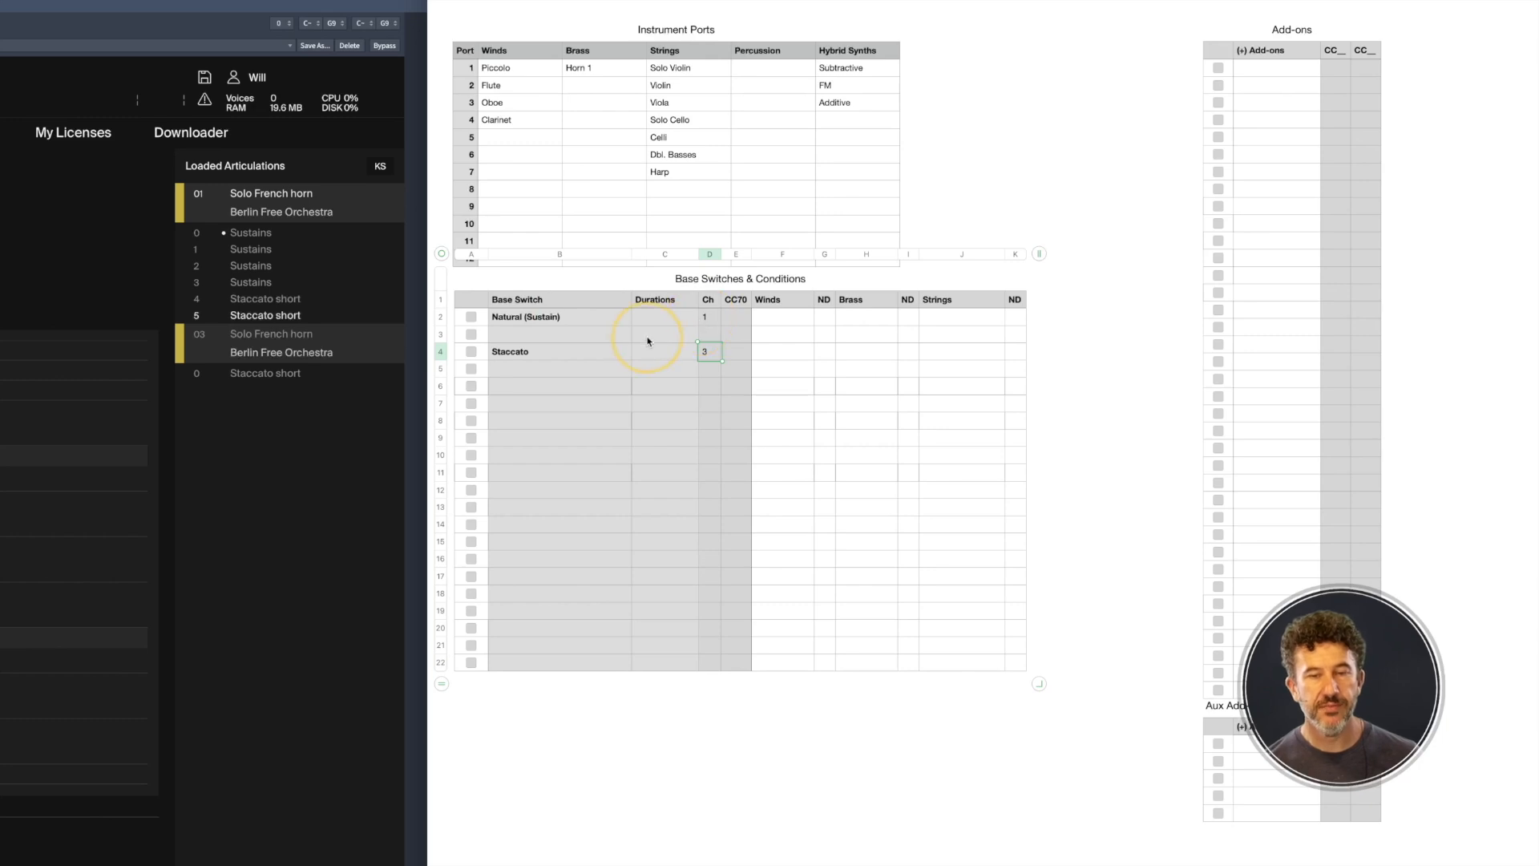
In the Brass column of the Instrument Ports table, enter Horn Ens. for port 2 and Solo Trumpet for port 3
click(603, 87)
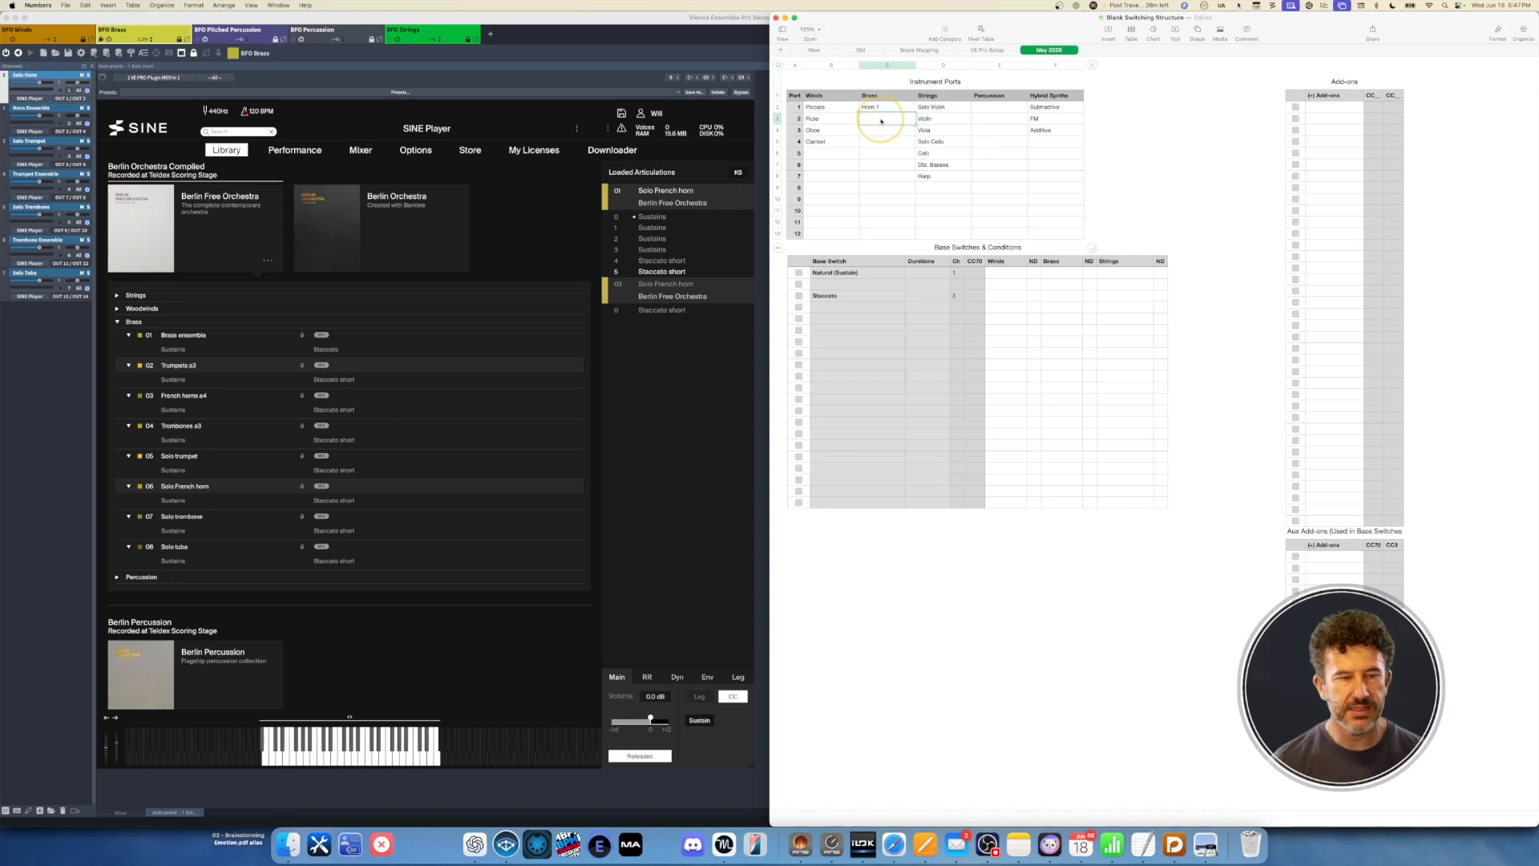
text(Horn E)
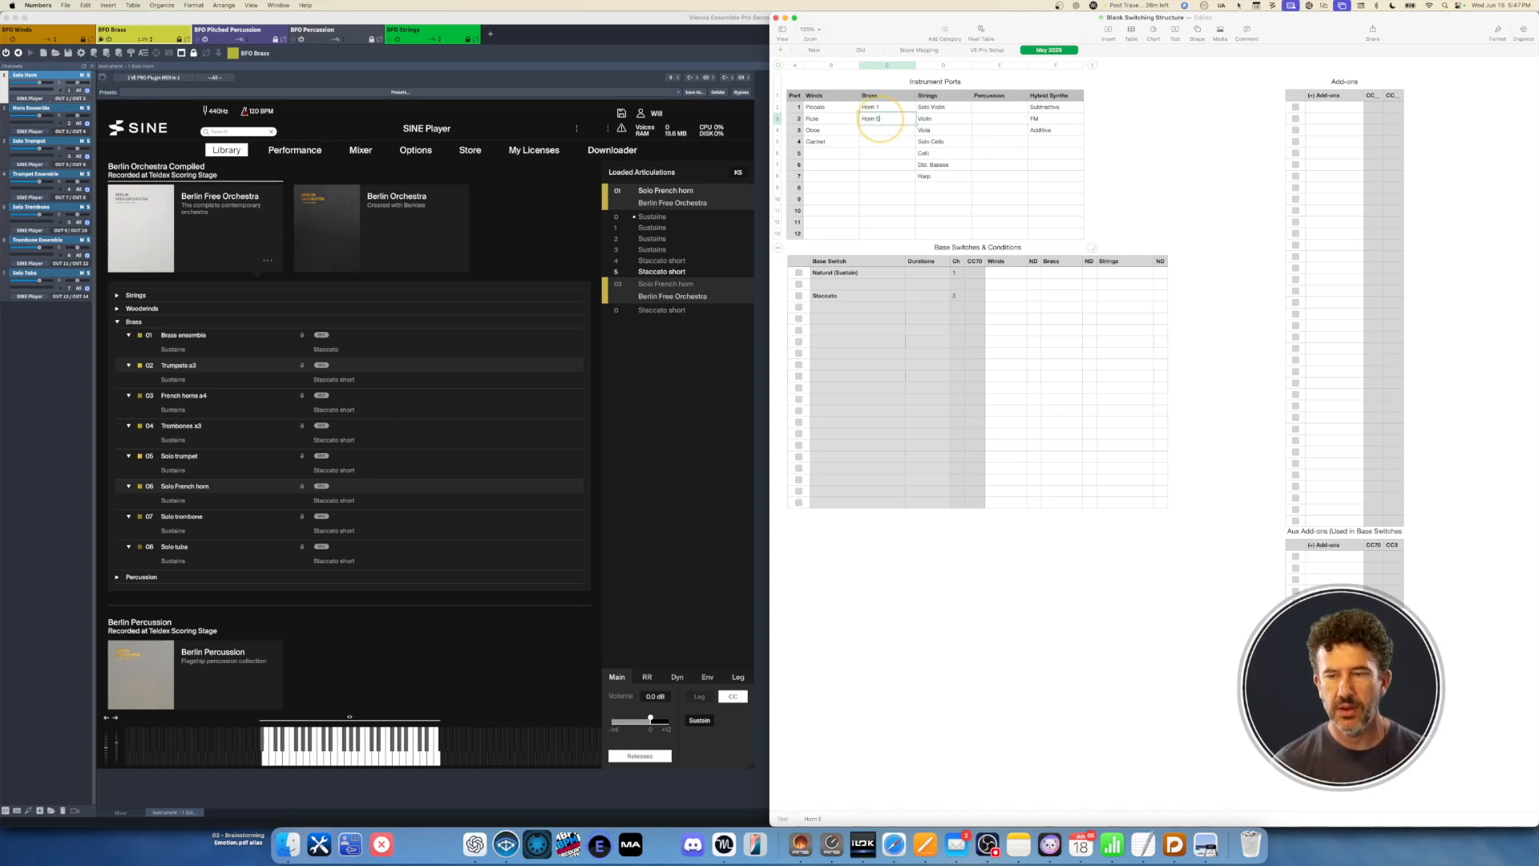
text(ns.)
key(Return)
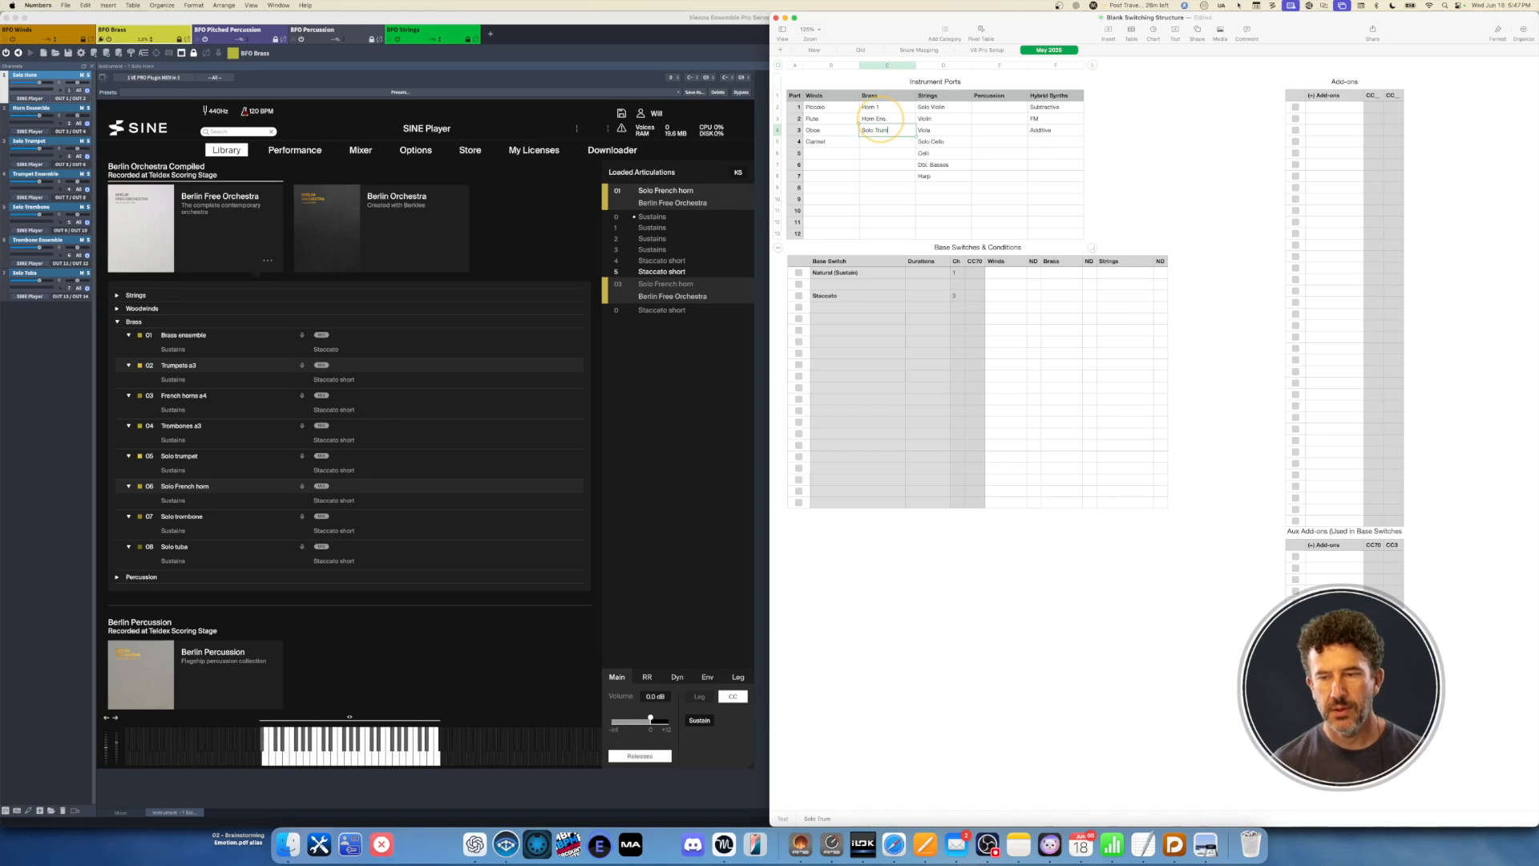
Rename the port 1 brass entry to Solo Horn and enter Trumpet Ens for port 4
click(876, 108)
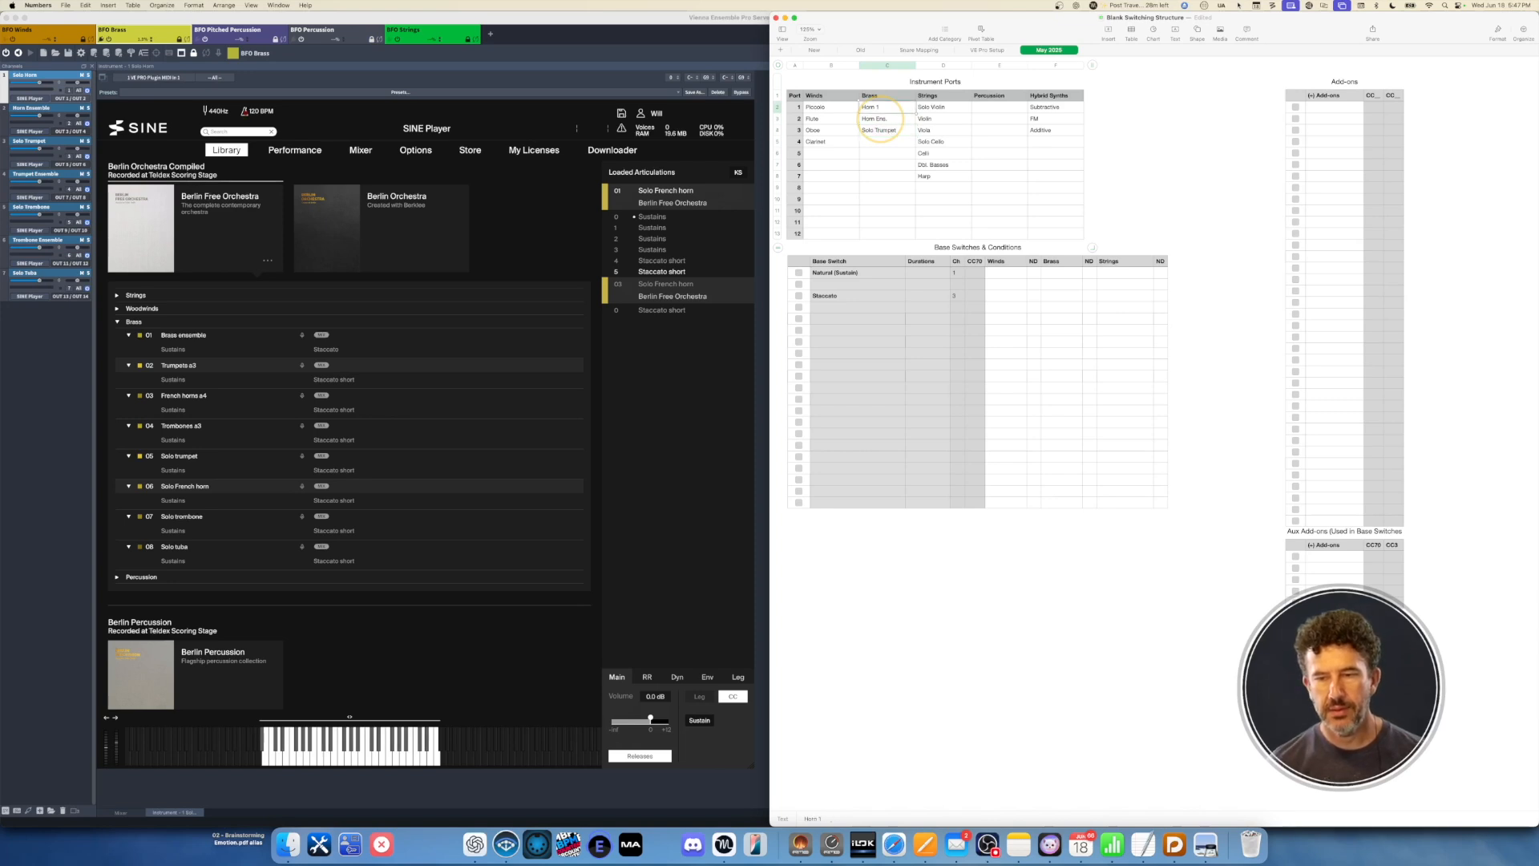
text(Solo Horn)
key(Return)
key(Return)
key(Return)
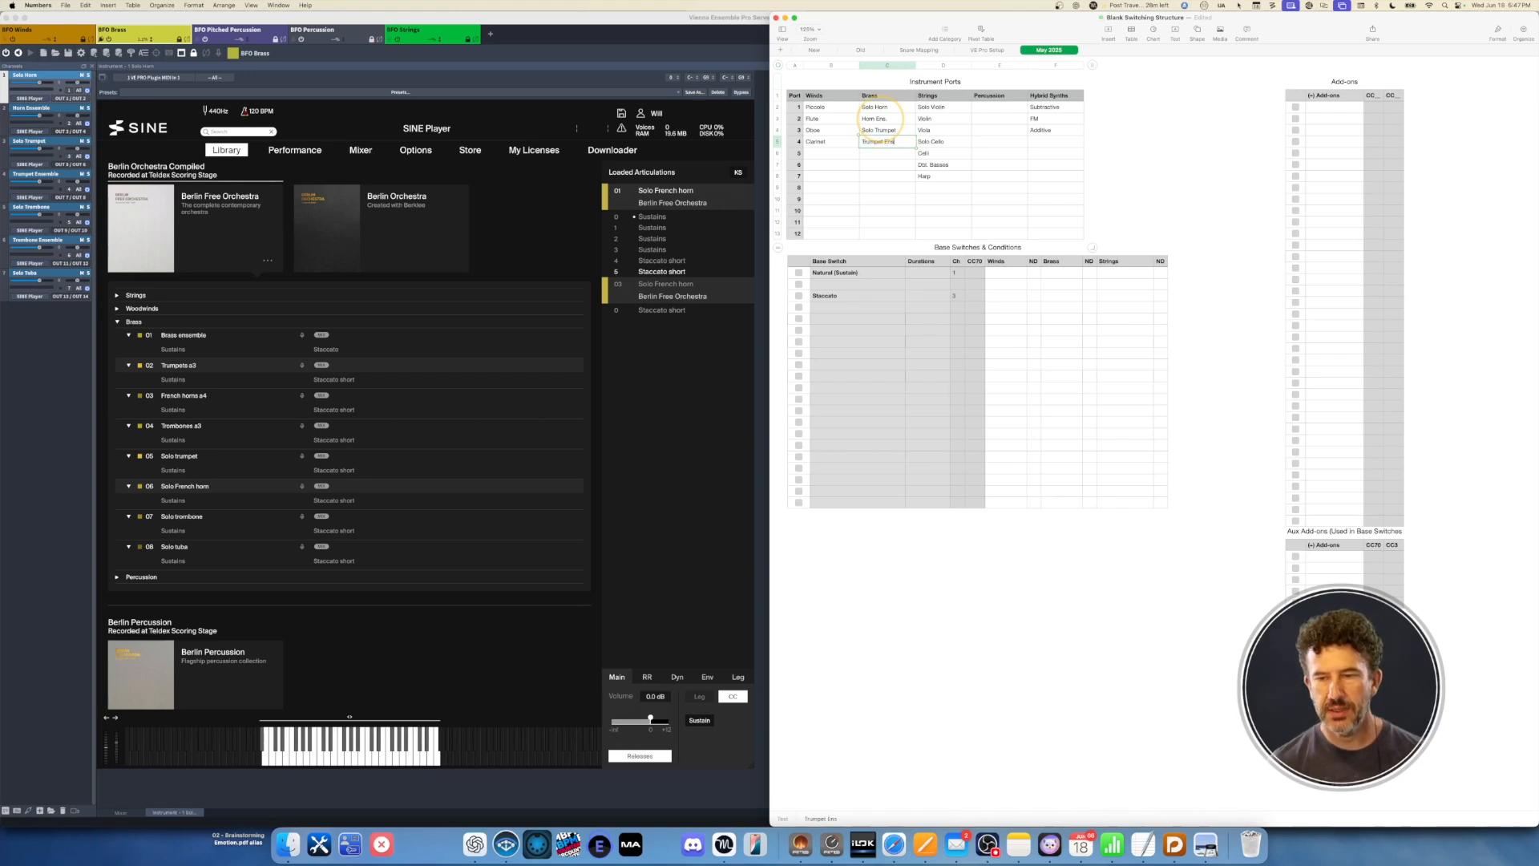
key(Return)
Fill brass ports 5 to 7 with Solo Trombone, Trombone Ens. and Solo Tuba
text(S)
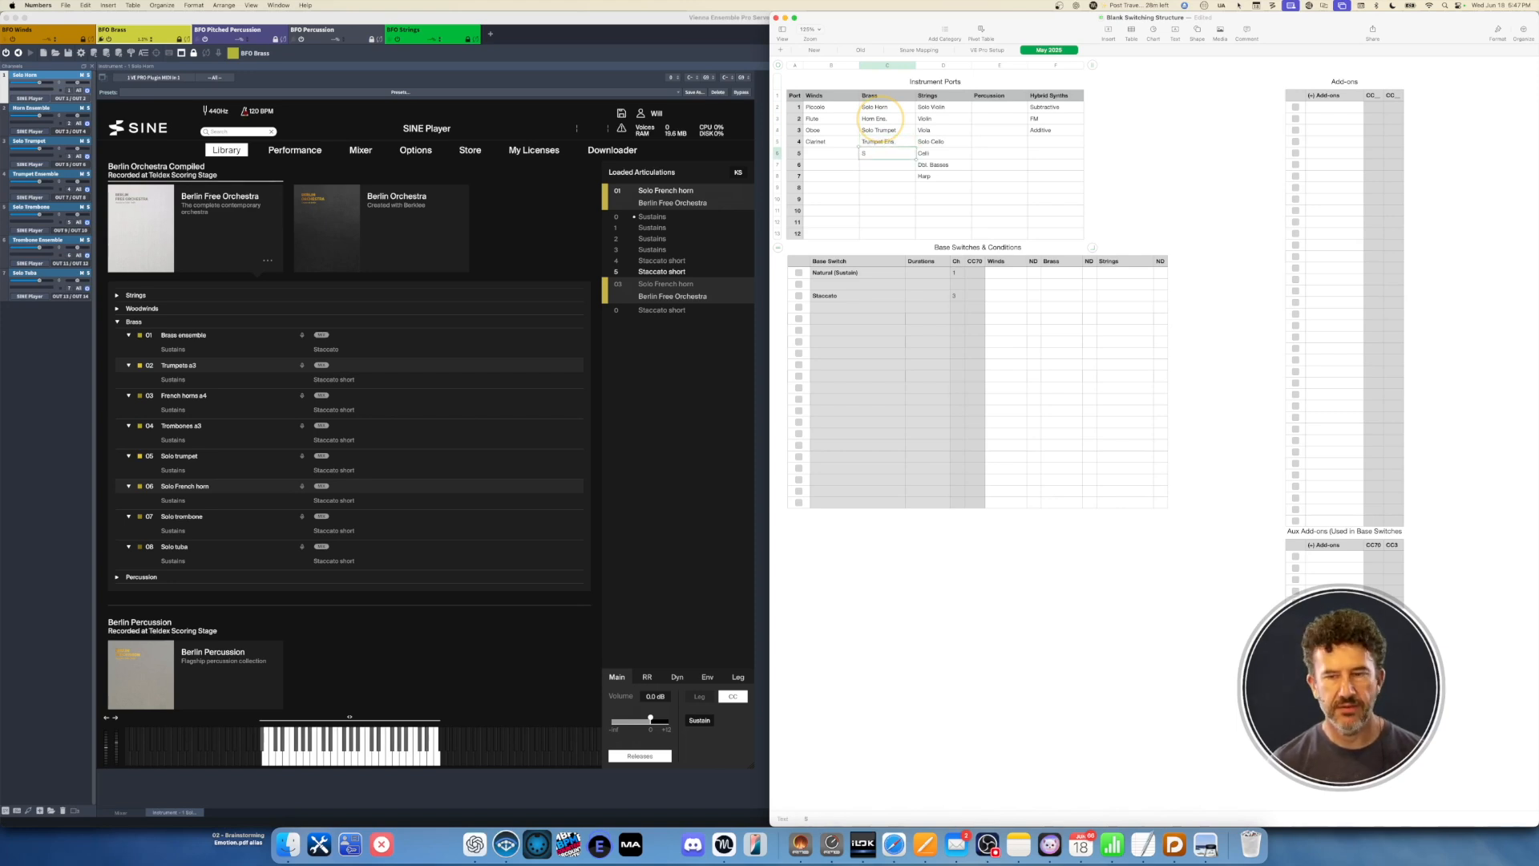
text(olo Tromb)
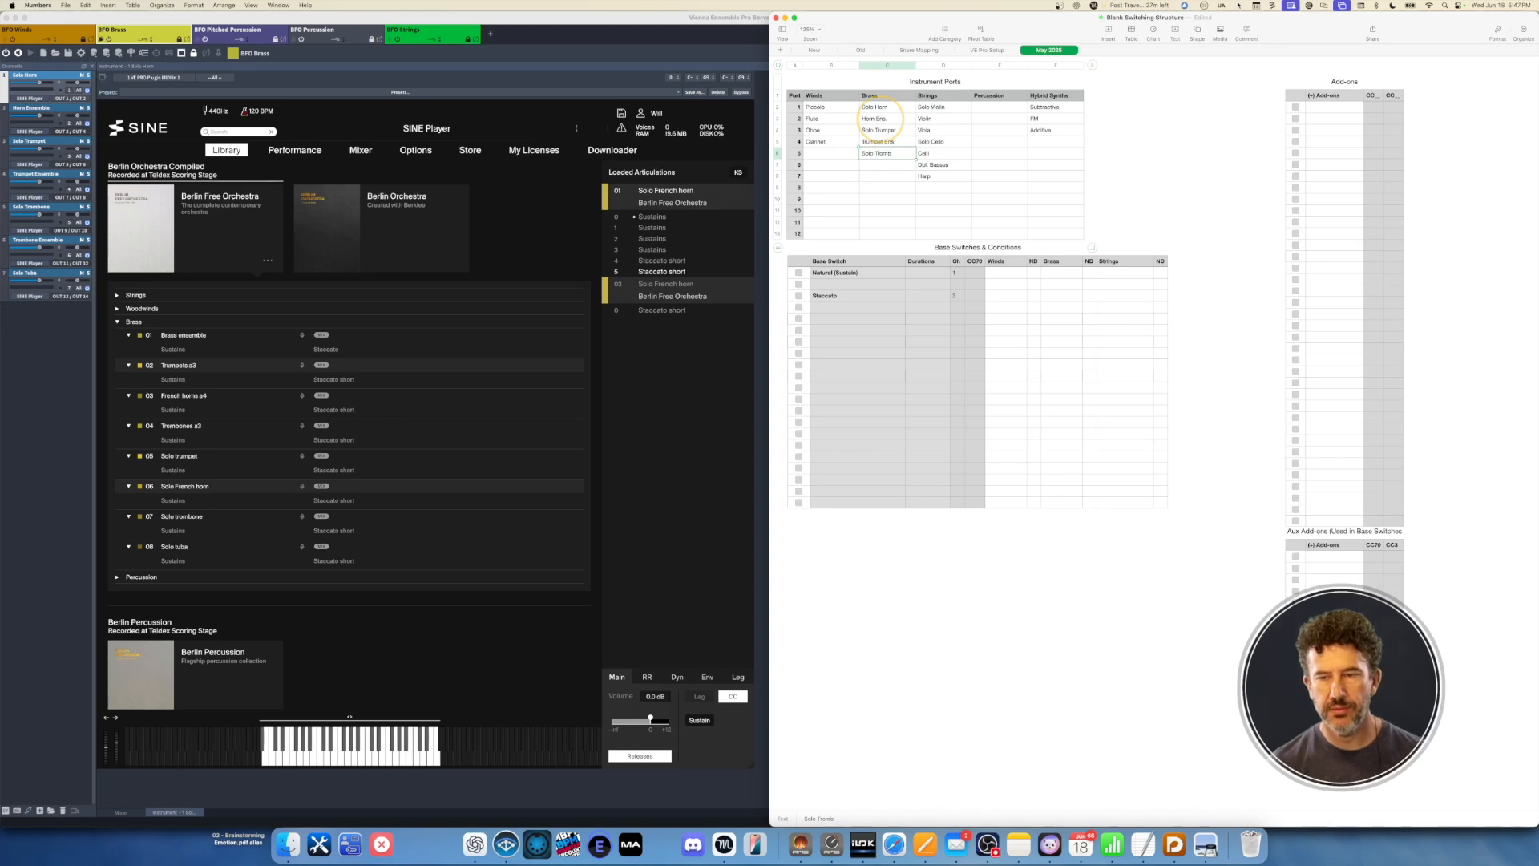
text(one)
key(Return)
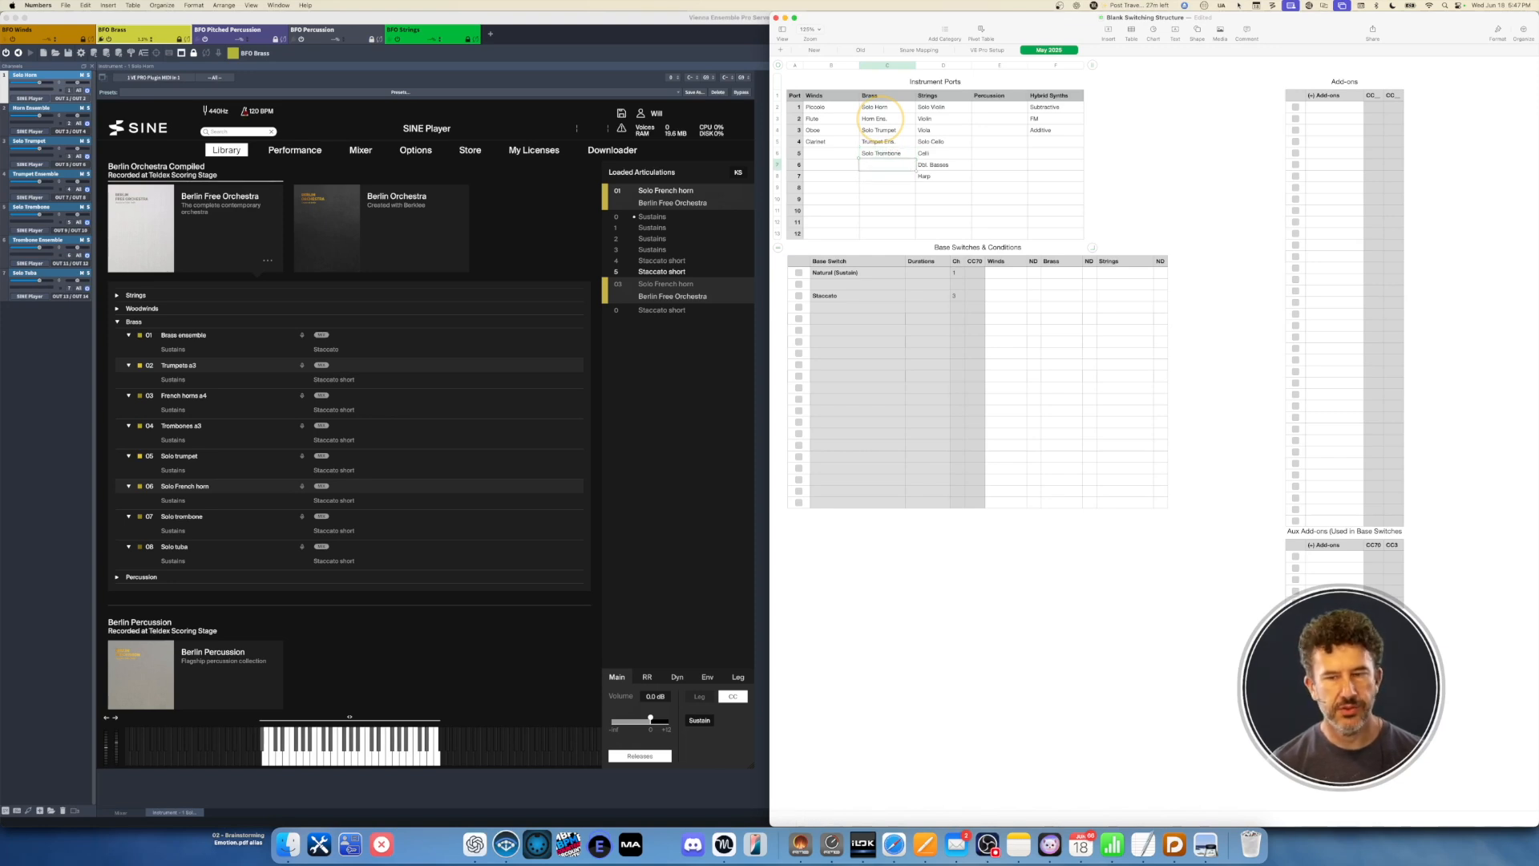
text(Trombone E)
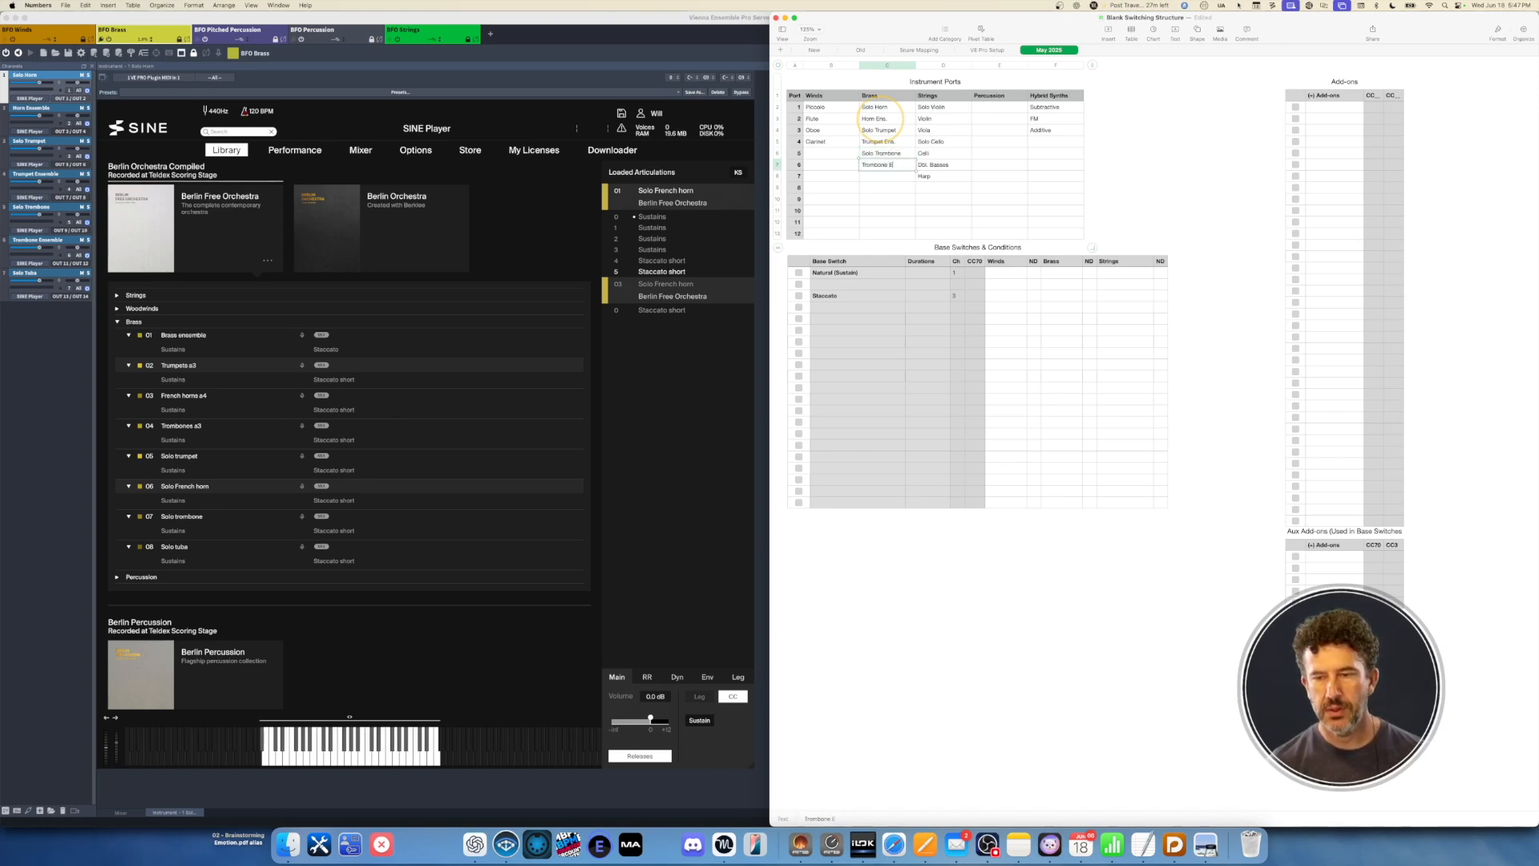
text(ns.)
key(Return)
text(S)
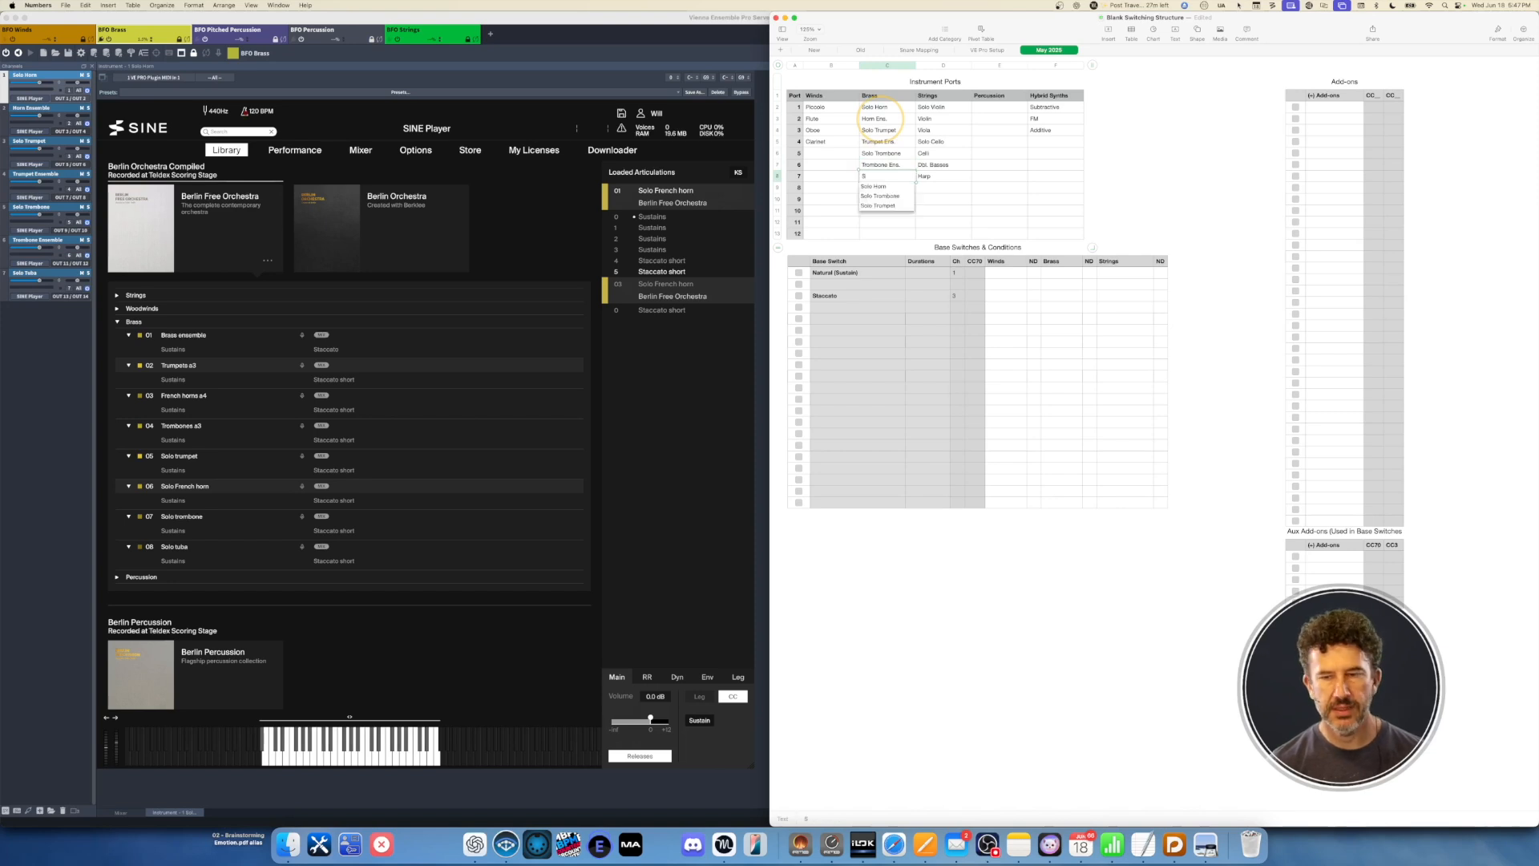
text(olo Tuba)
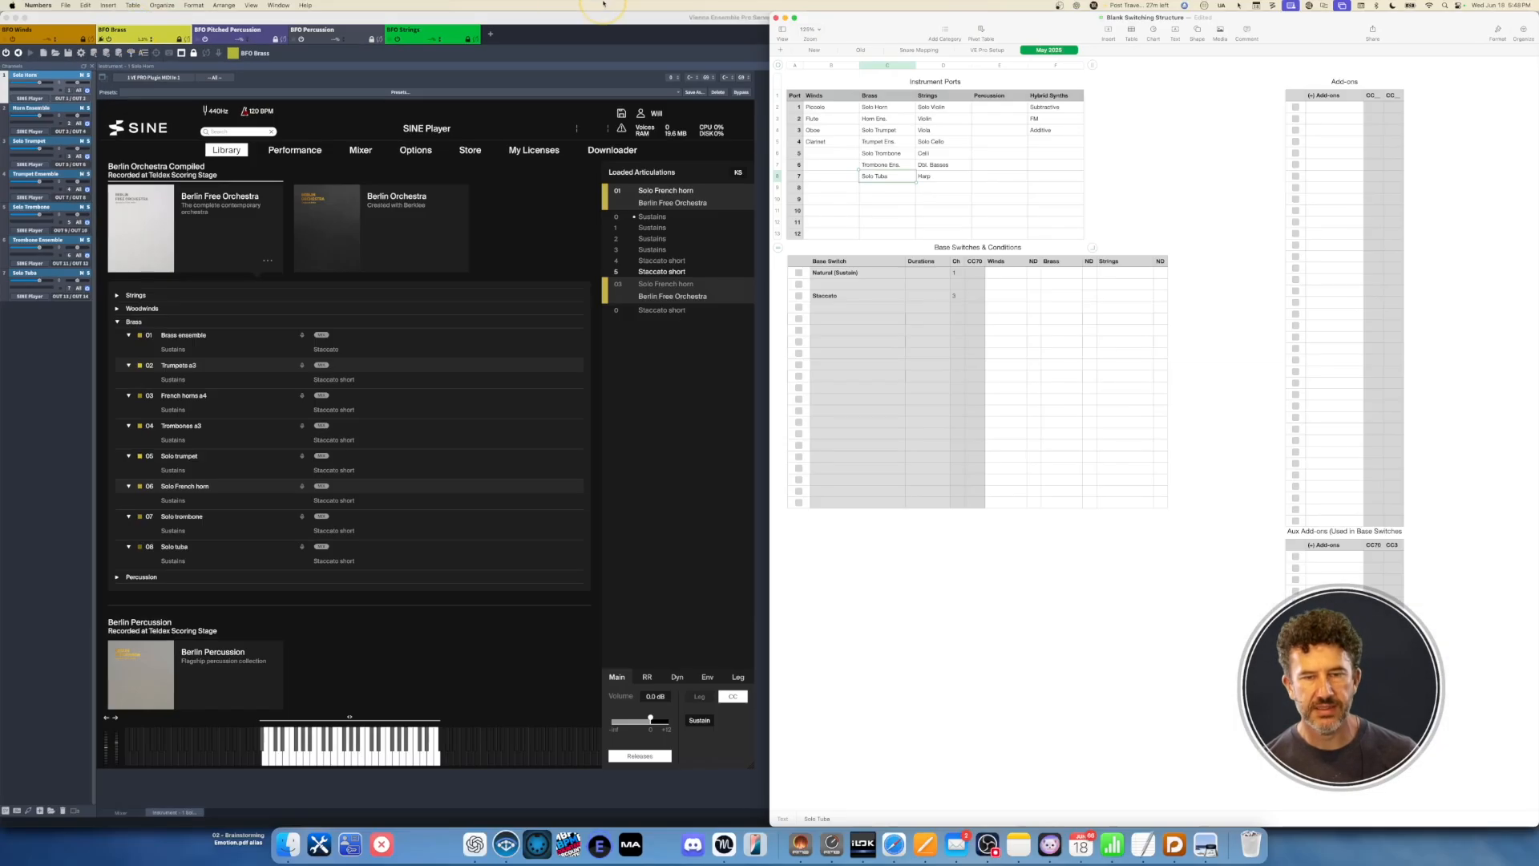
Switch to the brass score in Dorico
key(super+Tab)
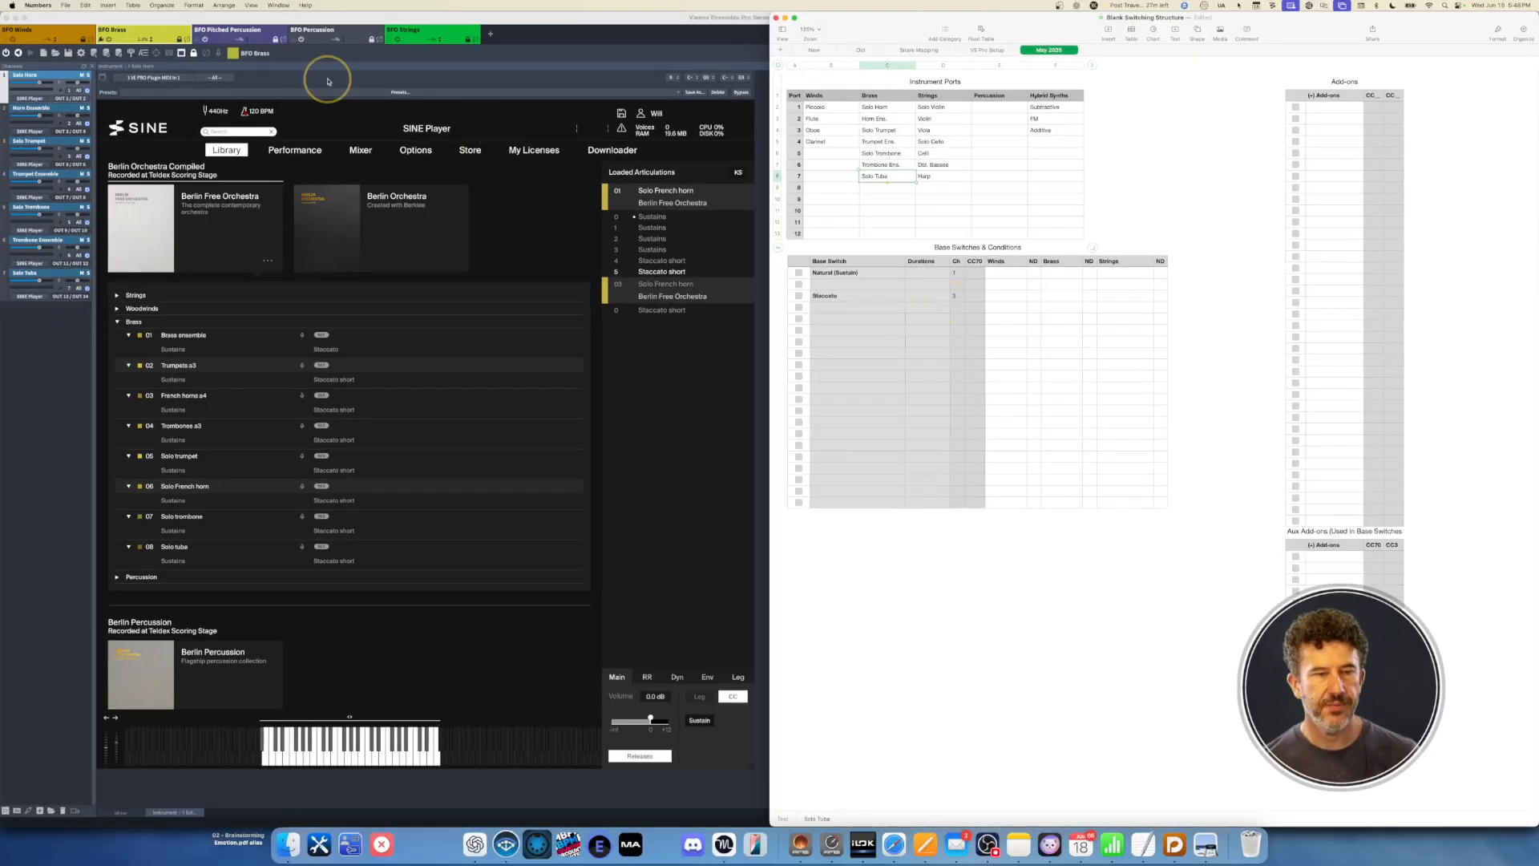
key(super+Tab)
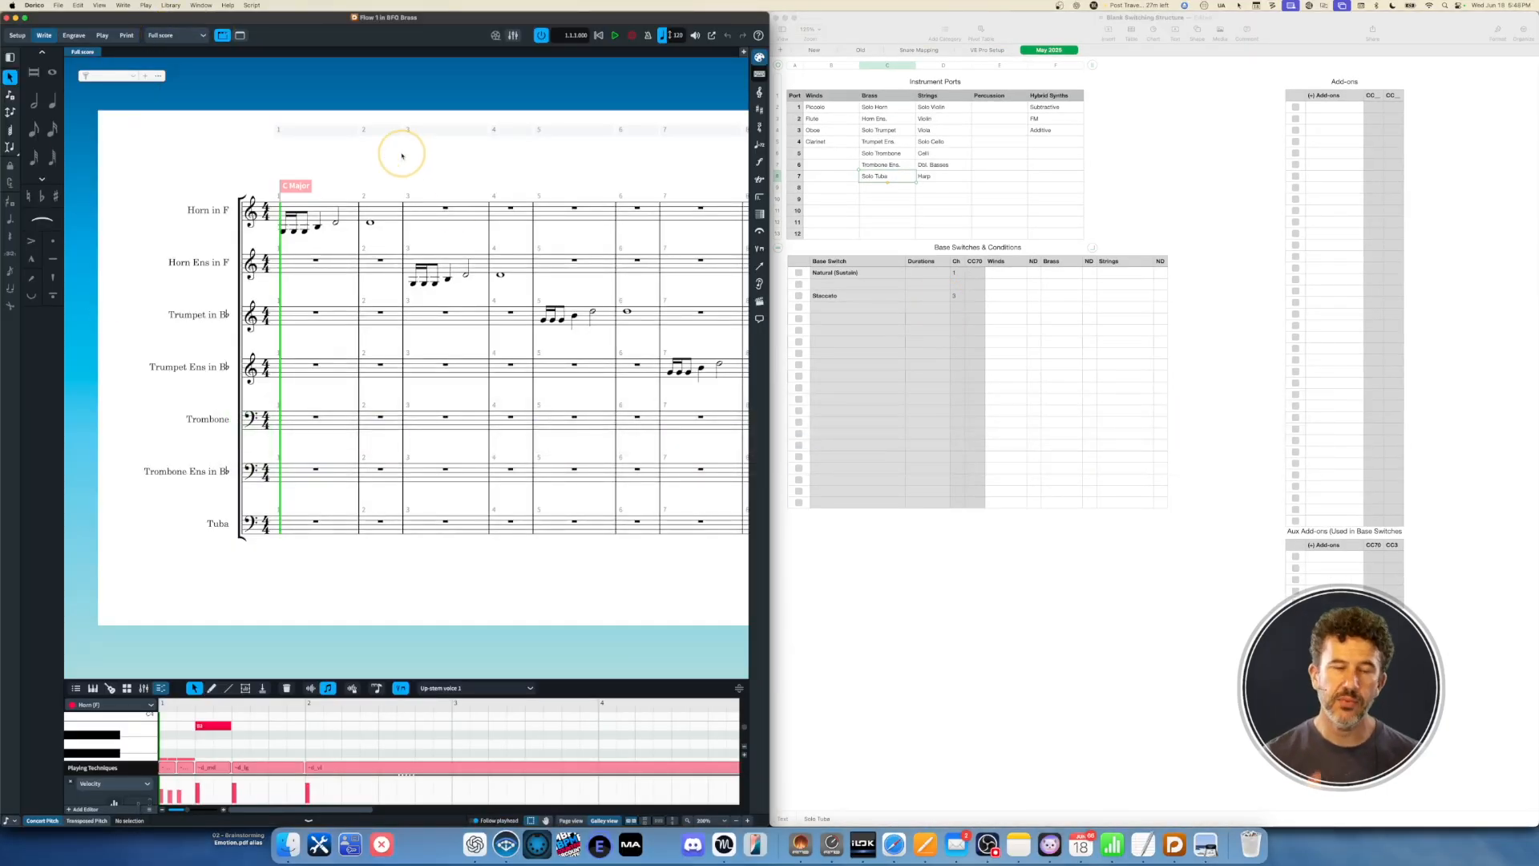
Review the port, channel and expression map assignments in the VEP BFO Brass endpoint setup in Play mode
click(99, 36)
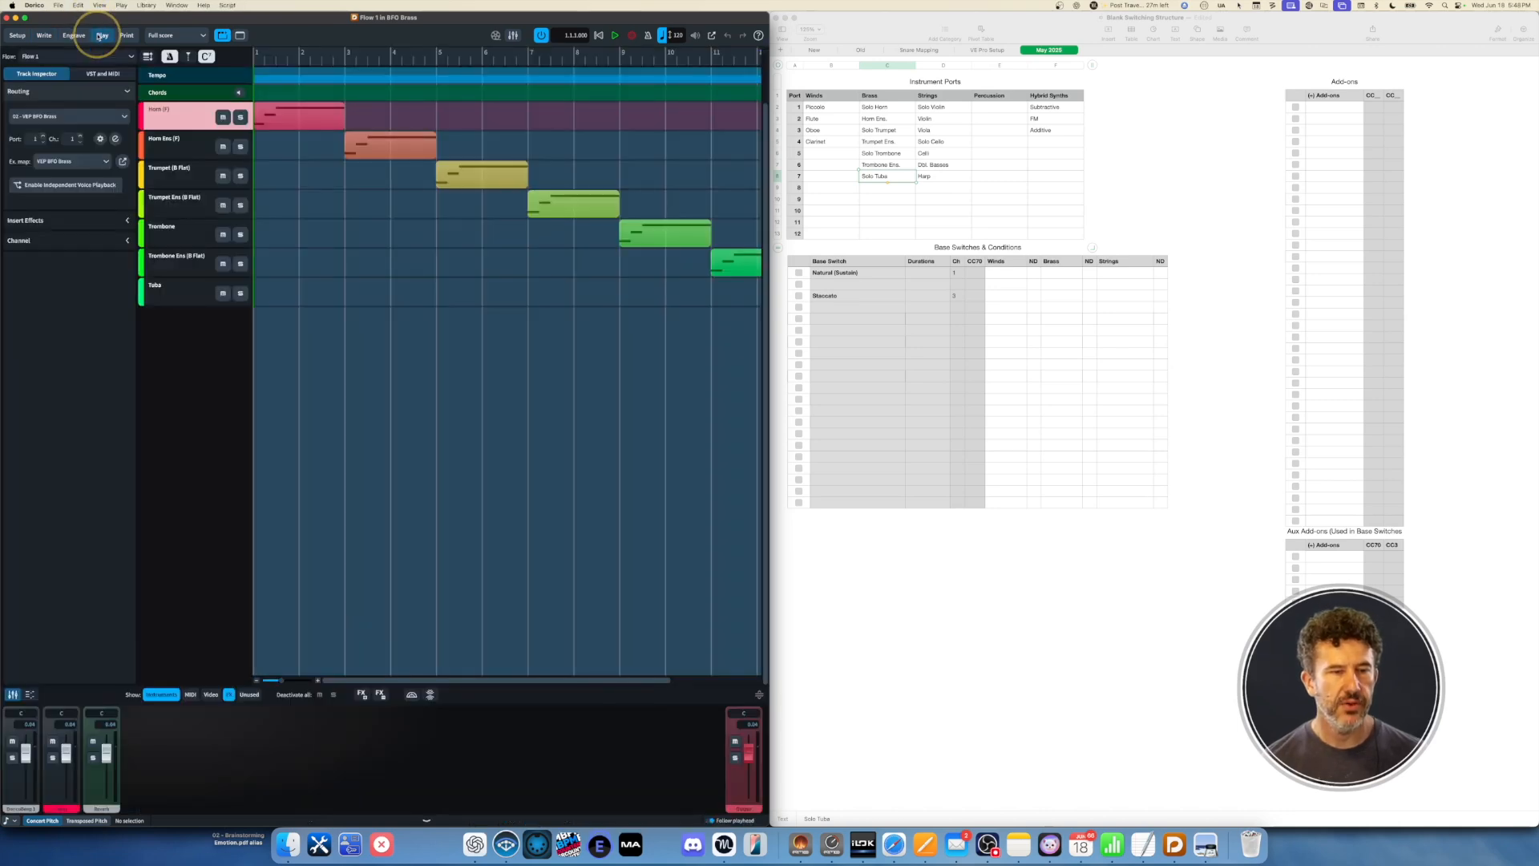
click(87, 73)
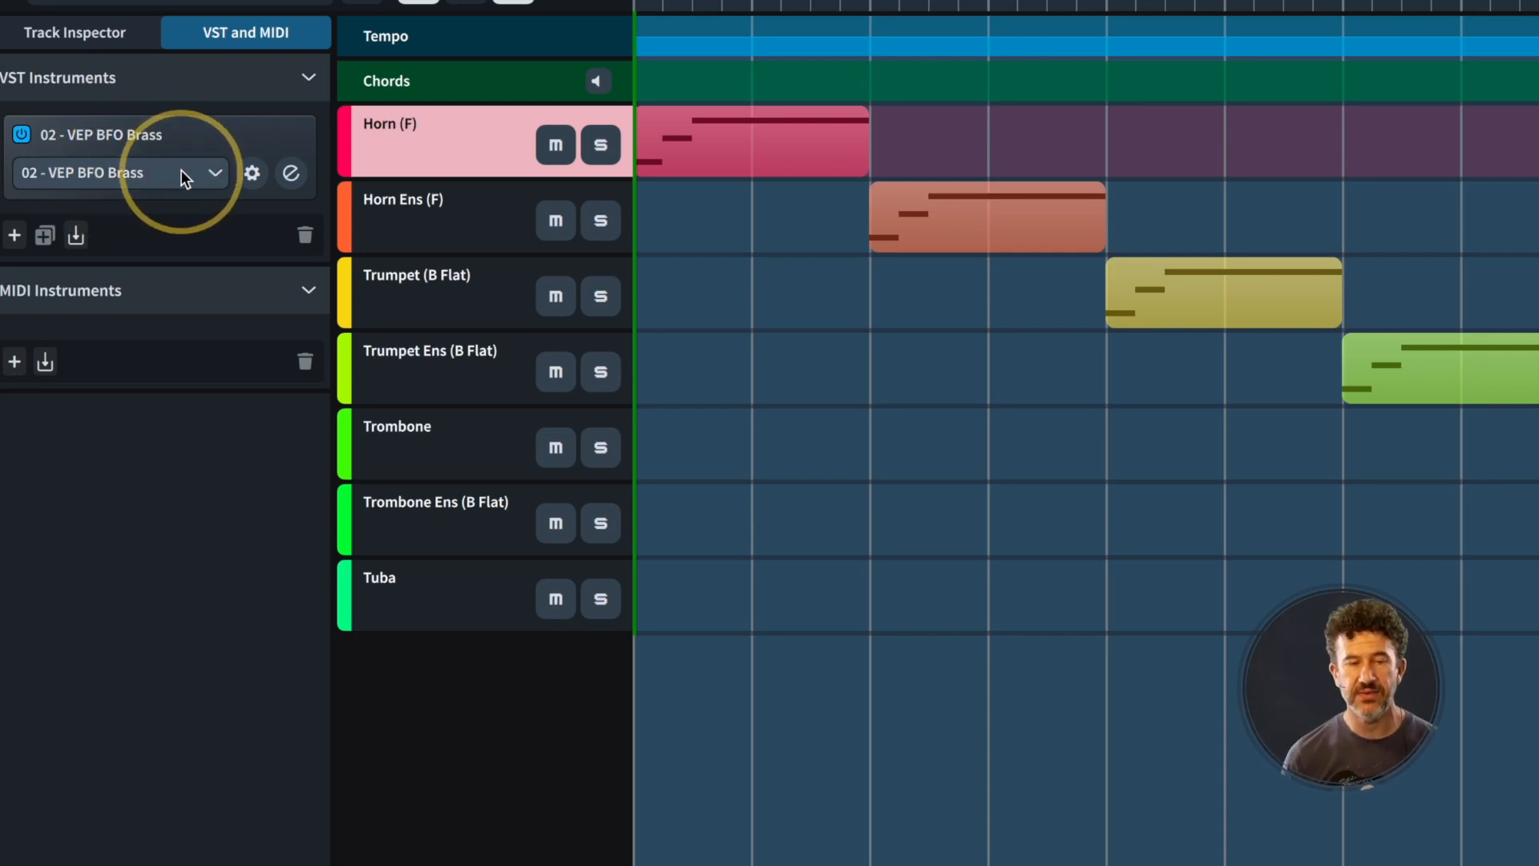
click(251, 173)
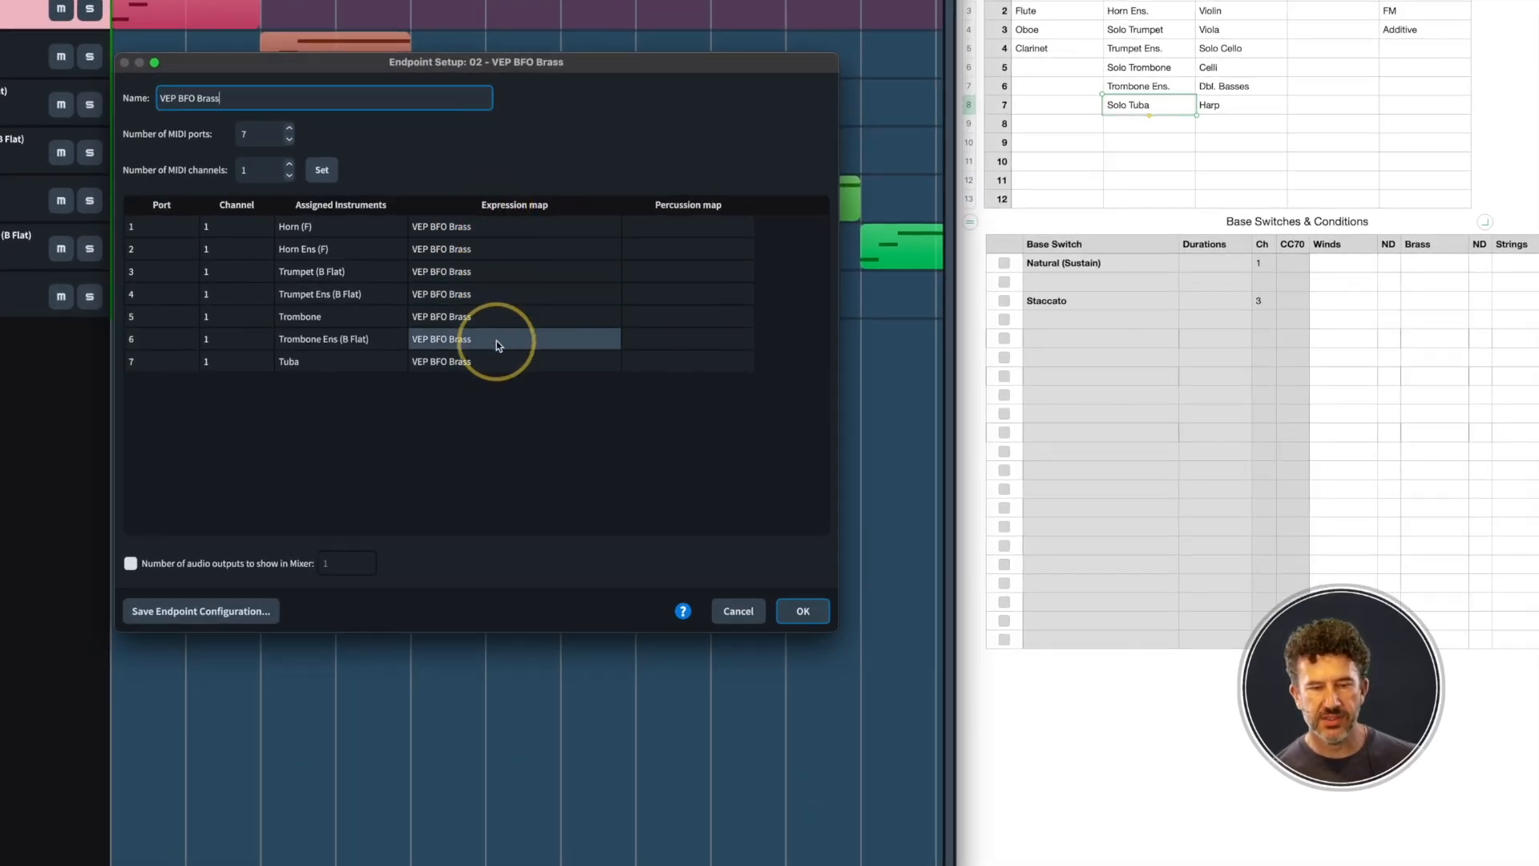
click(804, 609)
click(492, 485)
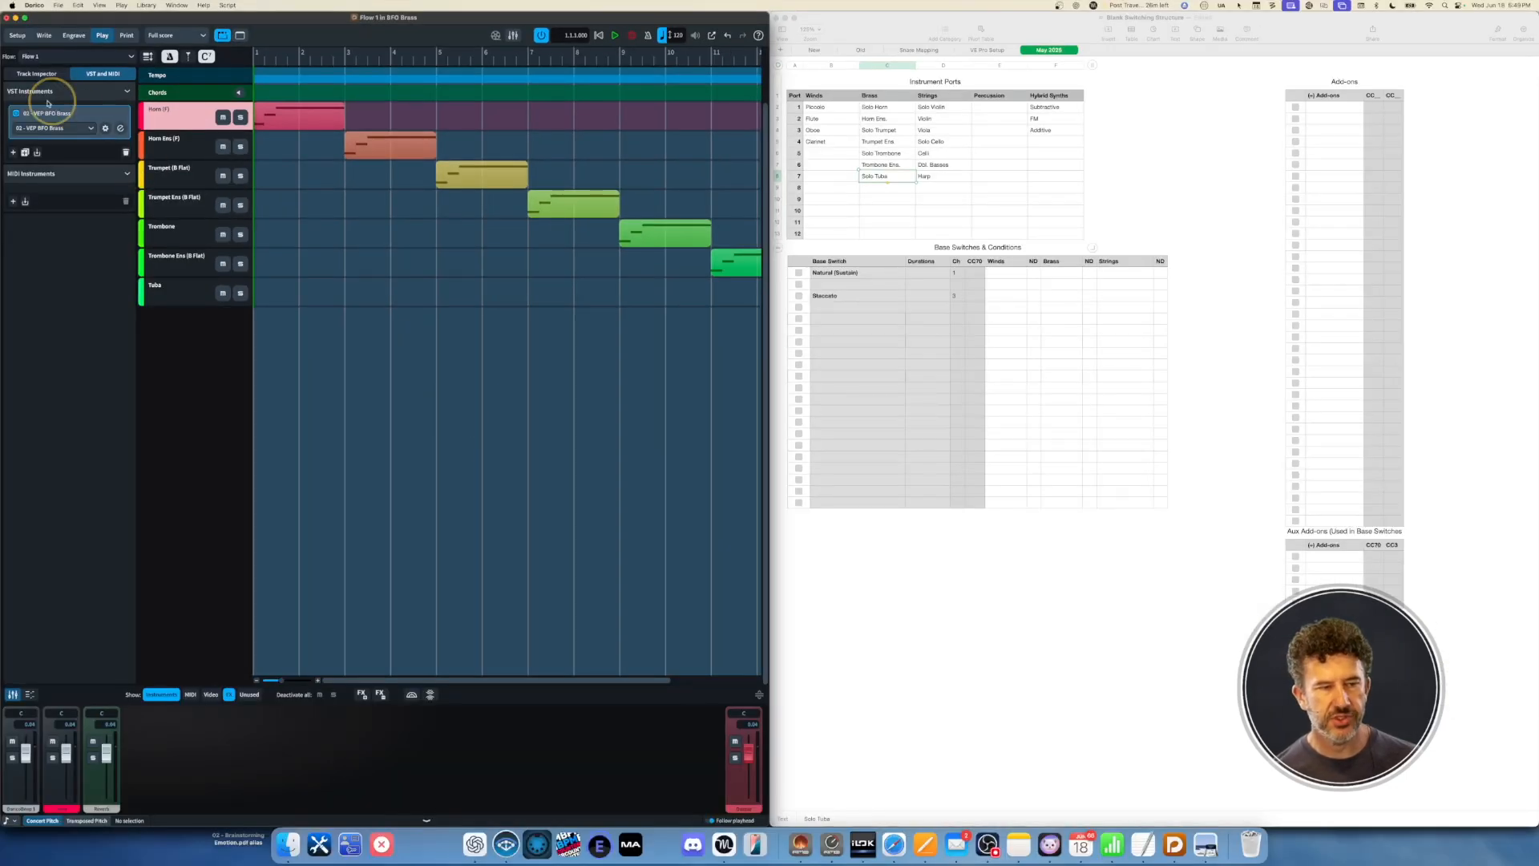
Check the routing ports and channels of the Horn, Horn Ens, Trumpet and Trumpet Ens tracks
click(31, 73)
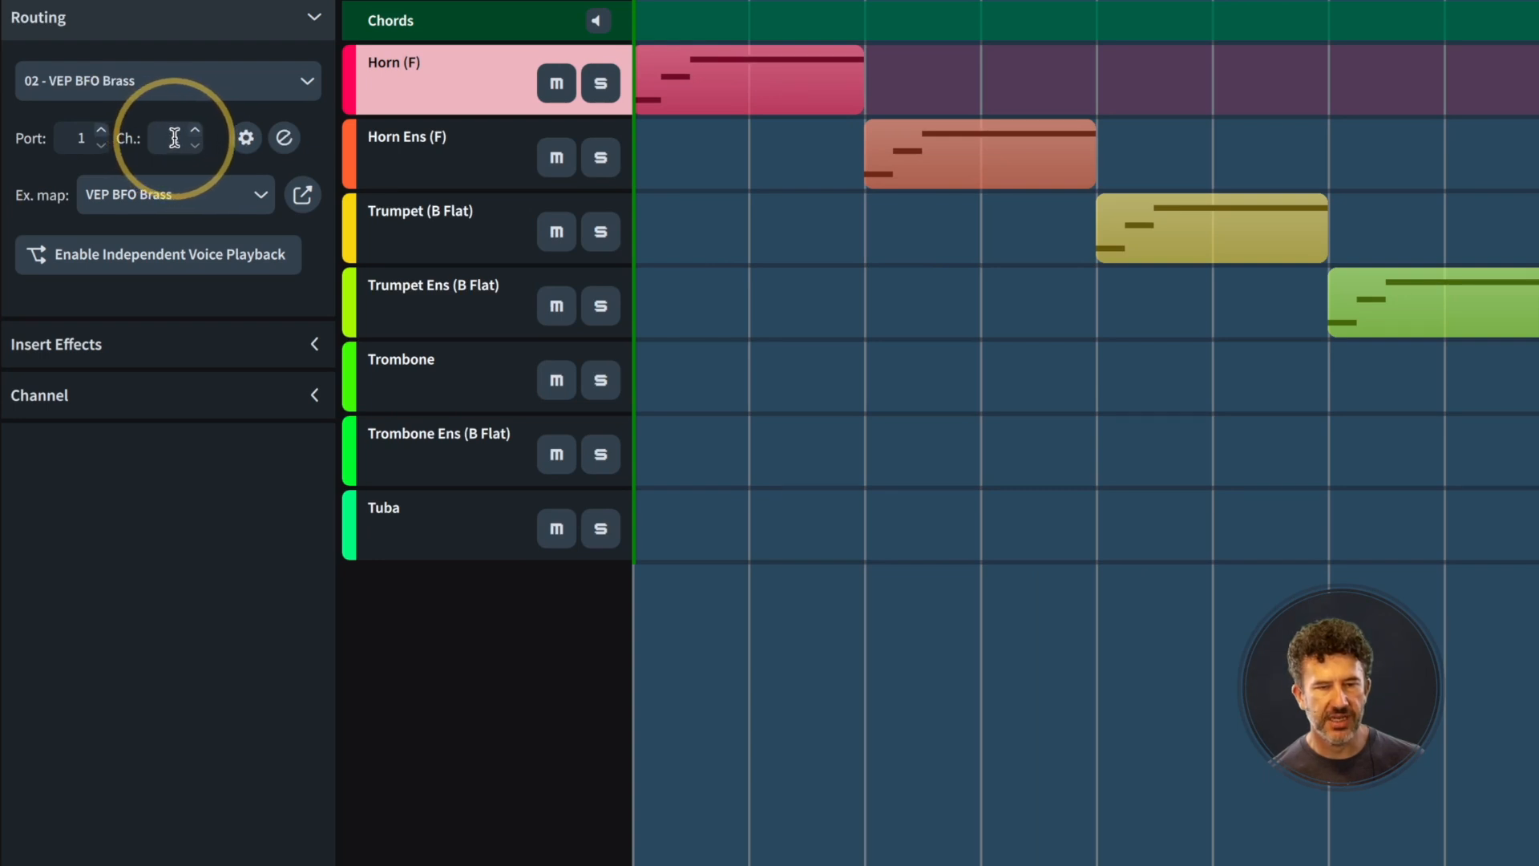
click(406, 165)
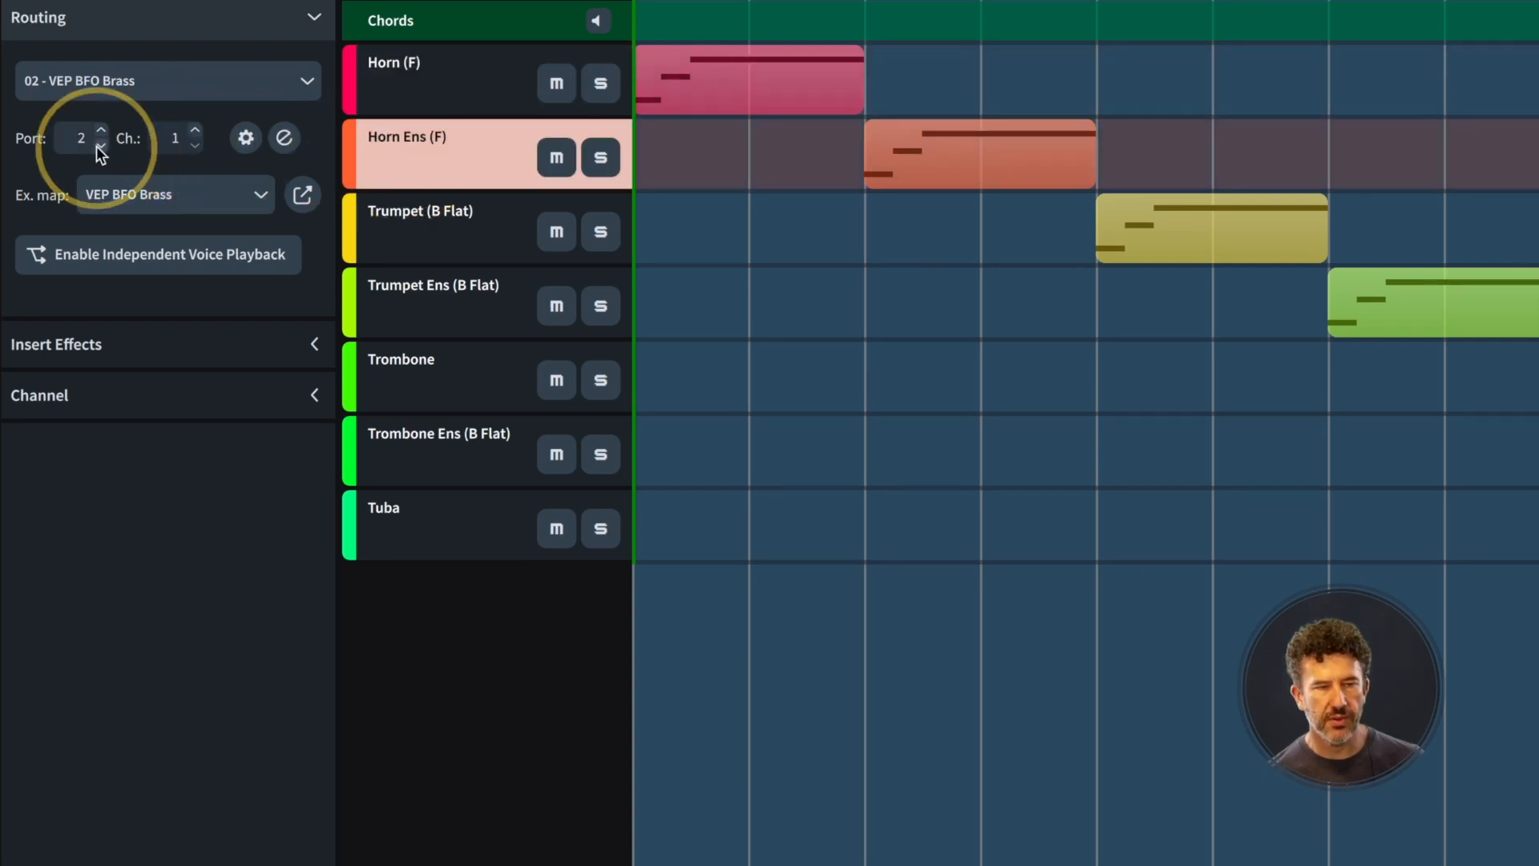
click(435, 242)
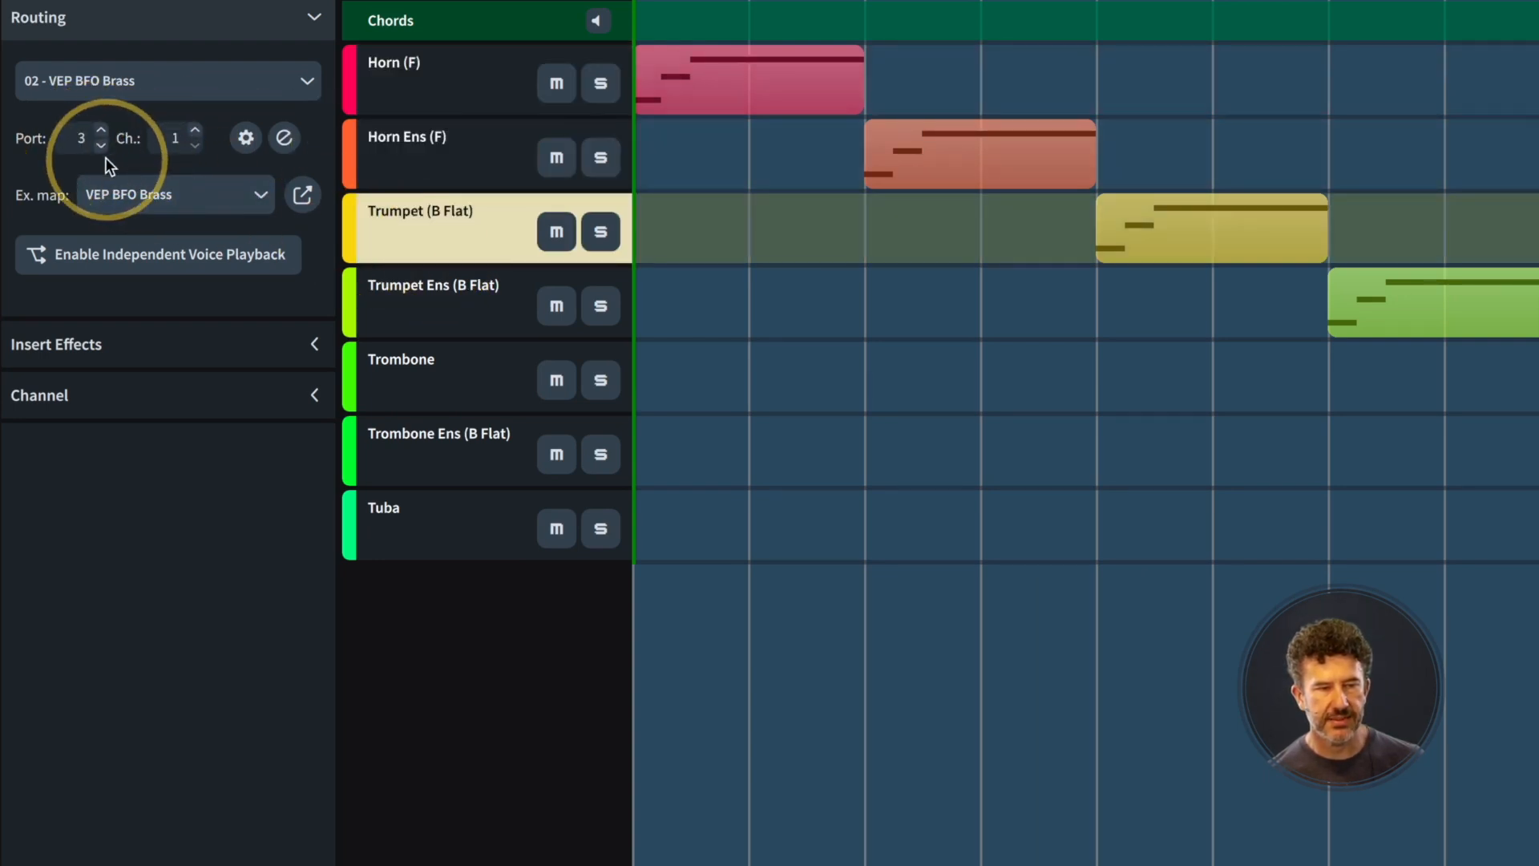
click(425, 307)
Delete the Legato base switch from the VEP BFO Brass expression map and review the Natural and Staccato switch actions
click(302, 194)
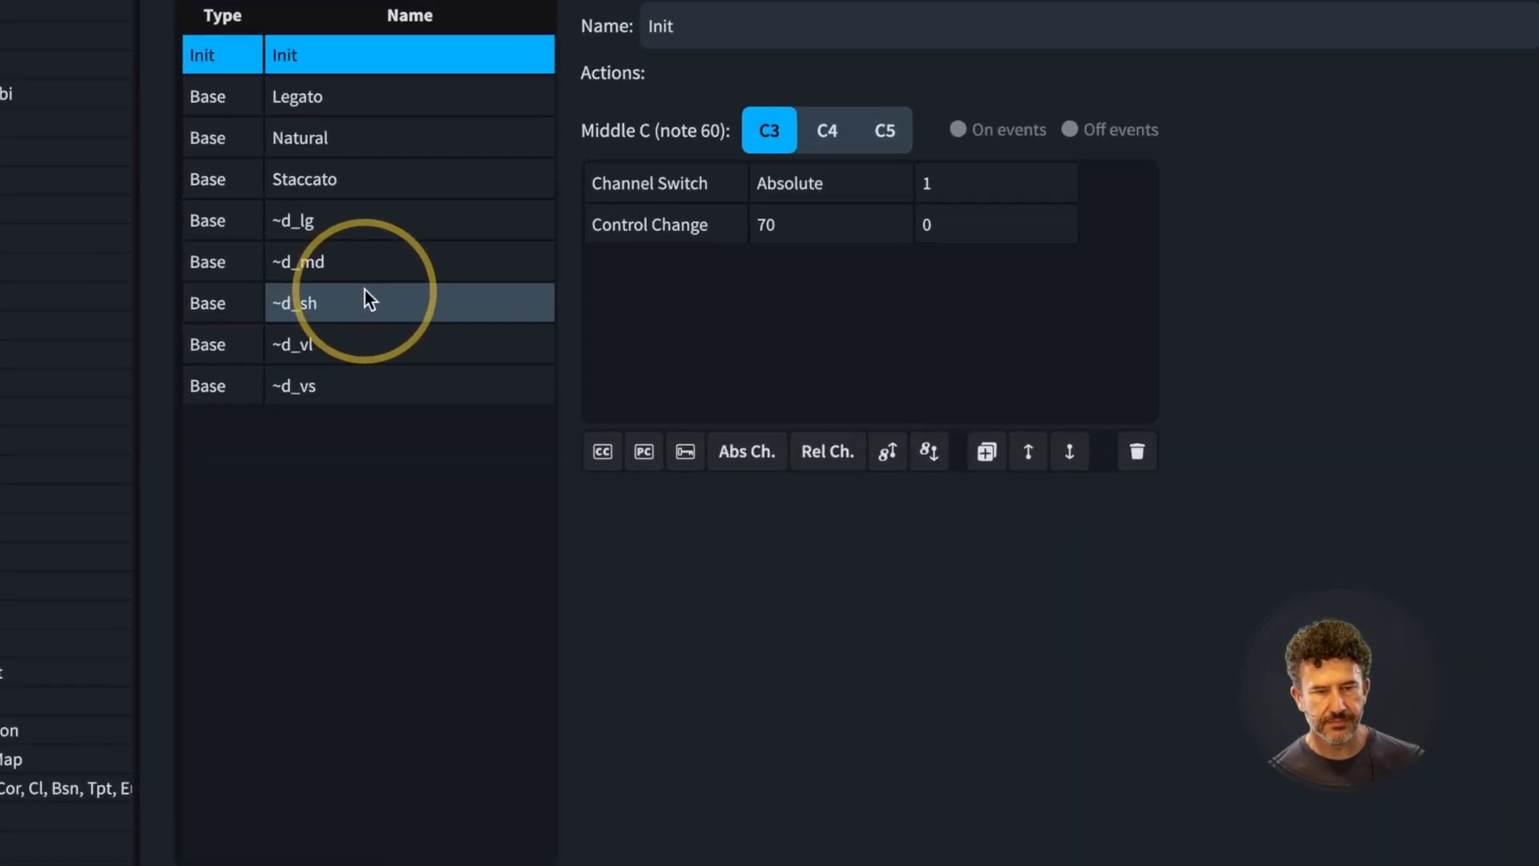
click(369, 103)
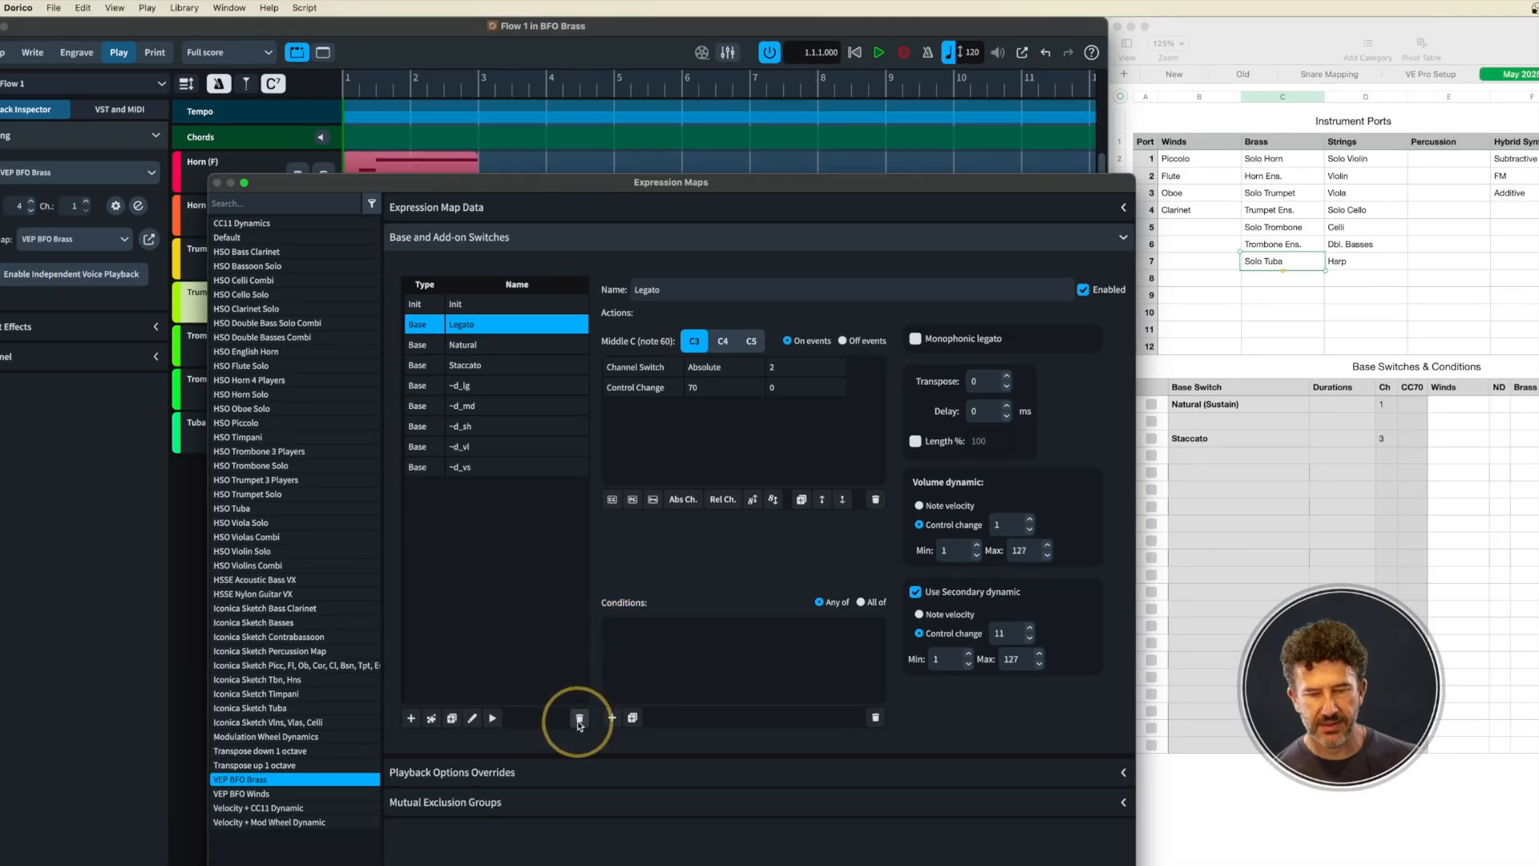
click(579, 718)
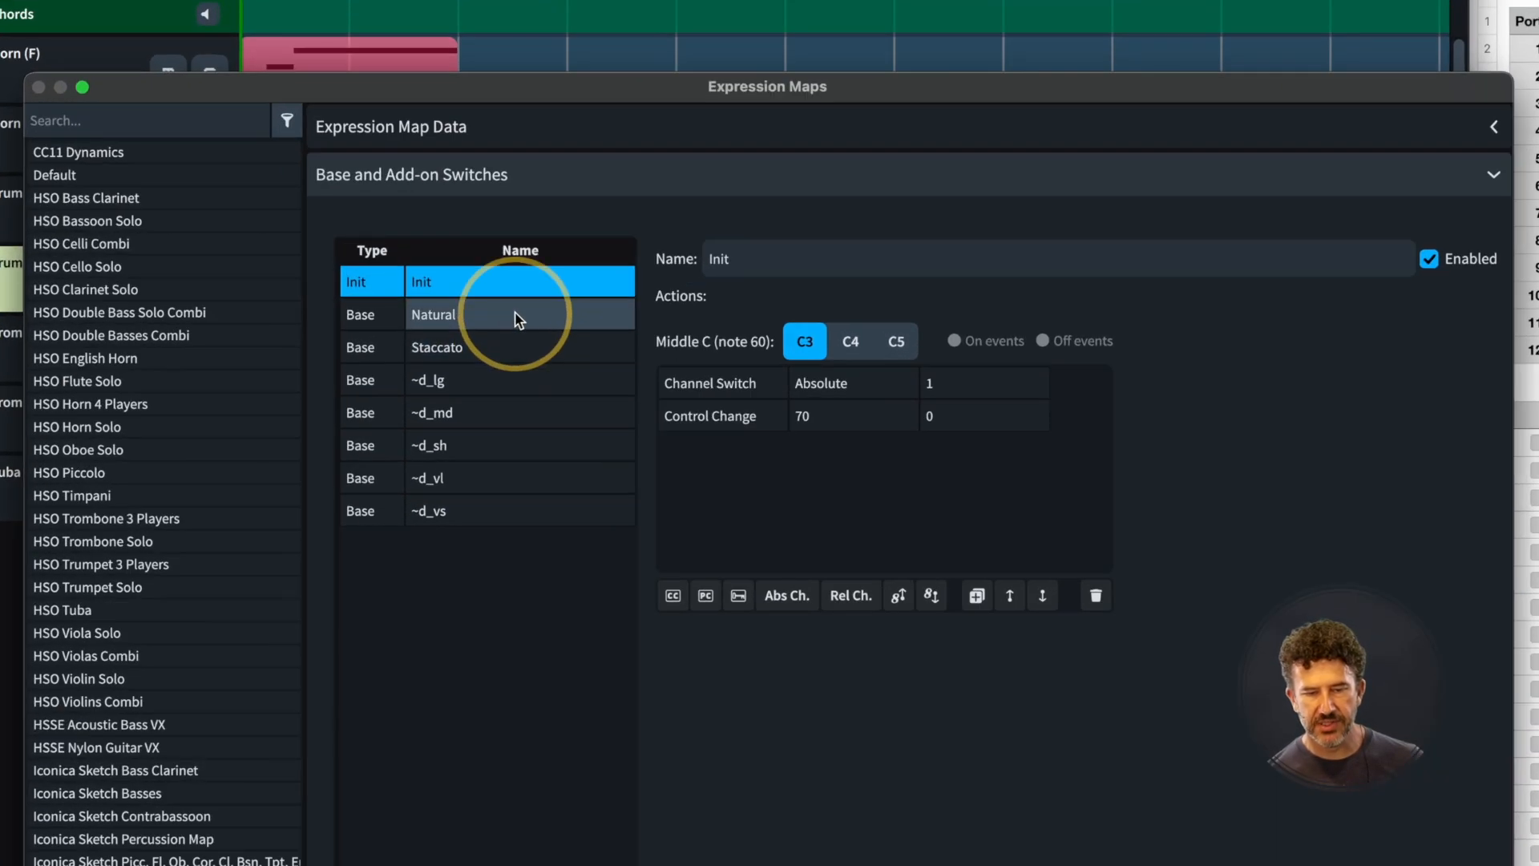
click(515, 328)
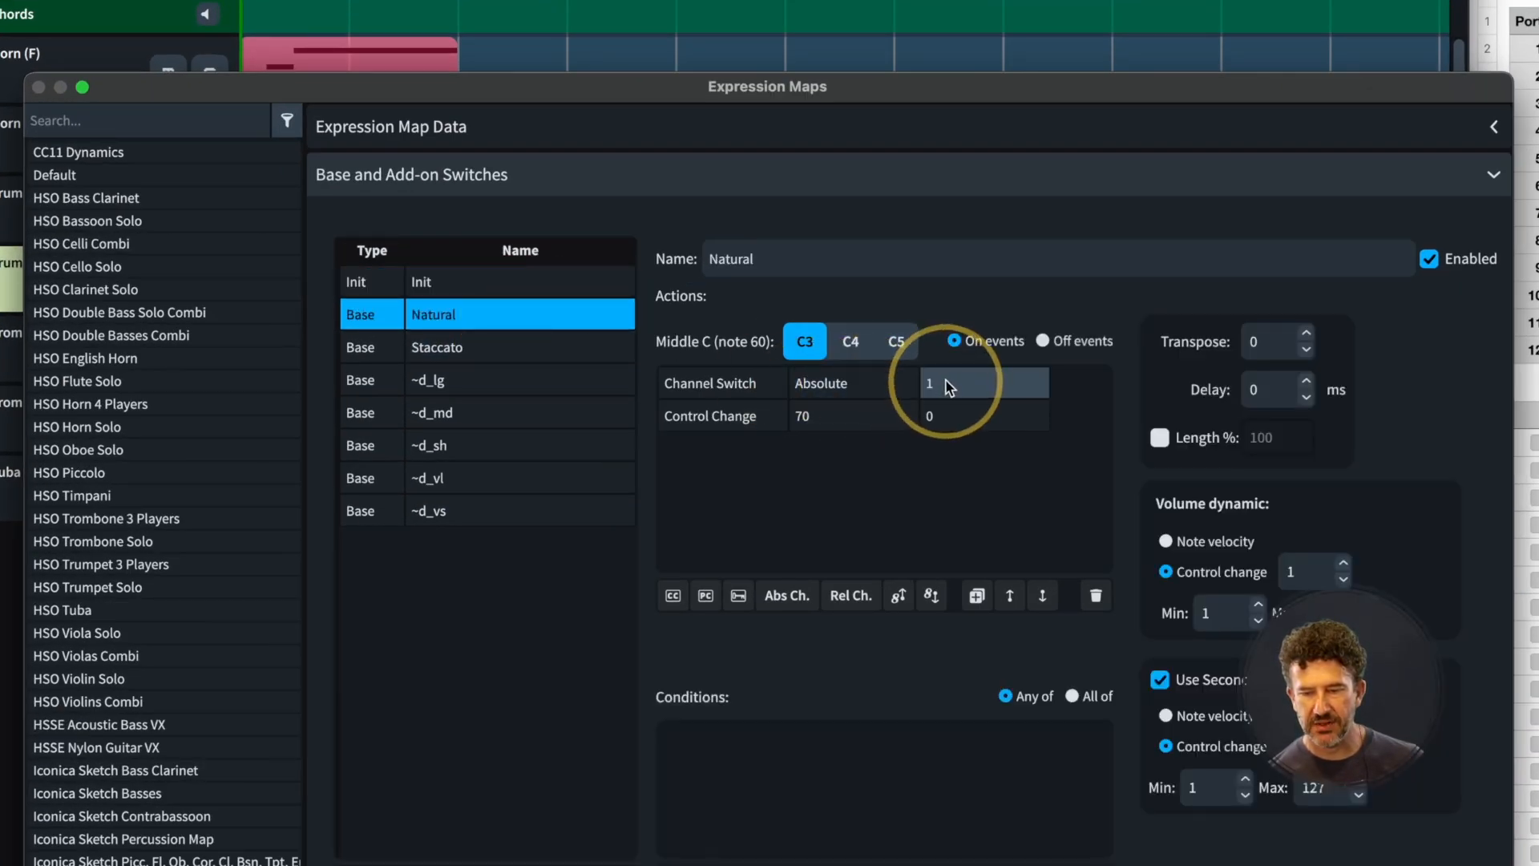
click(516, 347)
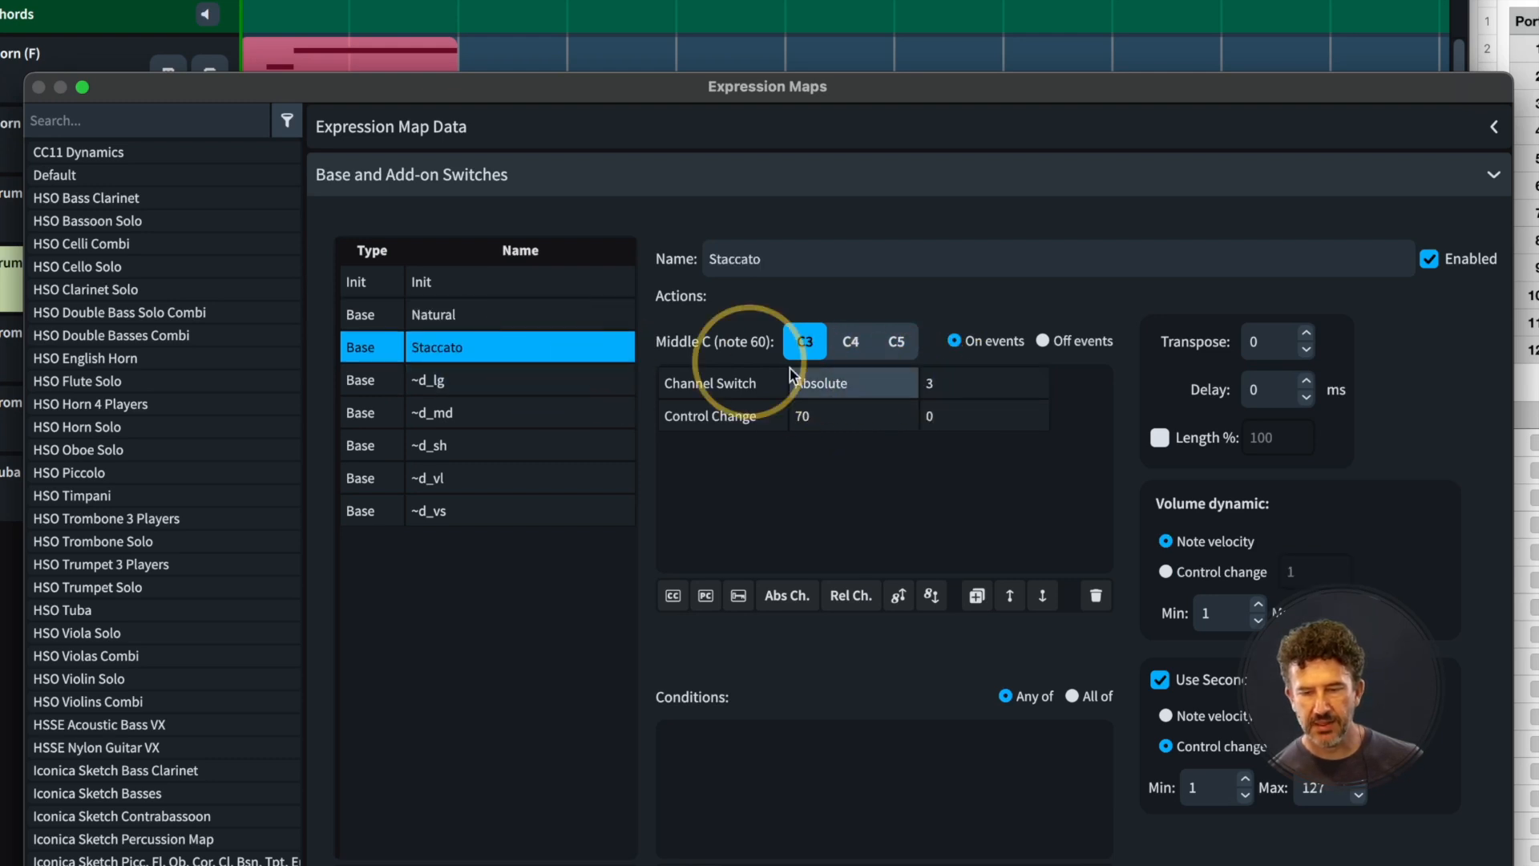
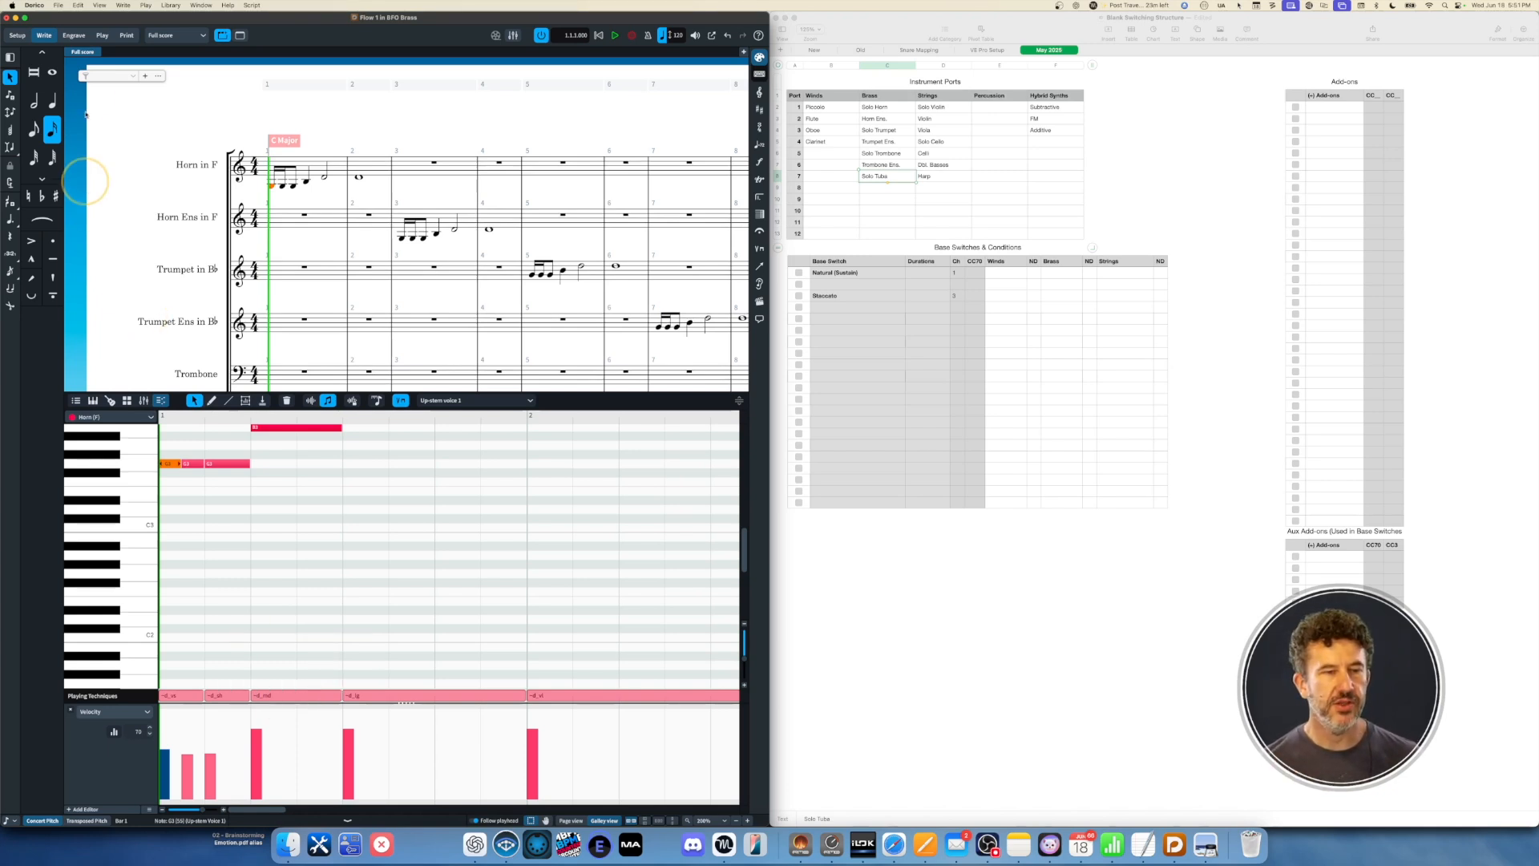
Reopen the VEP BFO Brass expression map from Play mode and inspect the ~d_md switch's actions and conditions
click(102, 35)
click(122, 161)
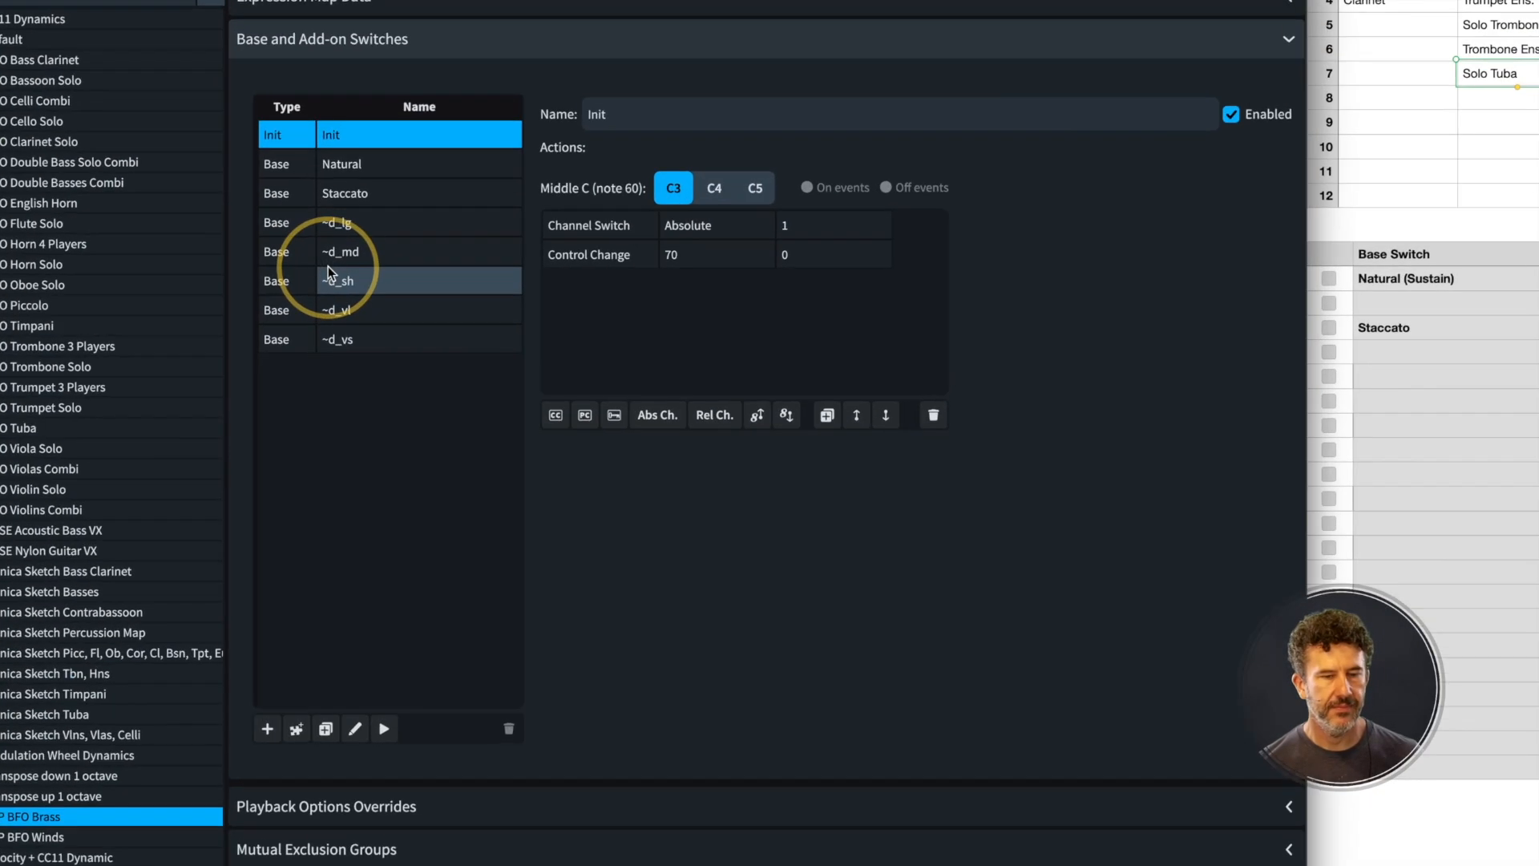
click(341, 246)
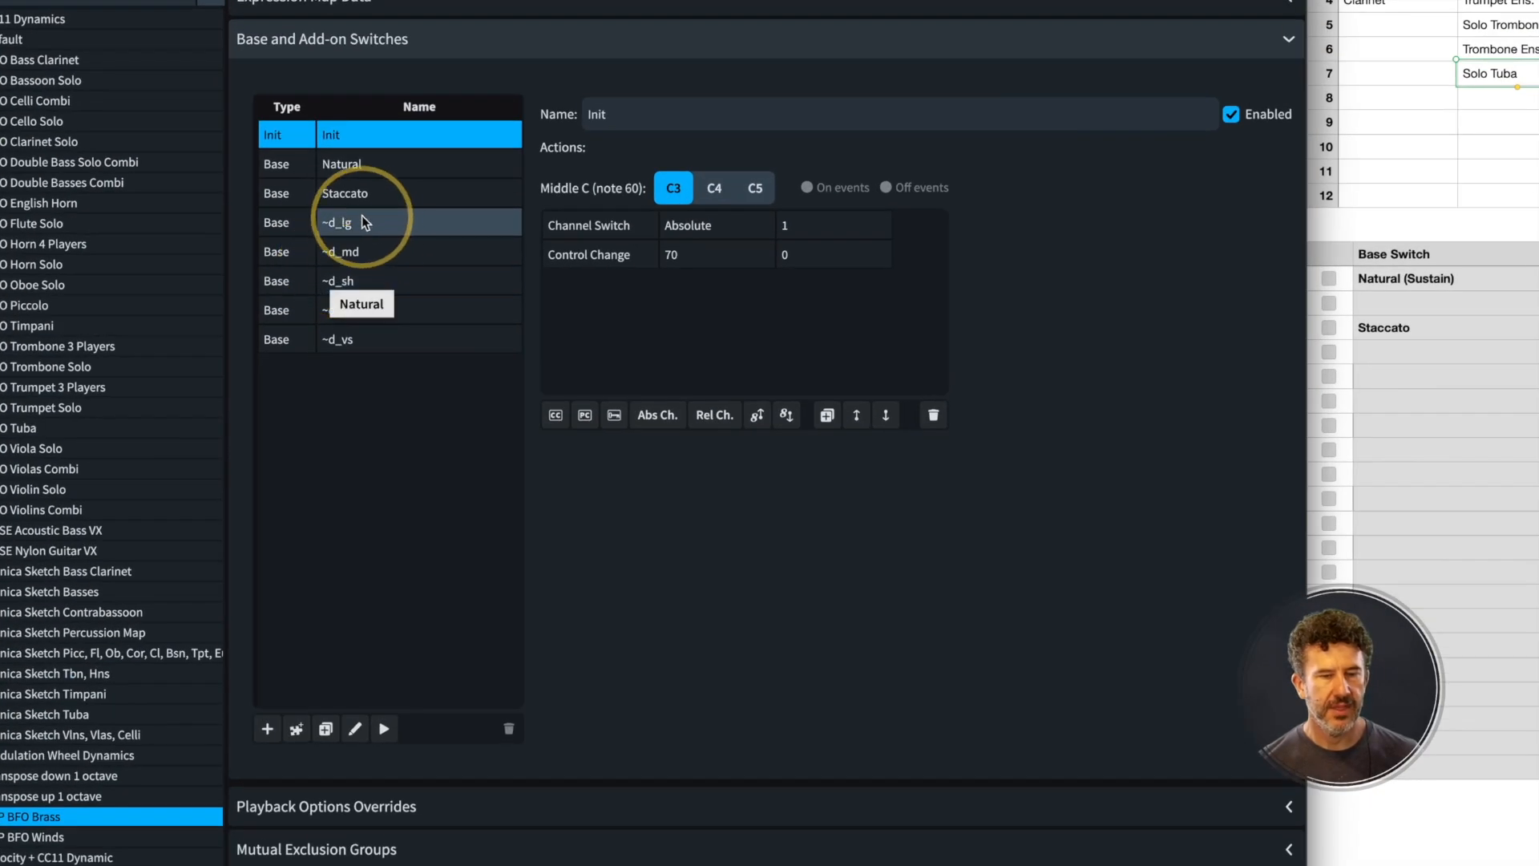
click(369, 244)
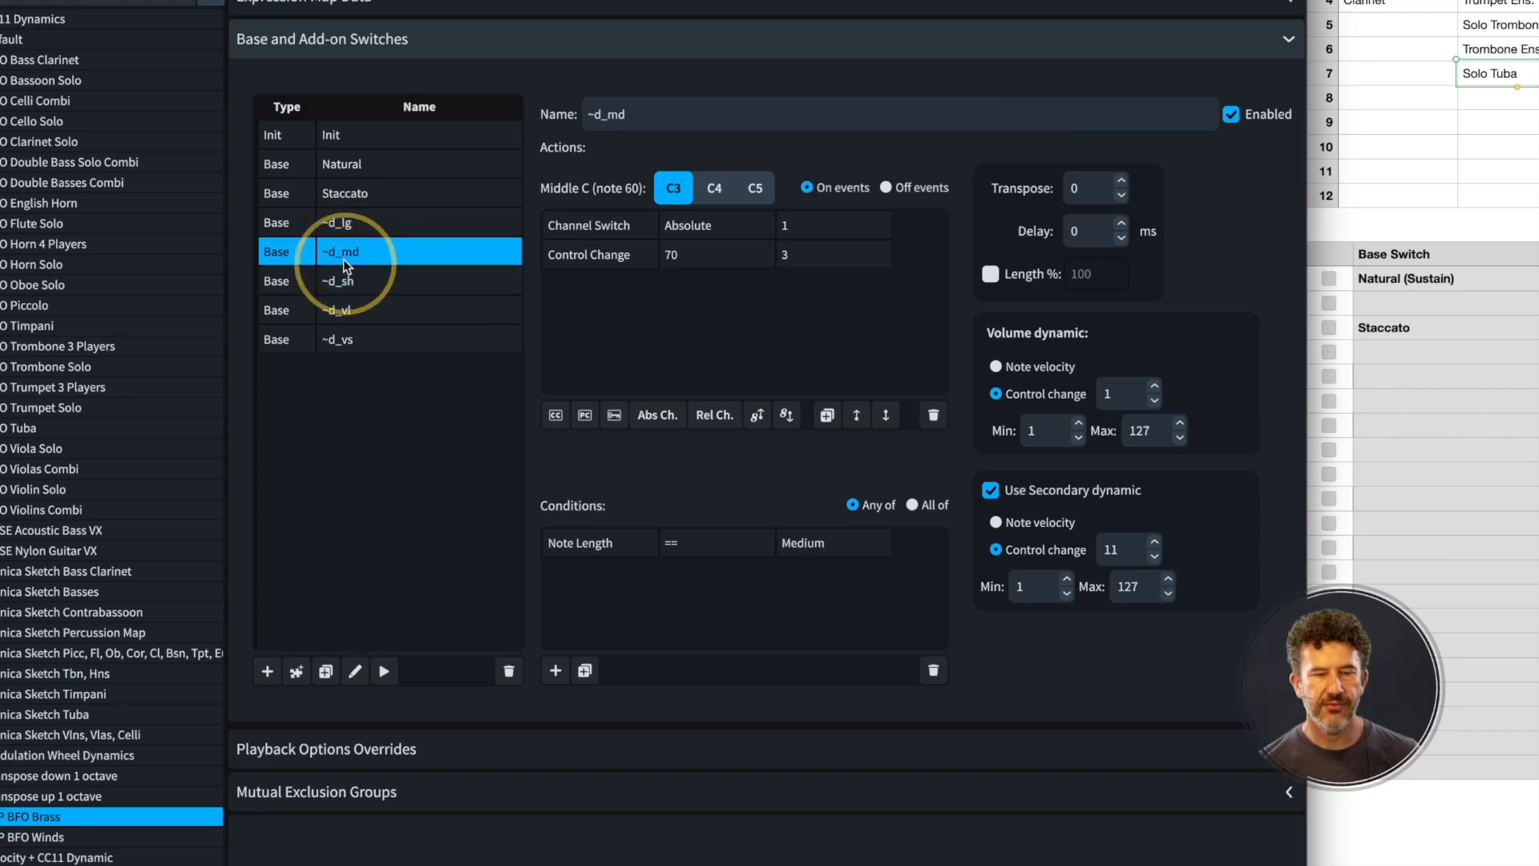
Add a base switch for the Natural playback technique and name it My Favorite!
click(268, 670)
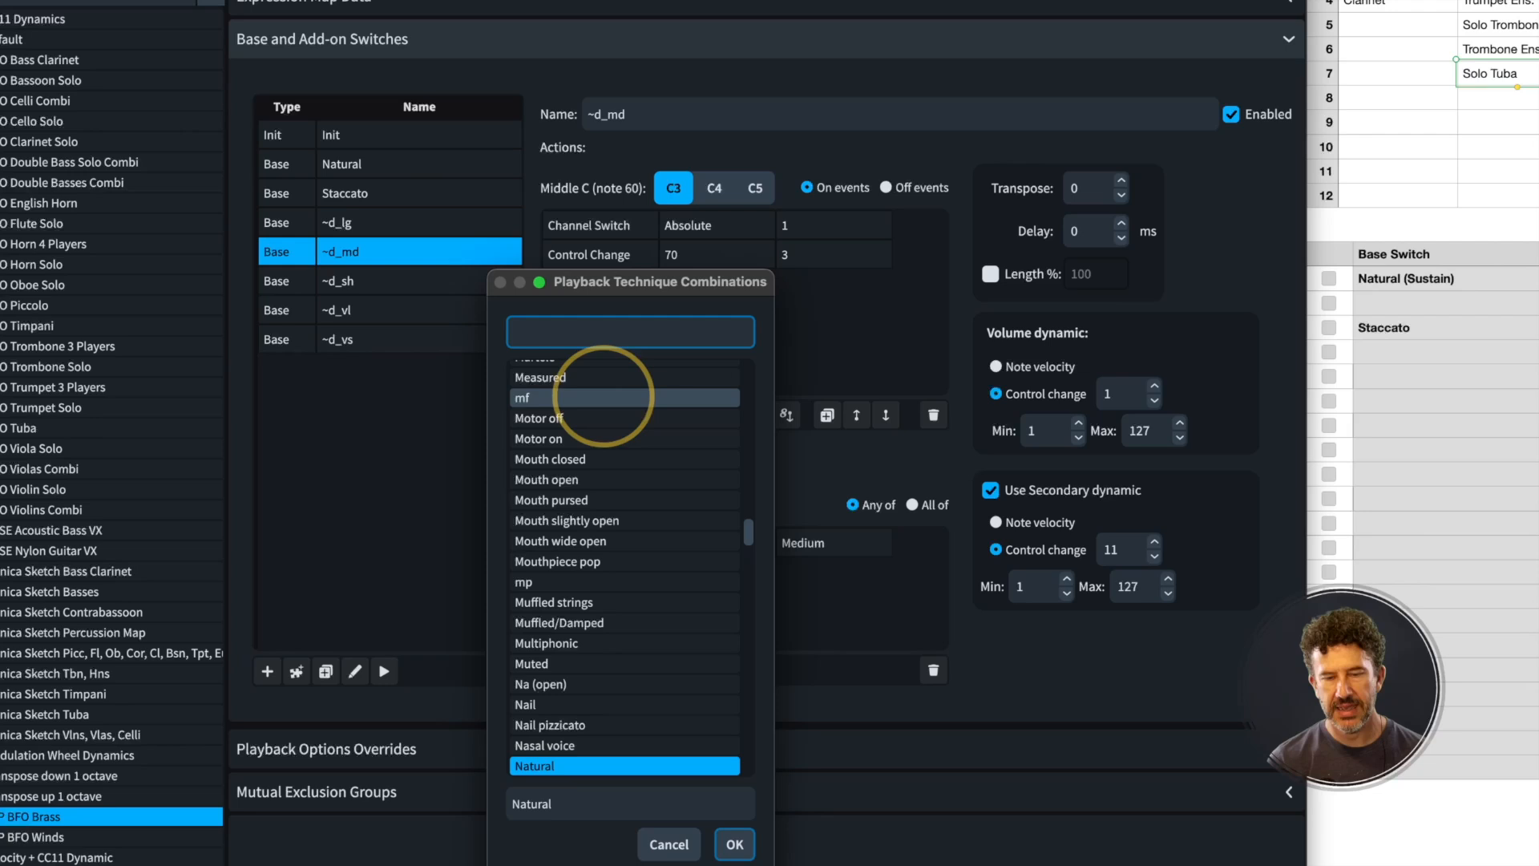
text(natu)
key(Down)
key(Return)
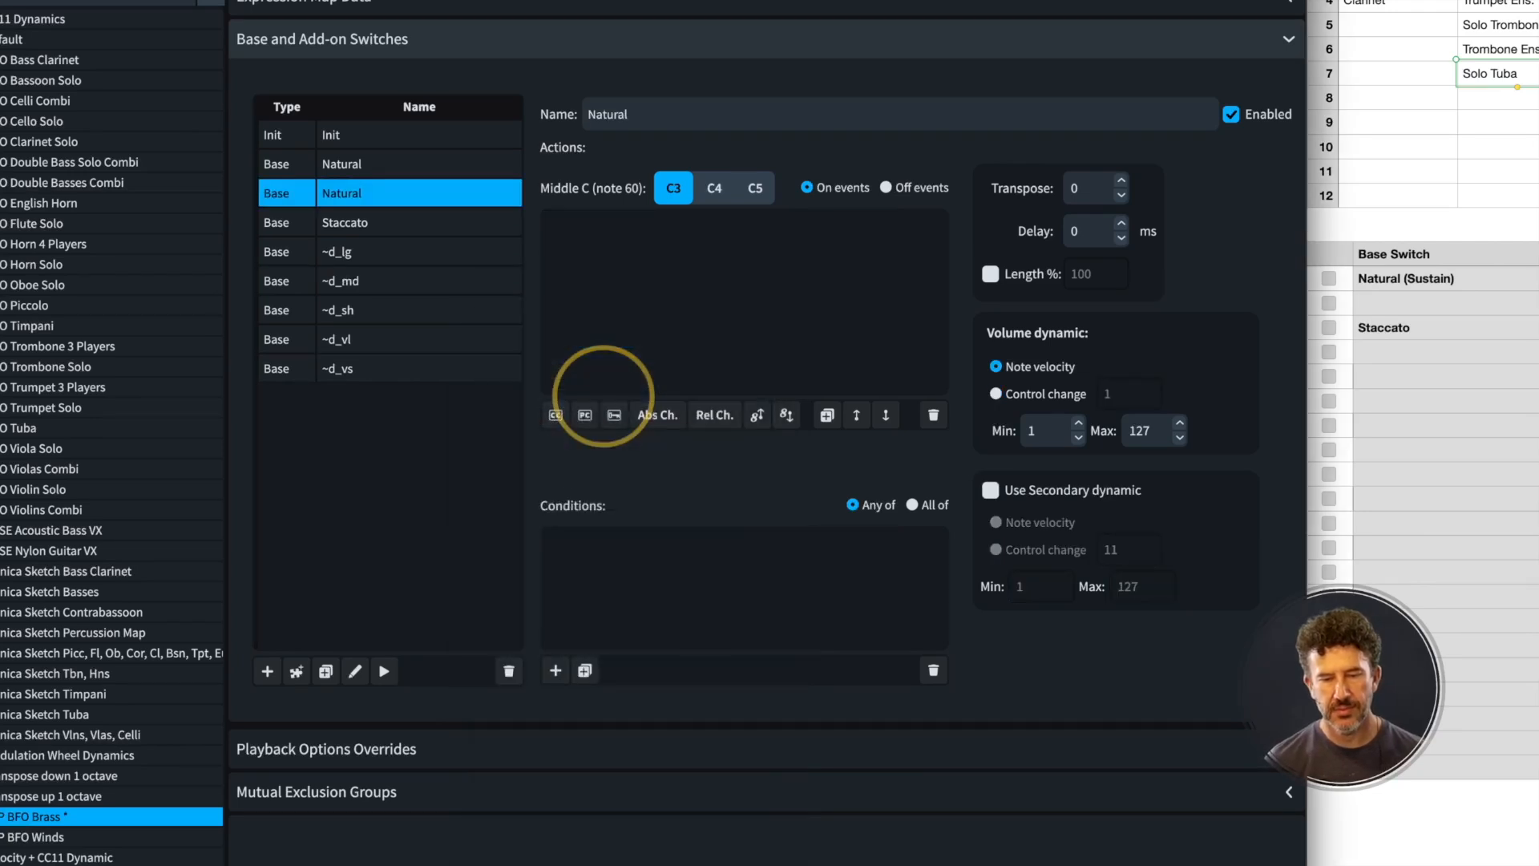
double_click(635, 115)
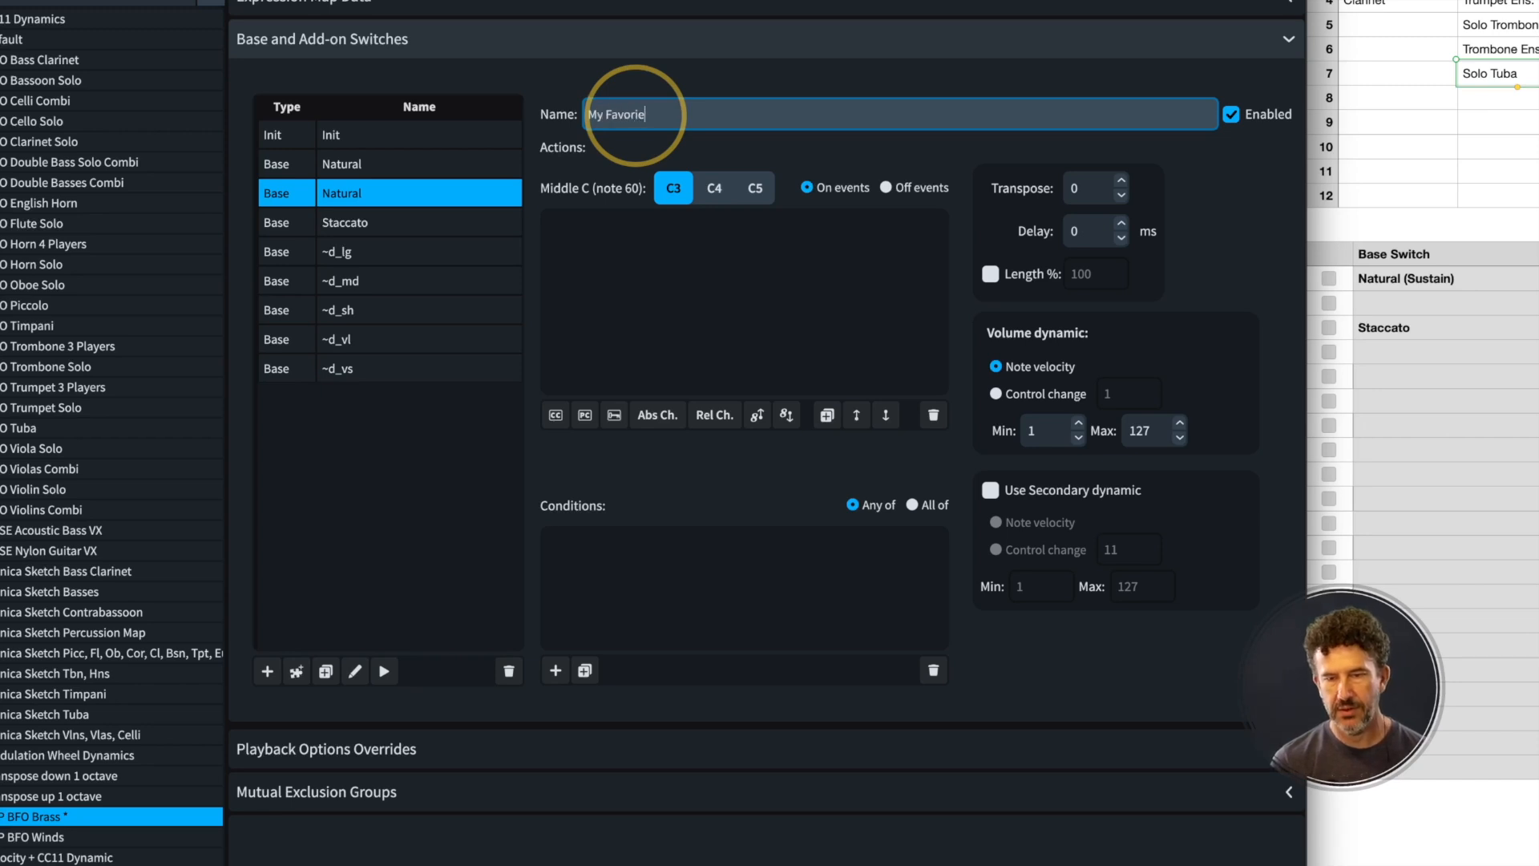
text(My Favorite!)
key(Tab)
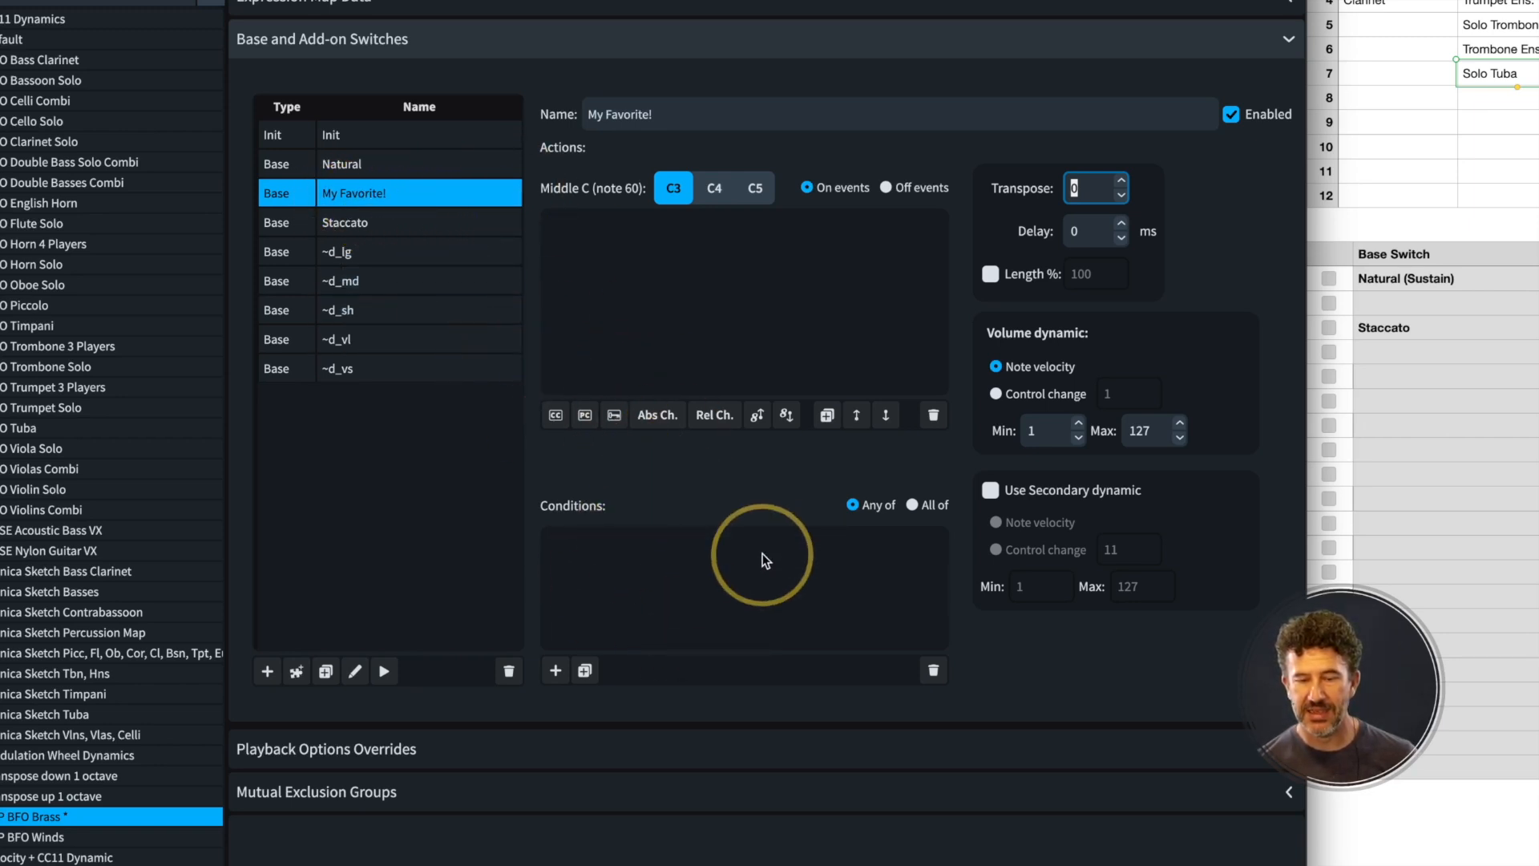
Give the My Favorite! switch the condition Note Length == Very Short and save the expression map changes
click(688, 556)
click(555, 670)
click(711, 542)
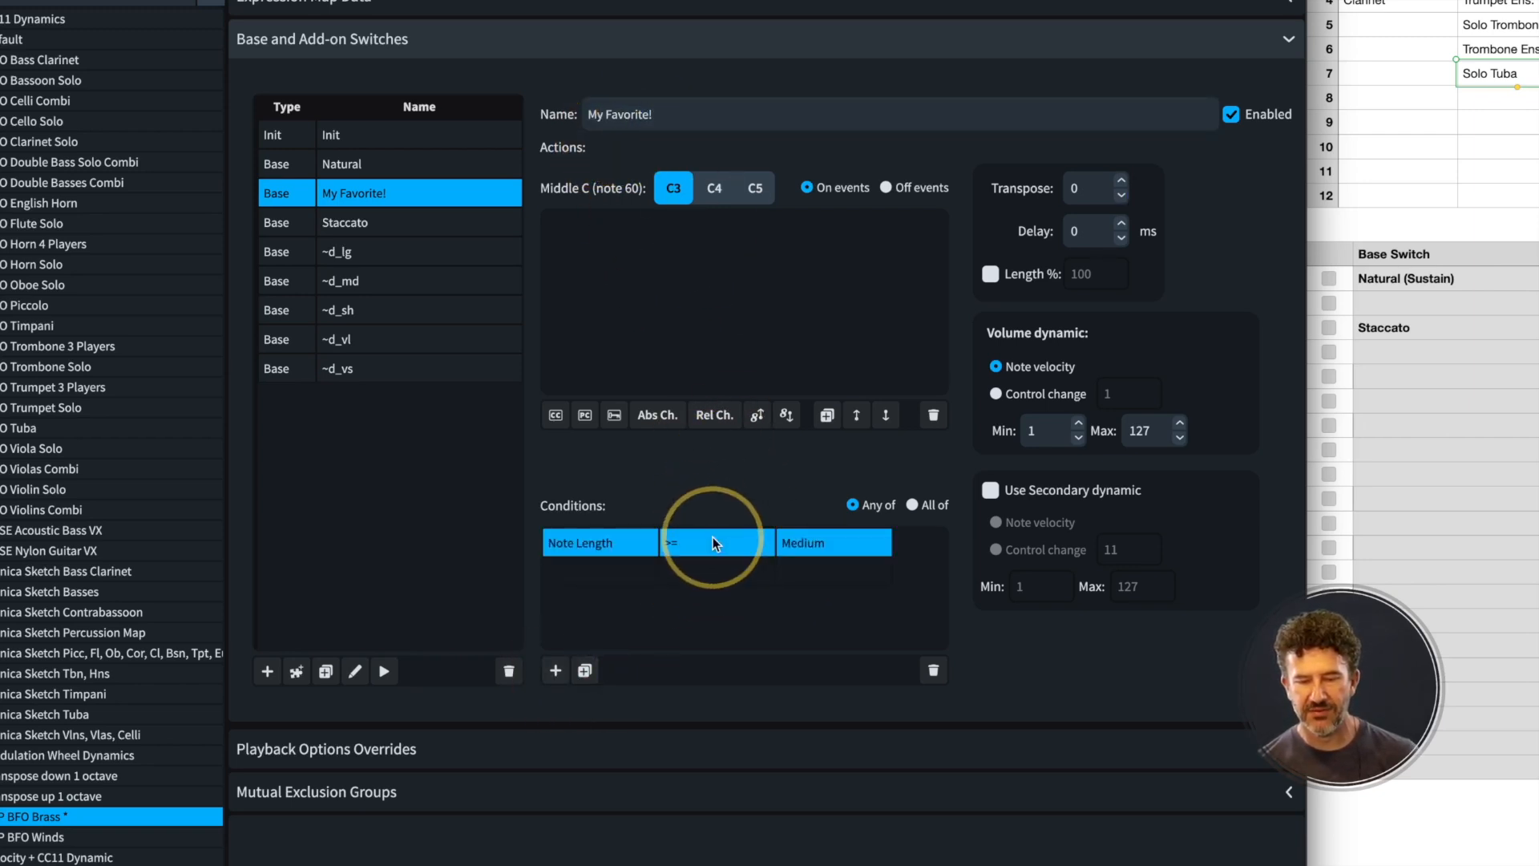
click(713, 542)
click(685, 569)
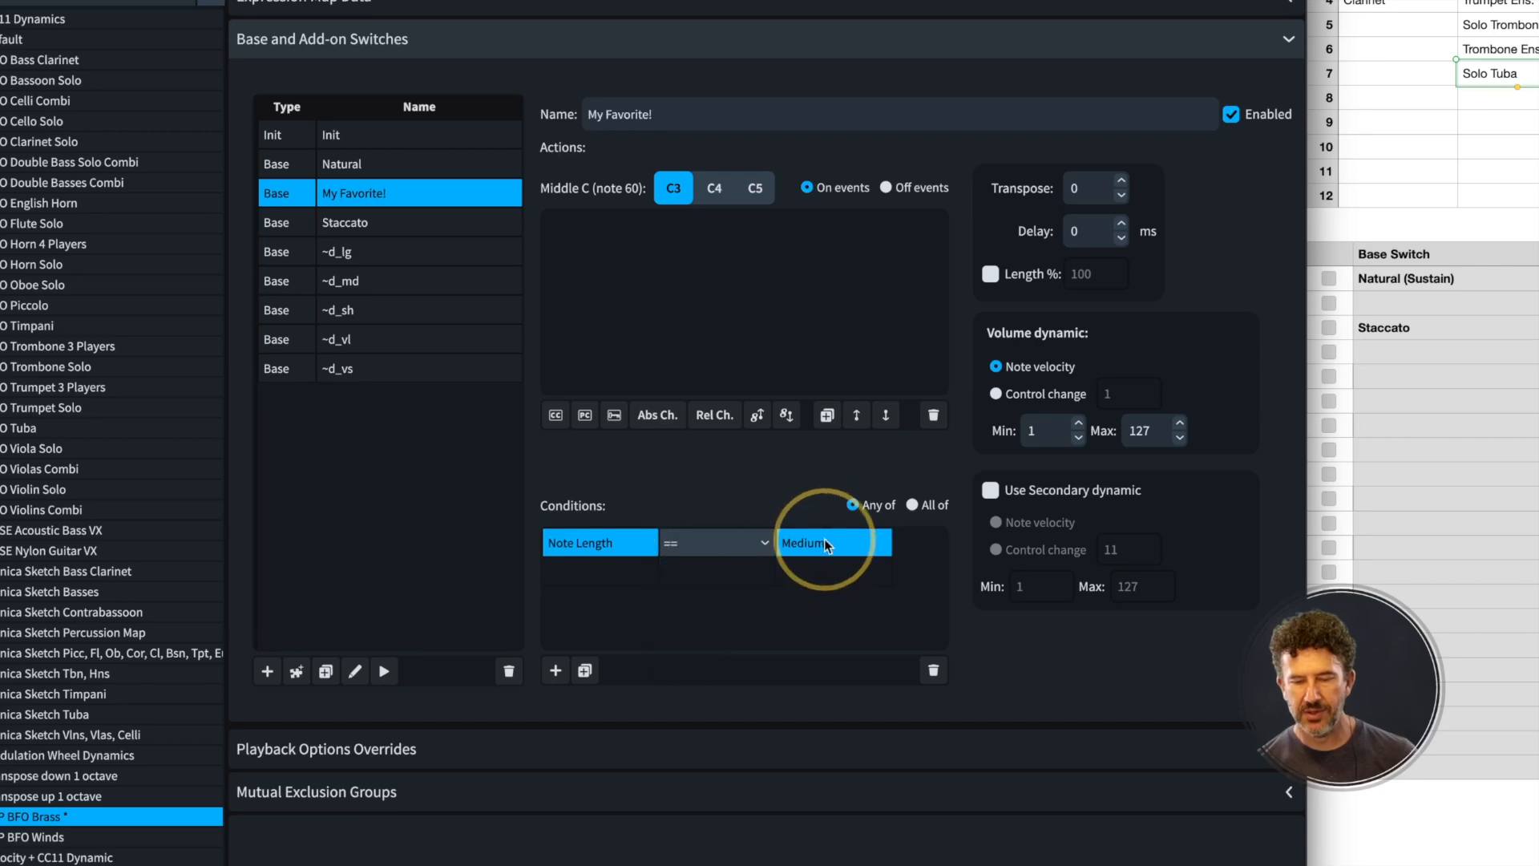
click(826, 544)
click(824, 543)
click(820, 569)
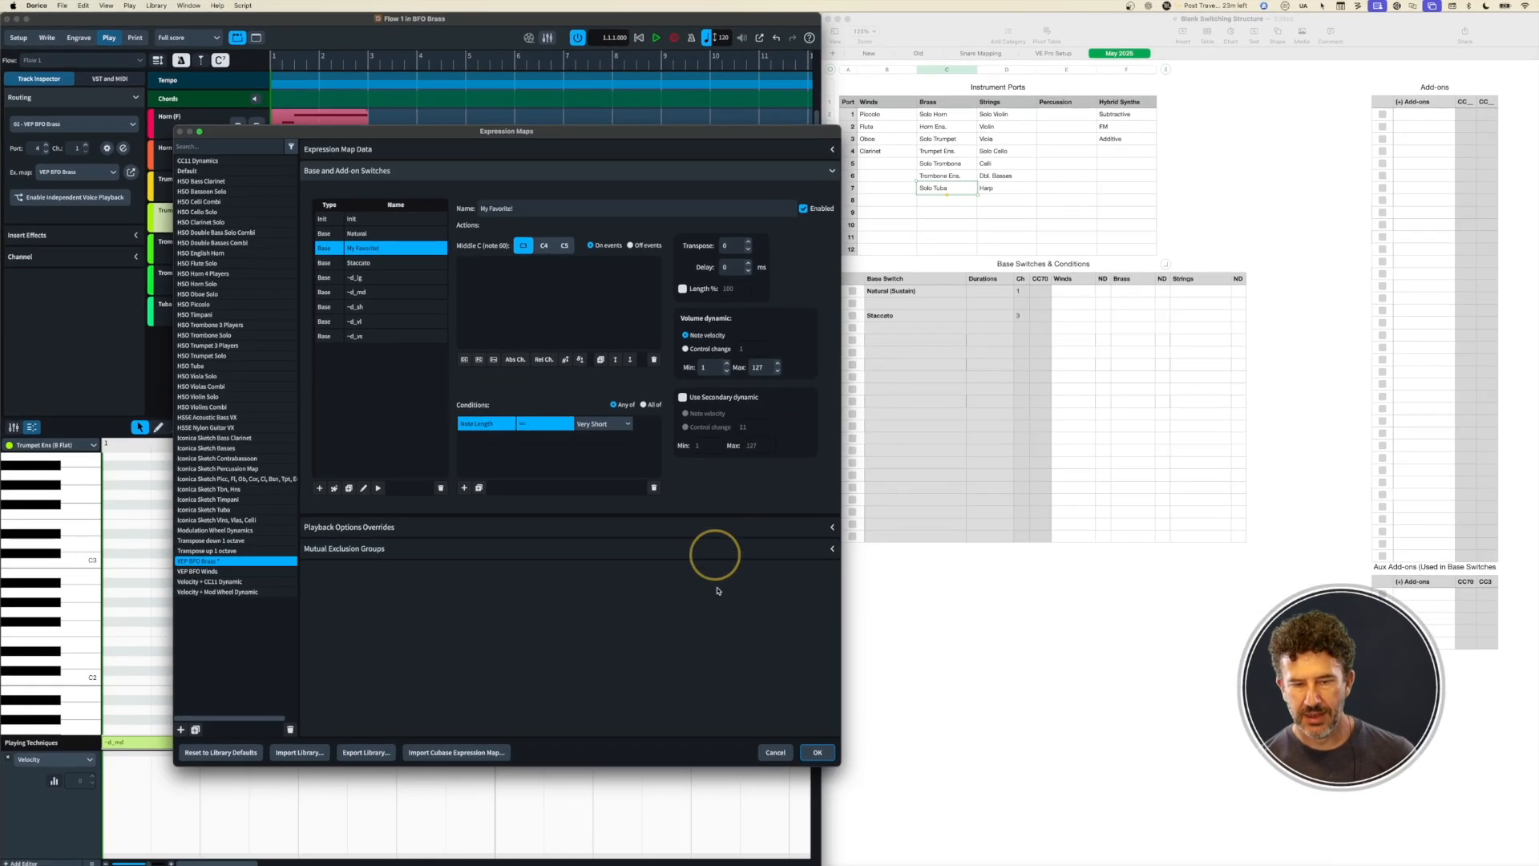
click(818, 752)
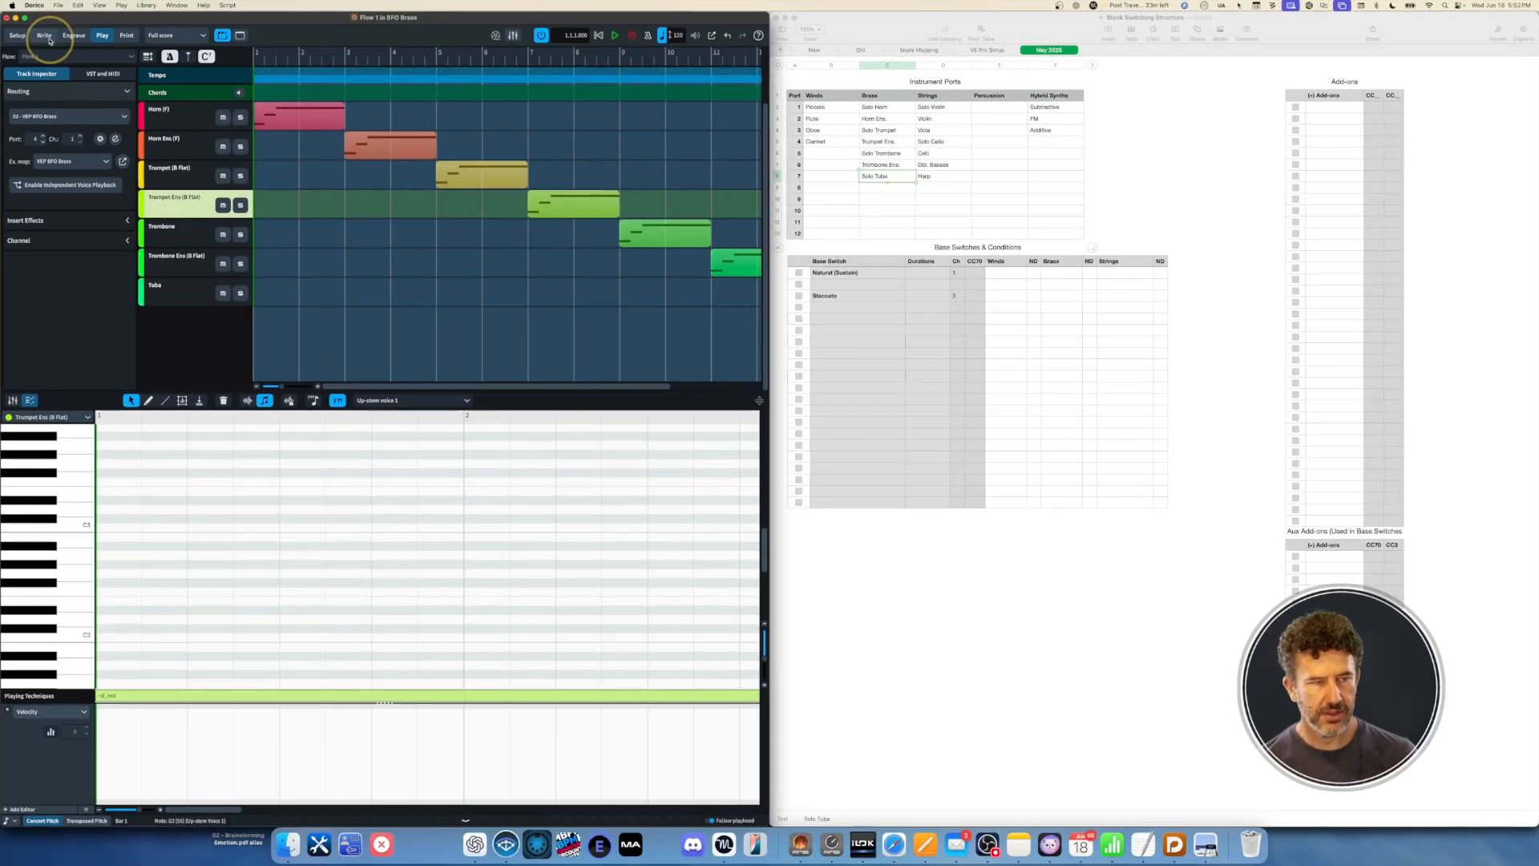
Return to Write mode and check which playing technique the horn's first notes trigger in the Key Editor
click(44, 35)
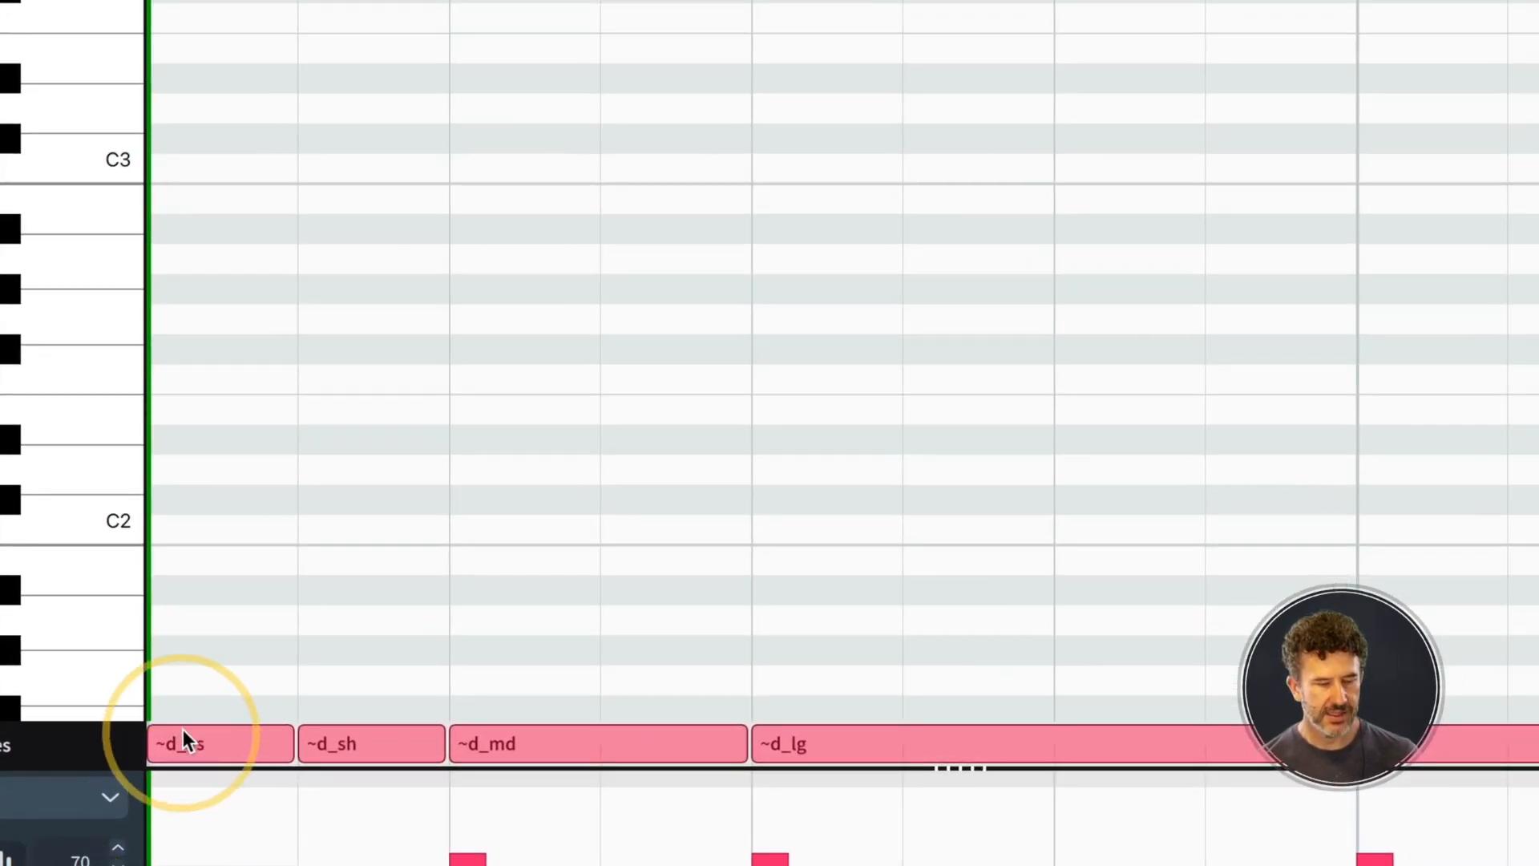
mouse_move(185, 778)
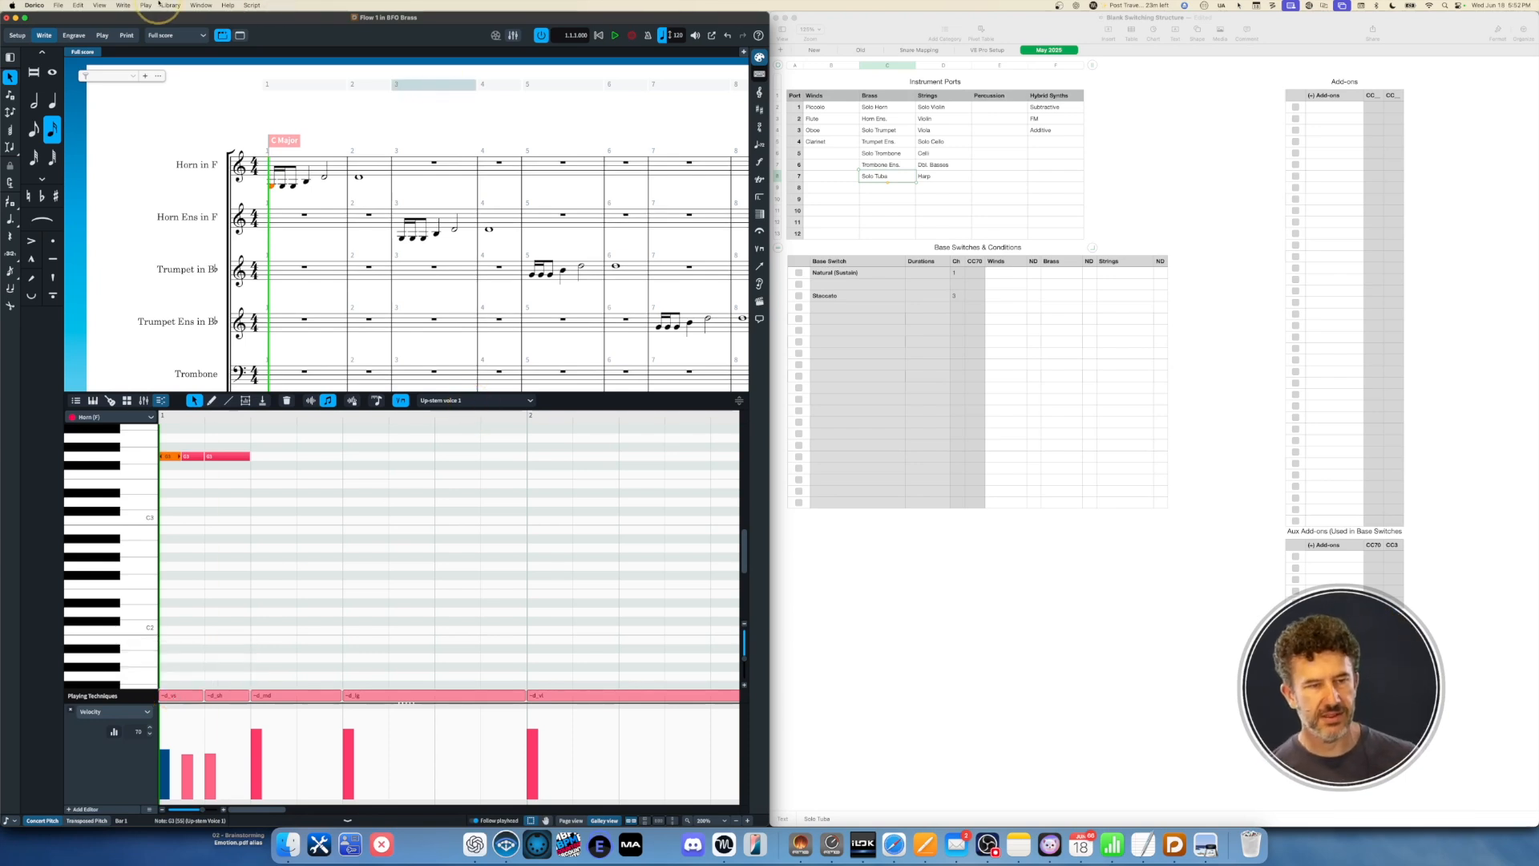
Delete the My Favorite! base switch from the VEP BFO Brass expression map
click(147, 5)
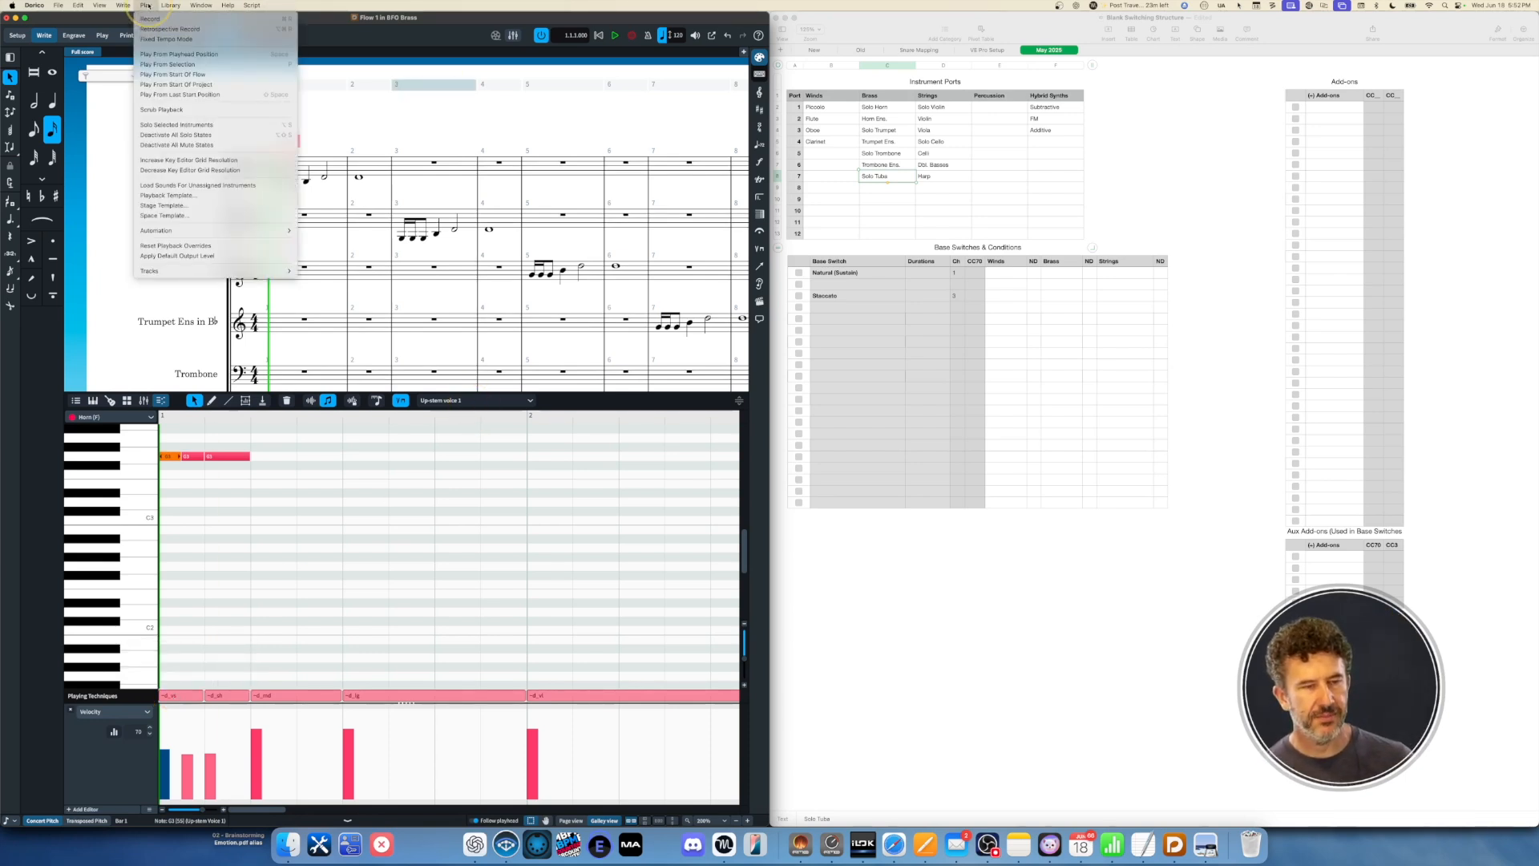
mouse_move(170, 6)
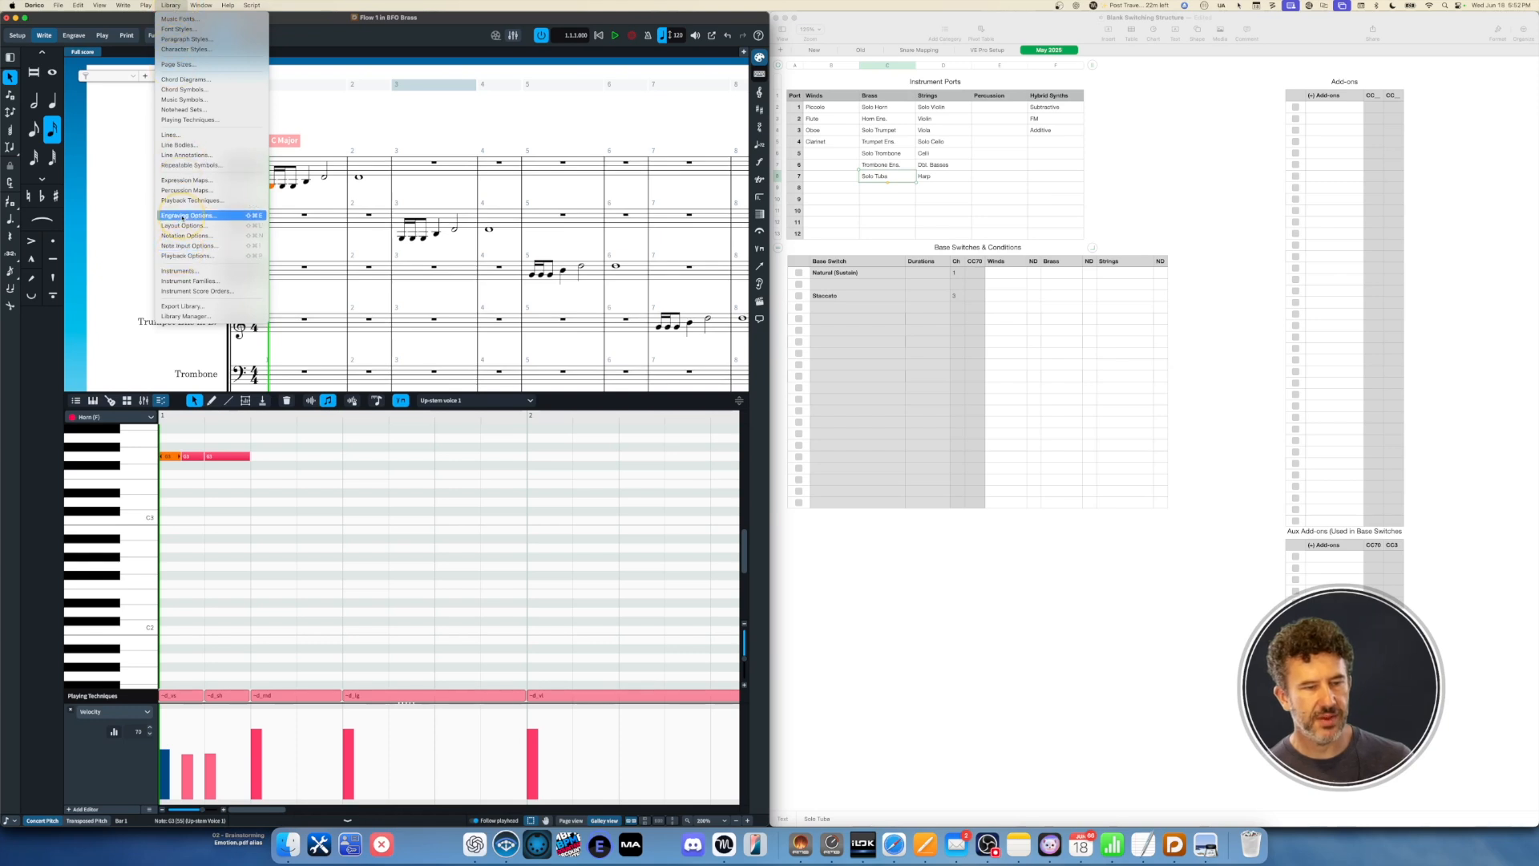
click(186, 180)
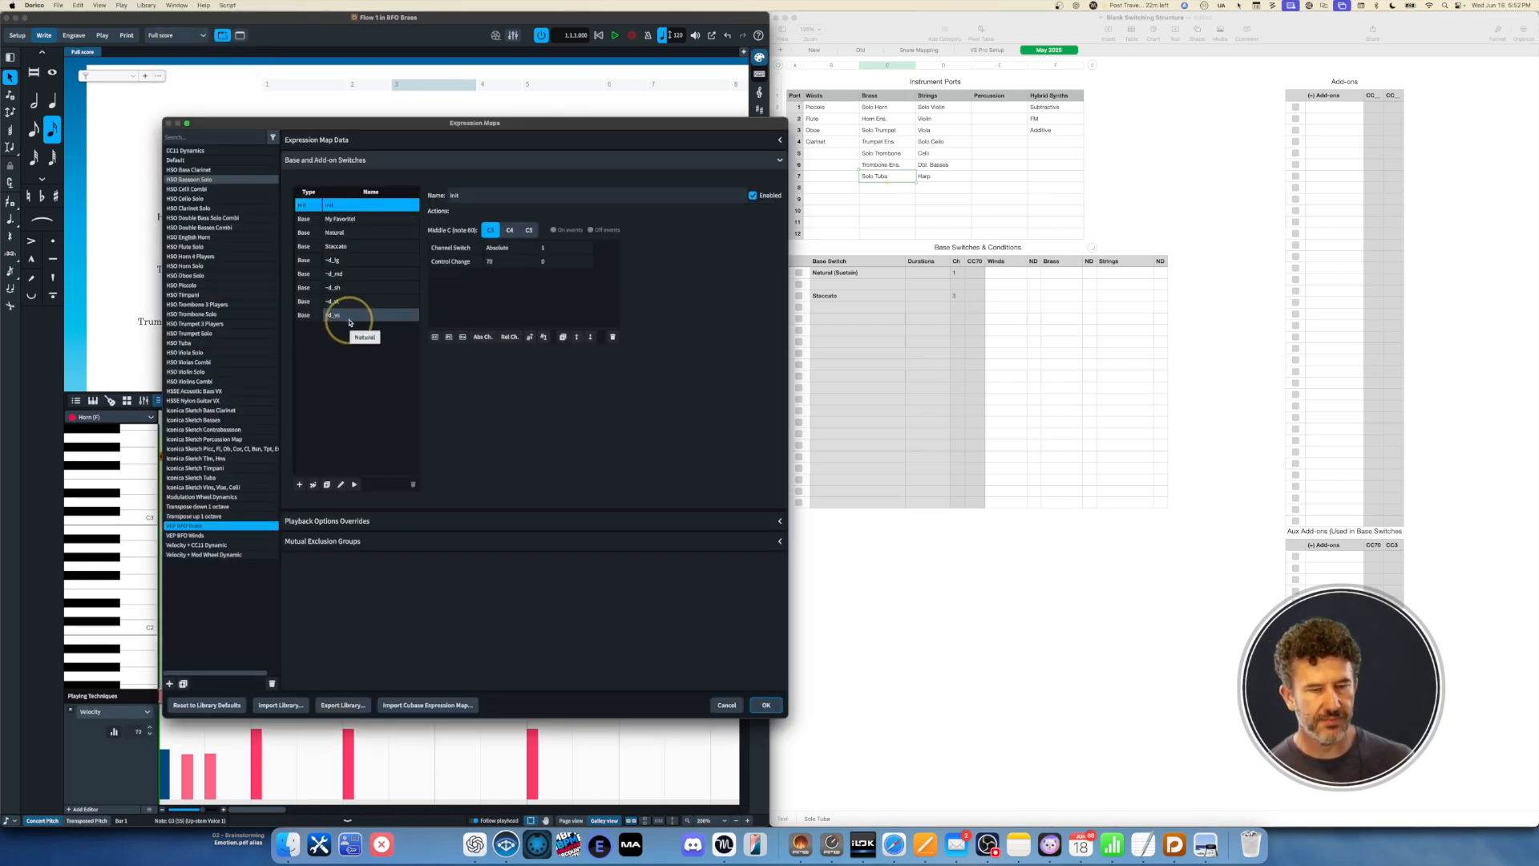
click(344, 218)
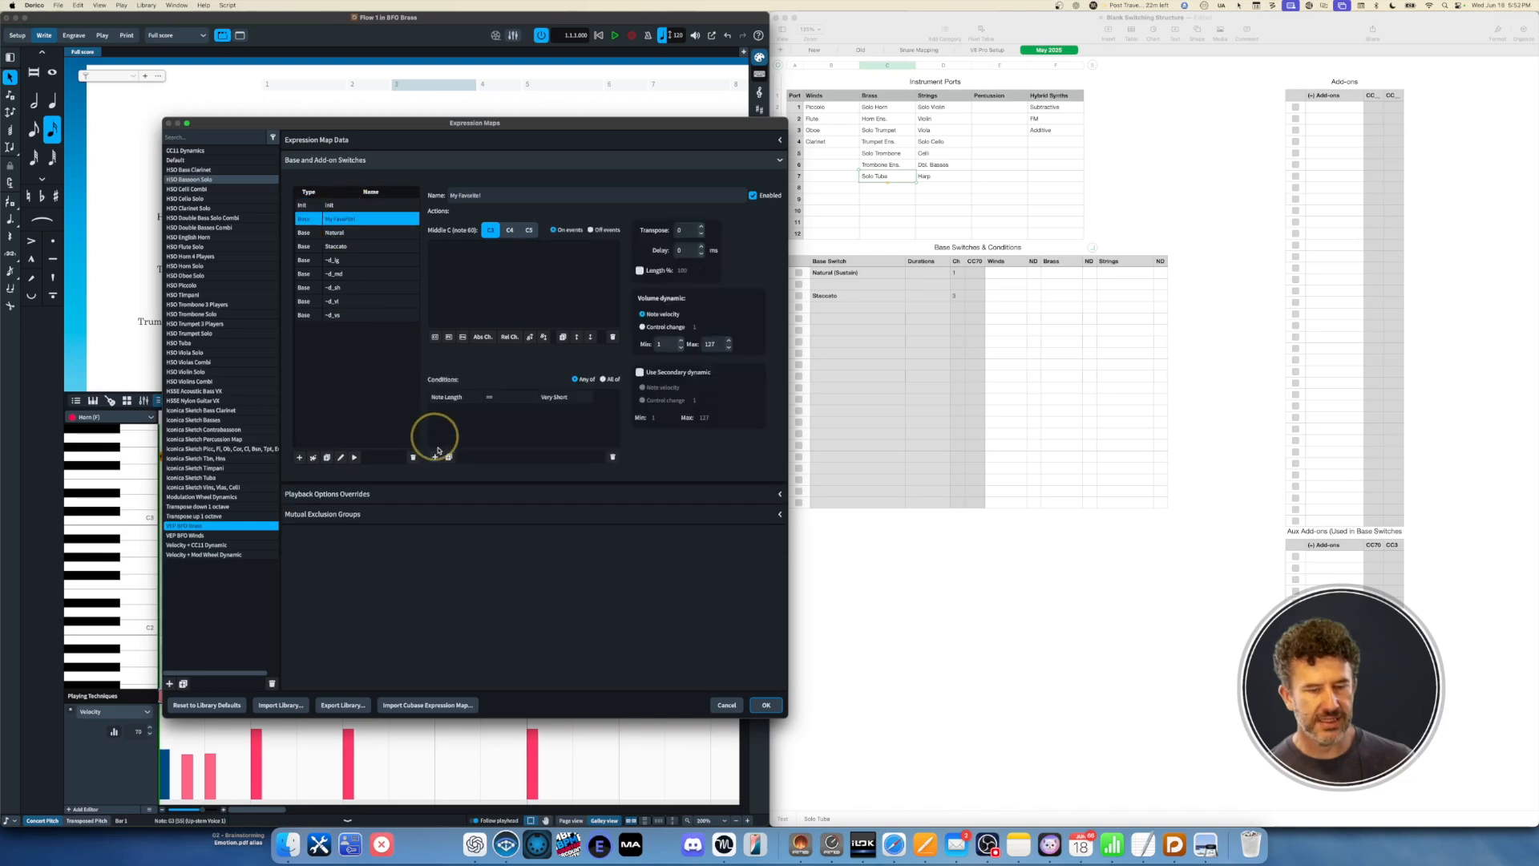
click(413, 457)
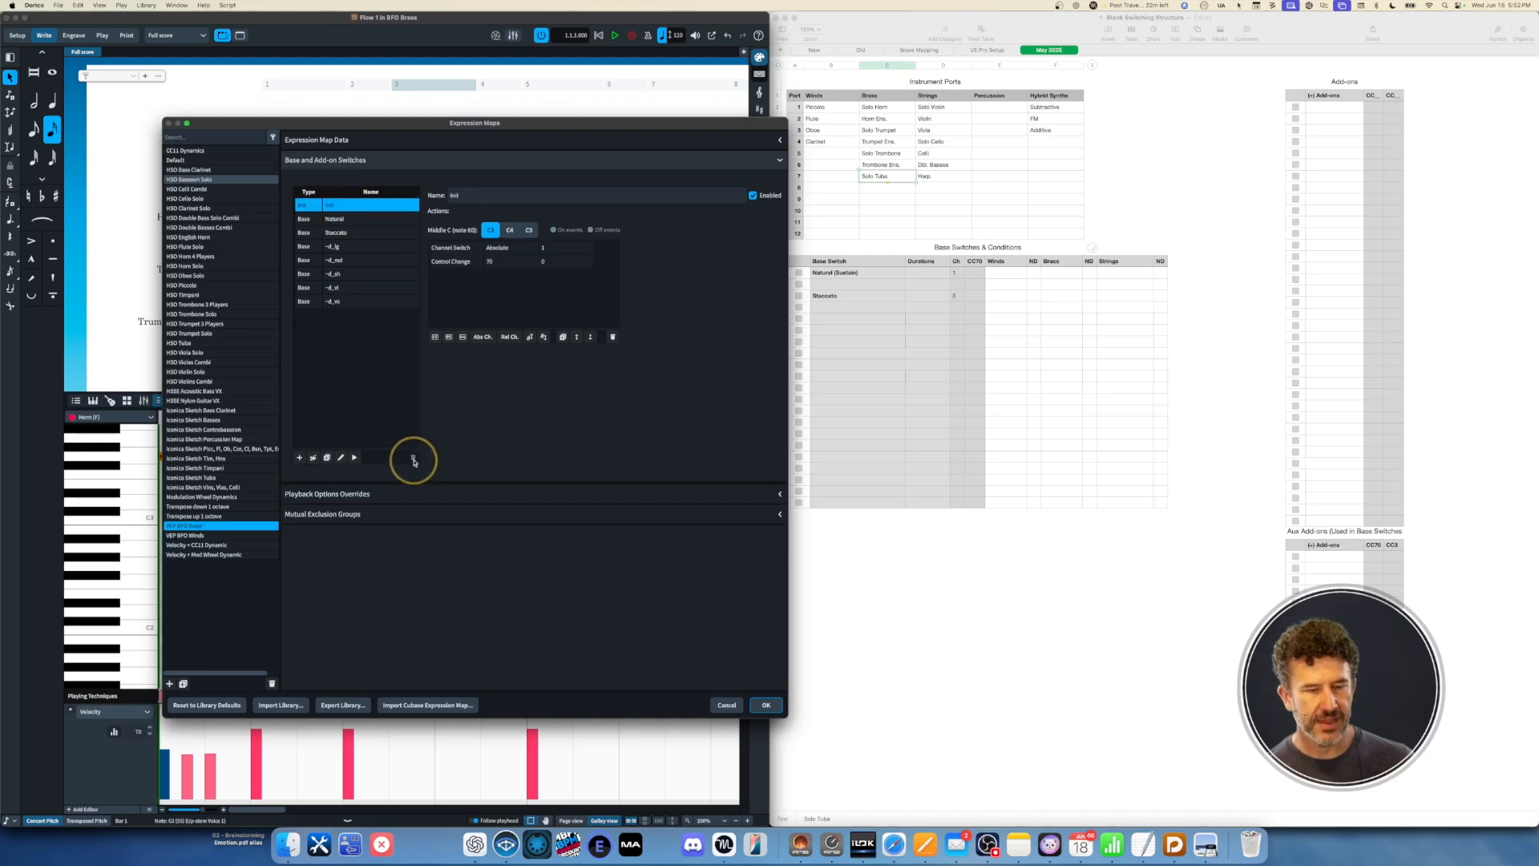
Rename the ~d_vs base switch as ~d_vs (5) and save the expression map changes
click(345, 308)
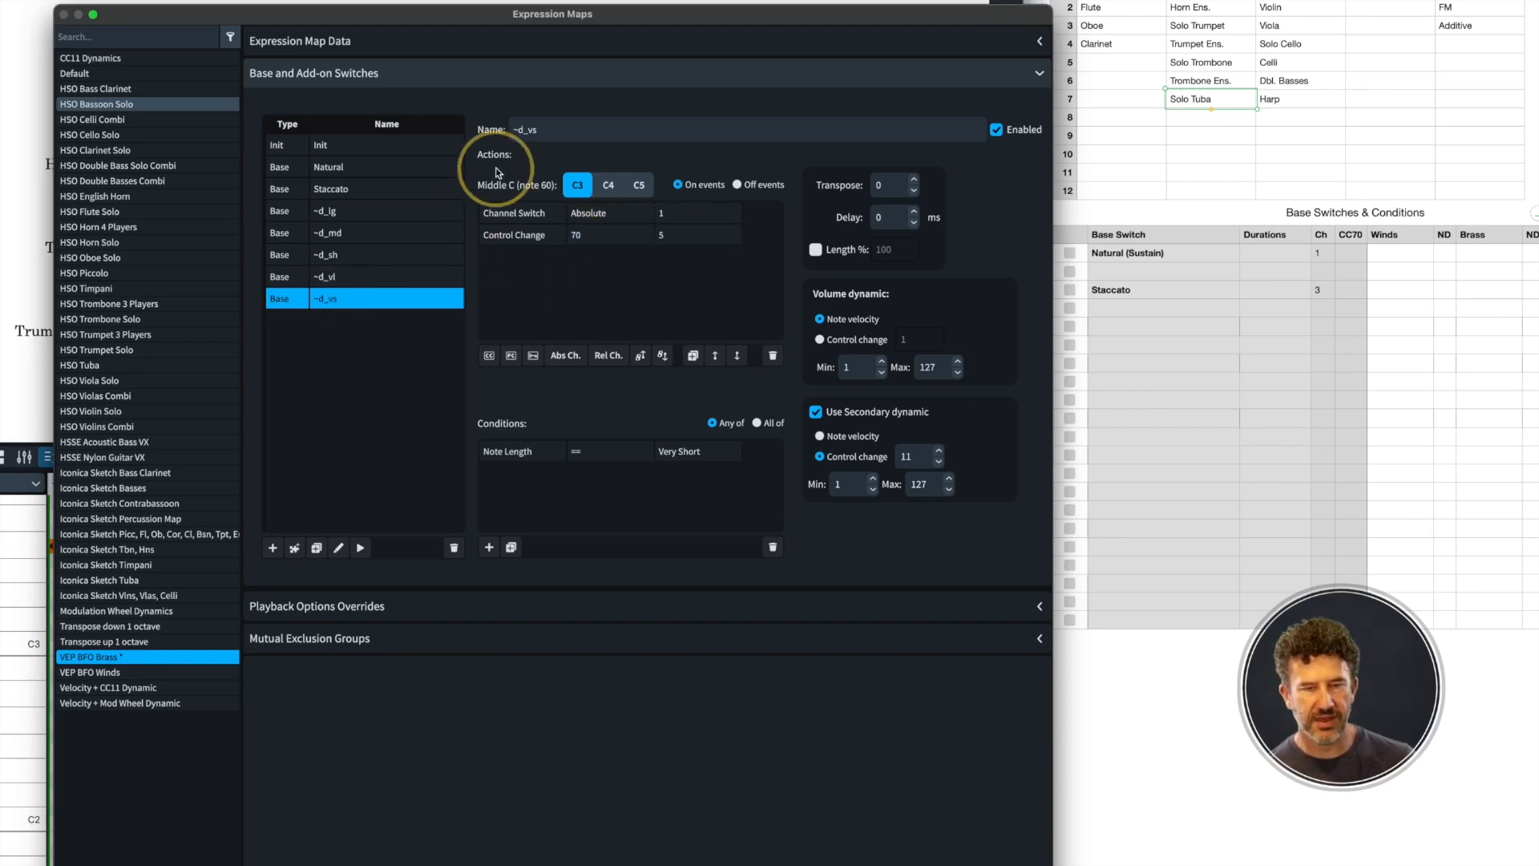
click(548, 130)
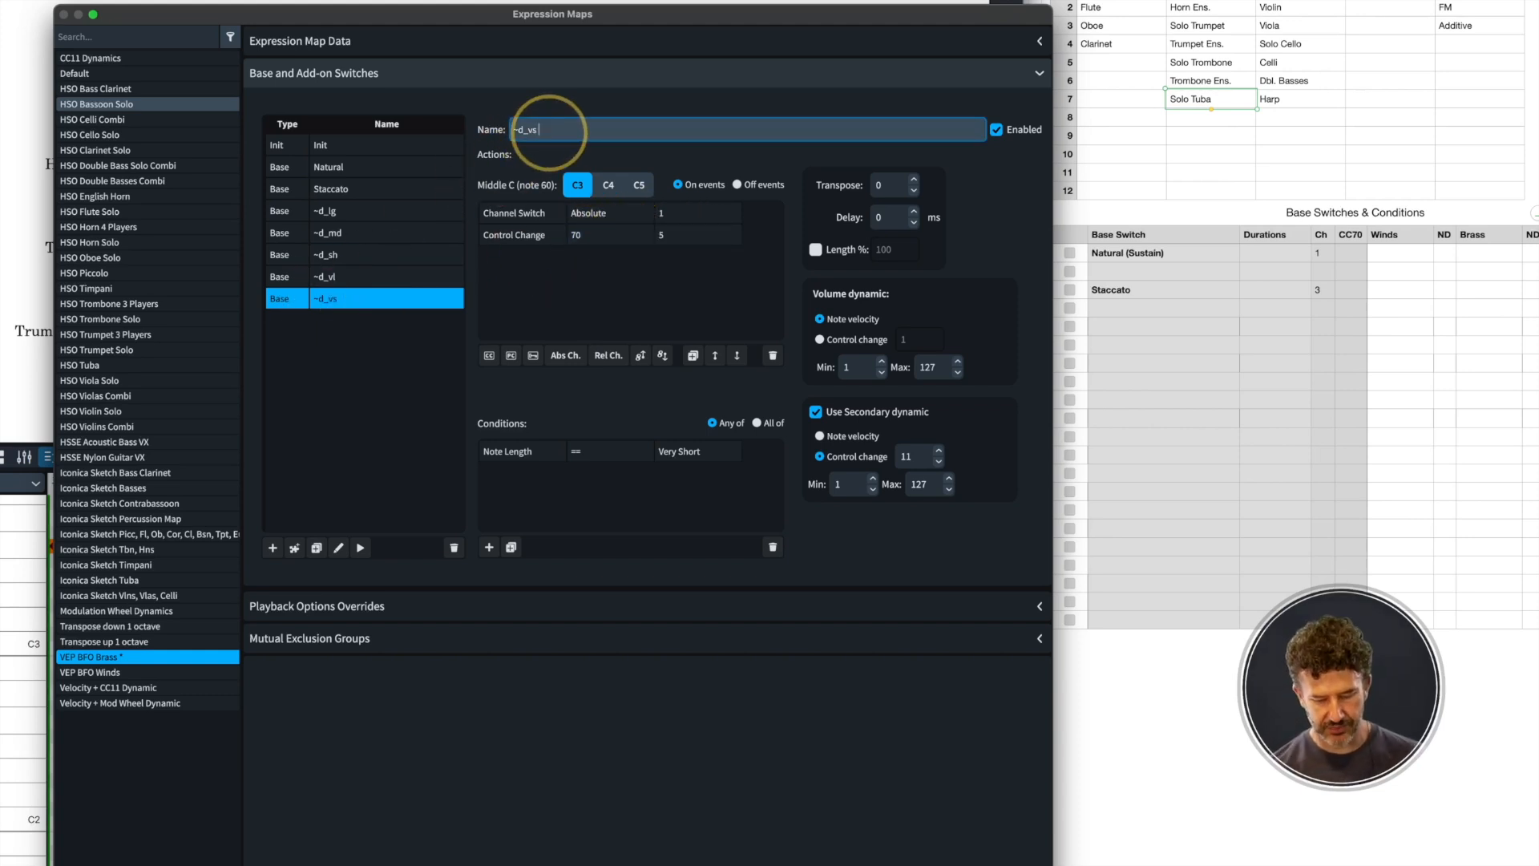
text((5))
key(Tab)
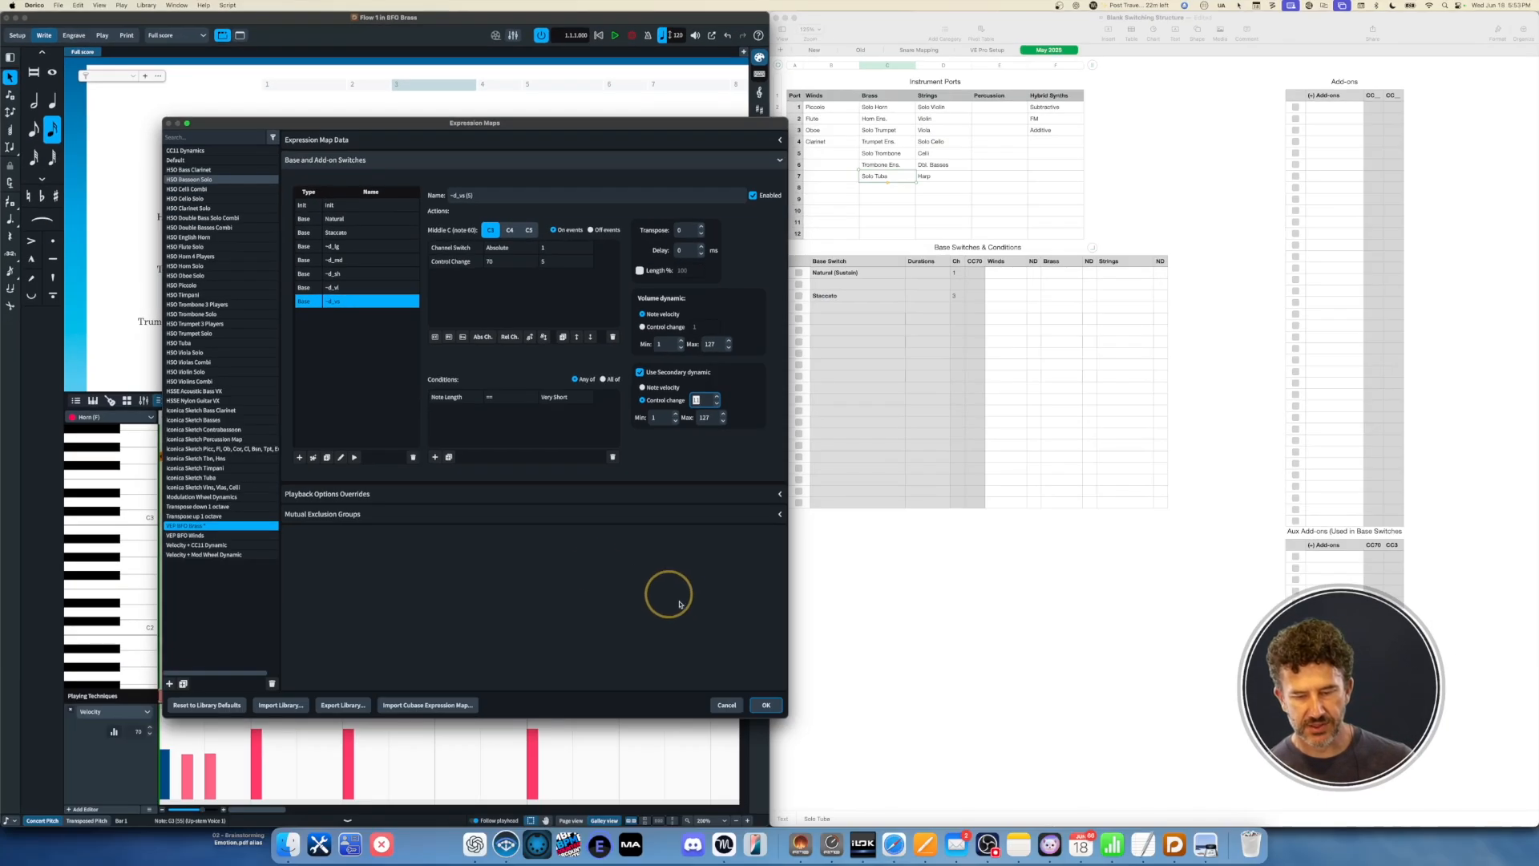
click(766, 704)
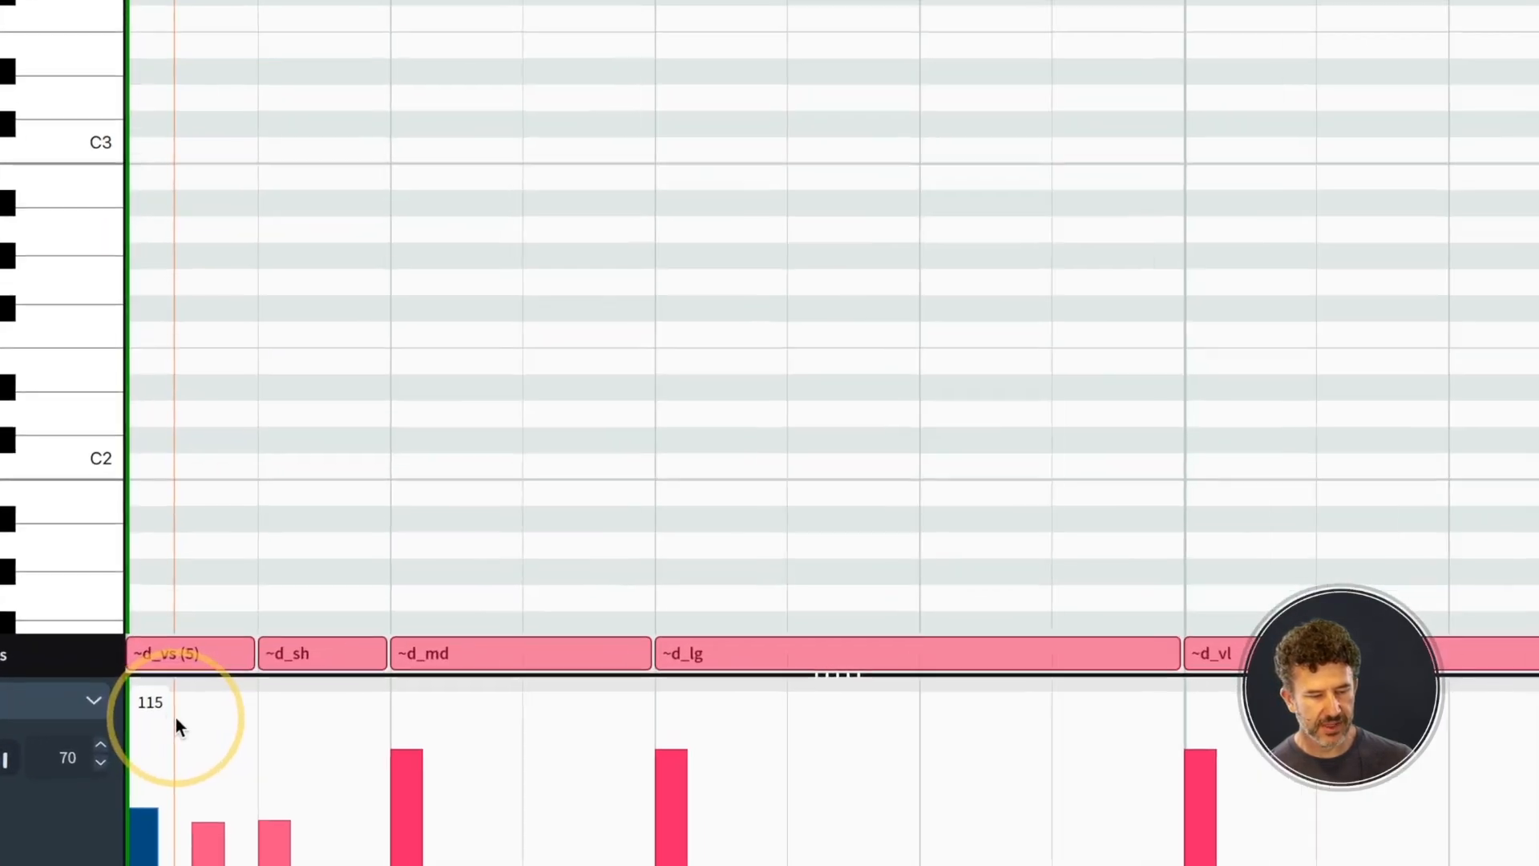
Inspect the base switch details for the horn's successive note lengths in the Key Editor's playing techniques lane
mouse_move(190, 680)
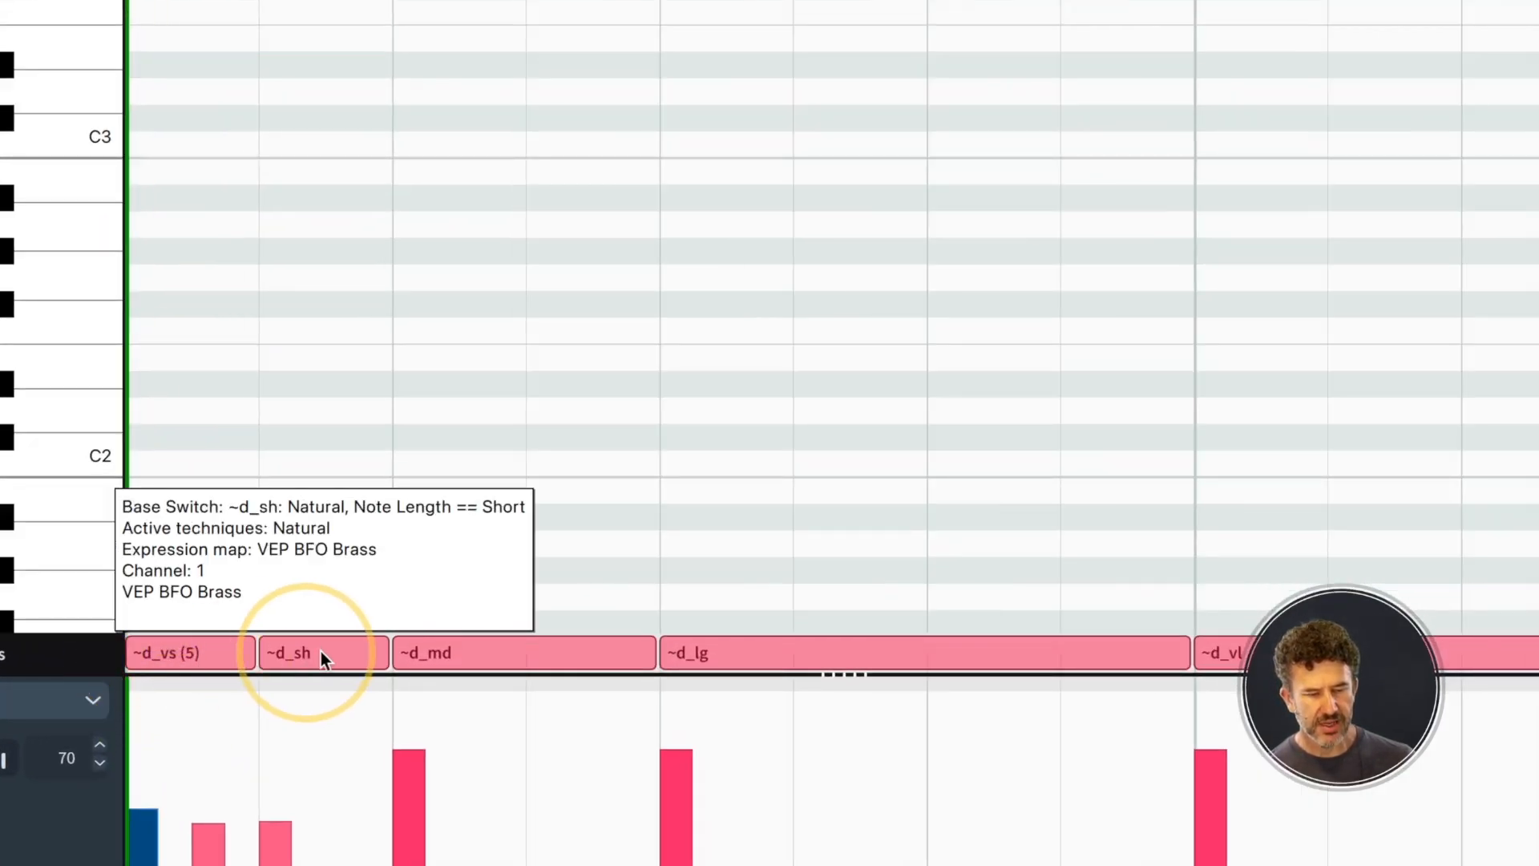
mouse_move(446, 662)
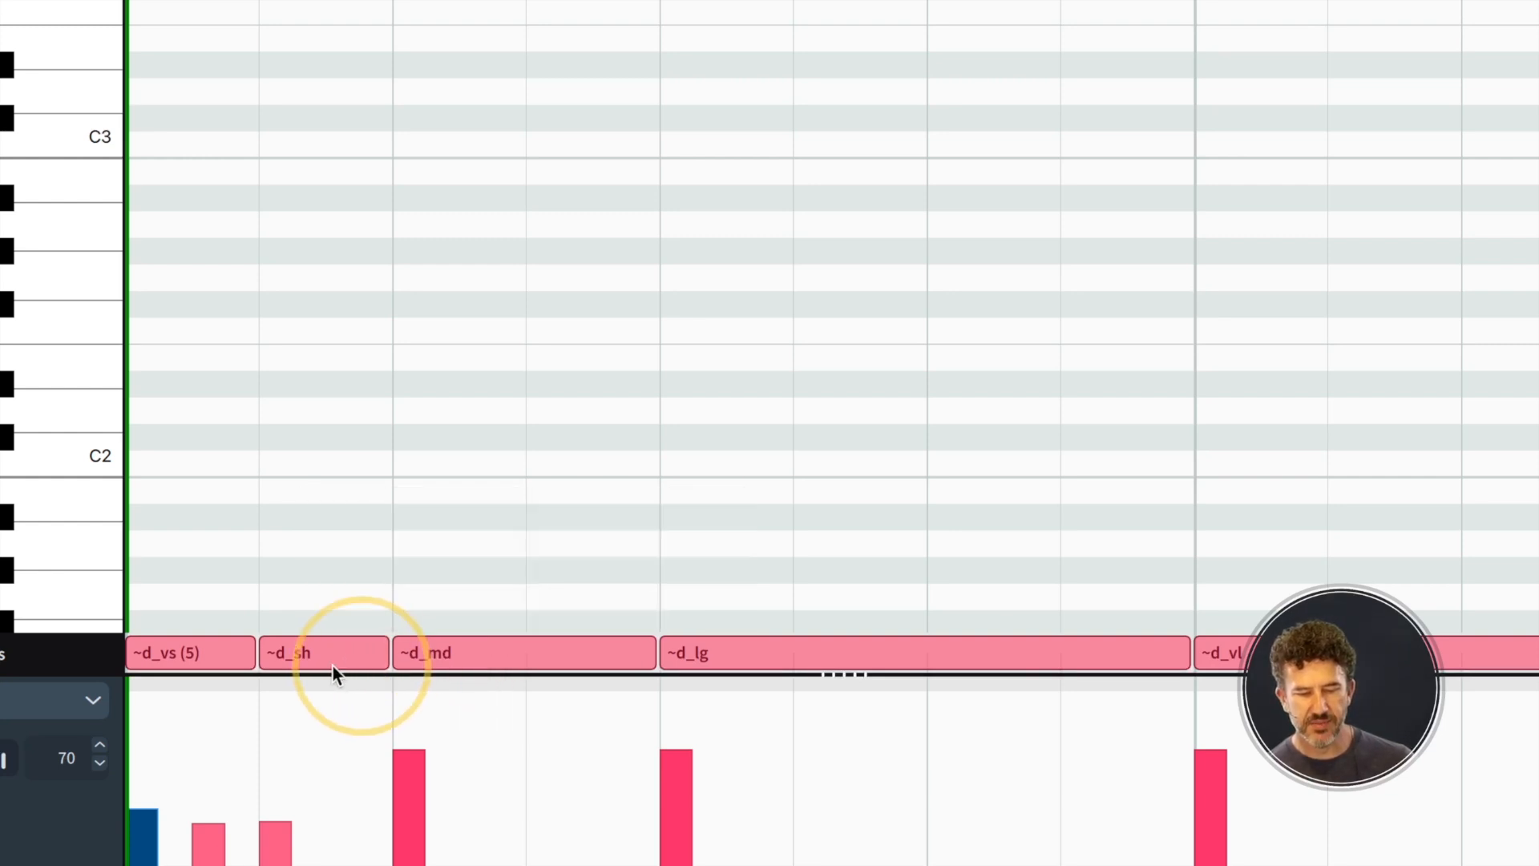
mouse_move(303, 656)
mouse_move(696, 655)
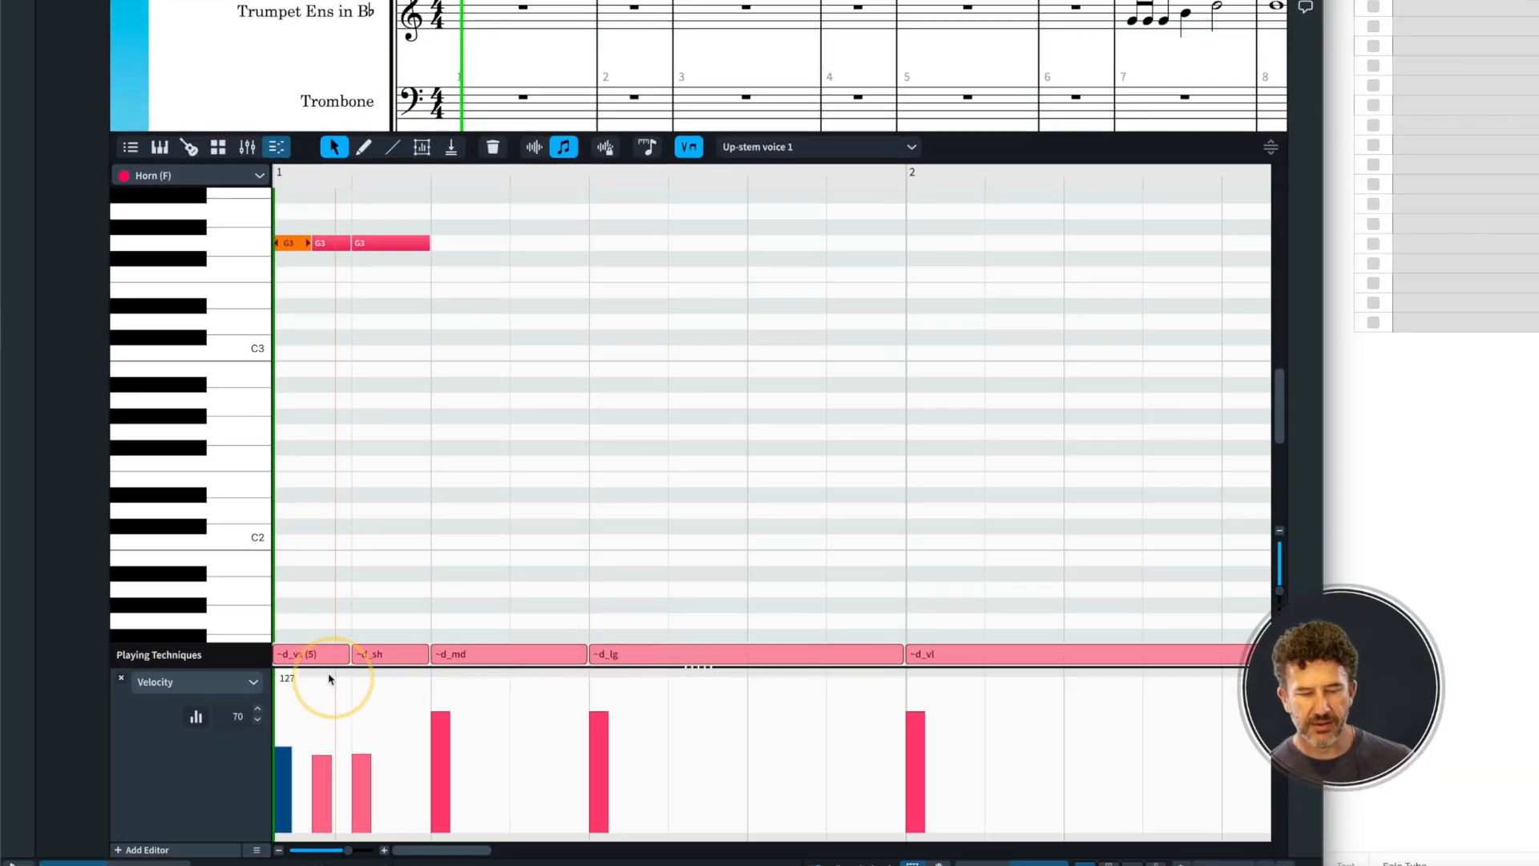
mouse_move(201, 670)
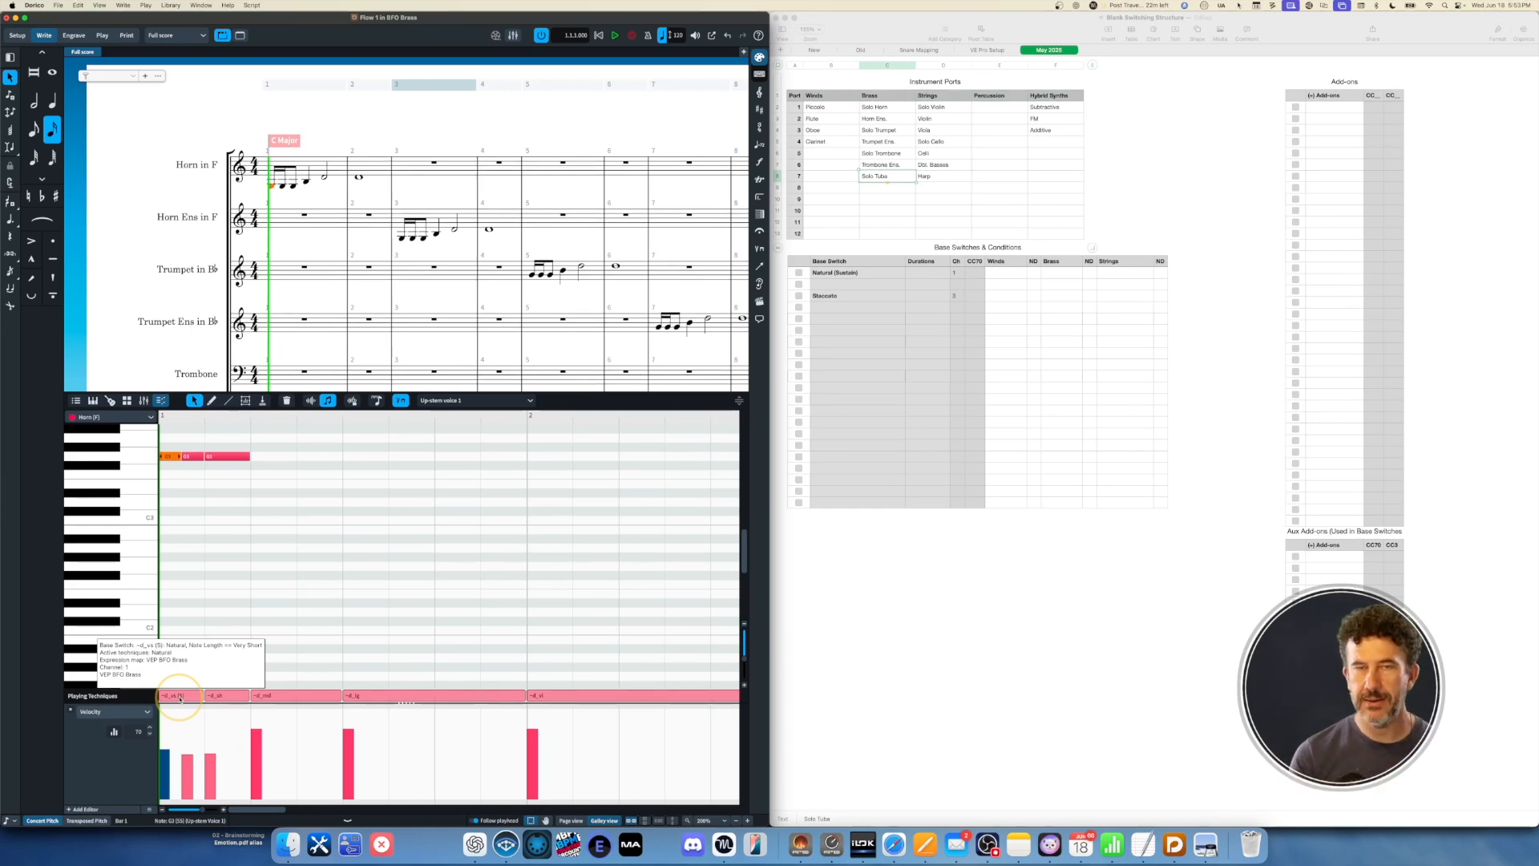
Switch to Vienna Ensemble Pro and inspect the Solo French horn's switch types and available switch values for its second Sustains articulation
key(super+Tab)
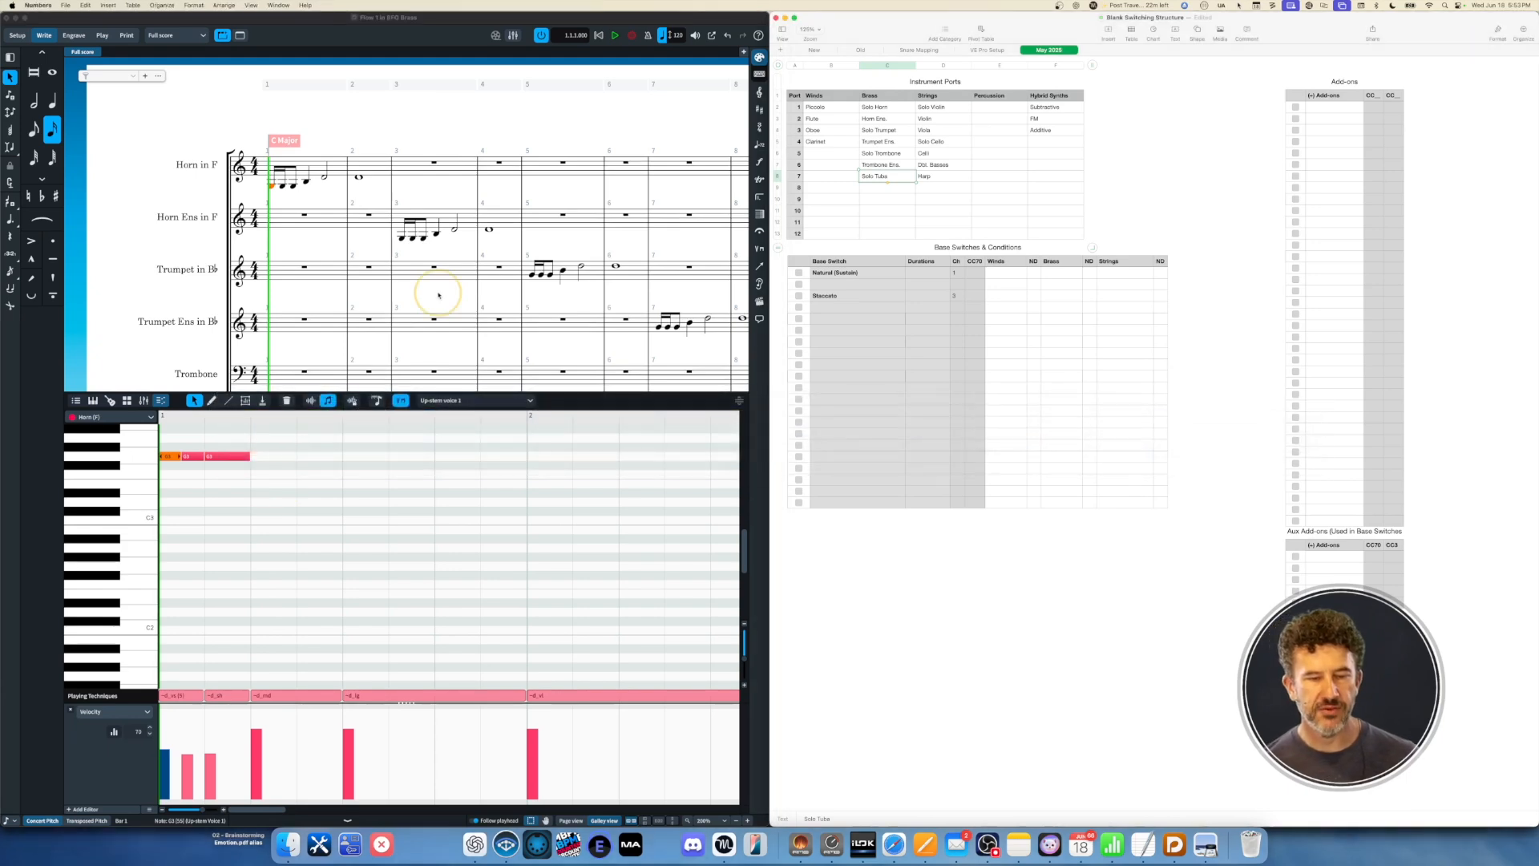
key(super+Tab)
key(super+Tab)
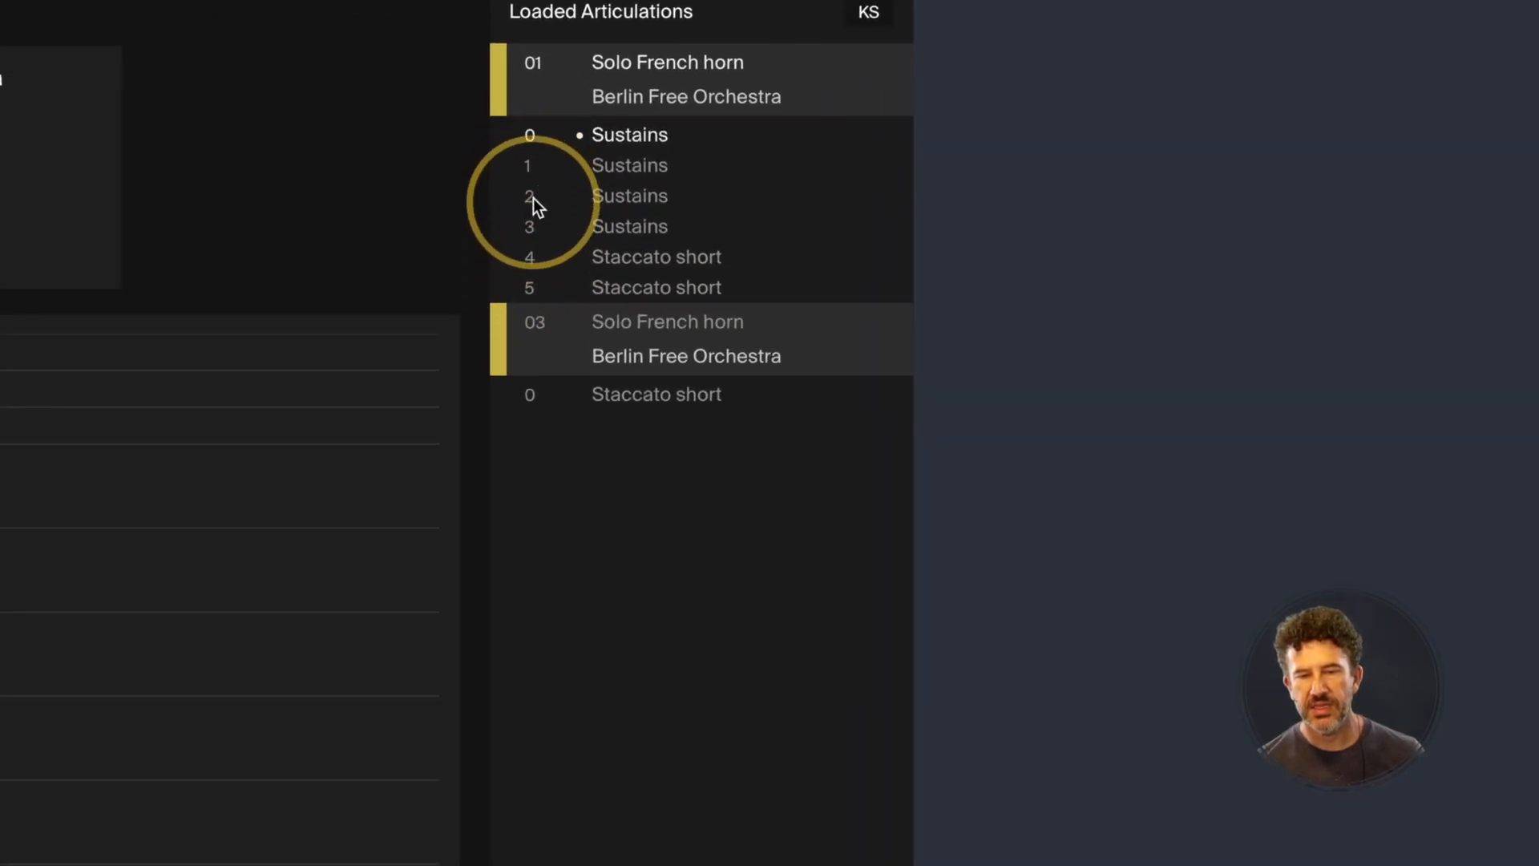
right_click(614, 69)
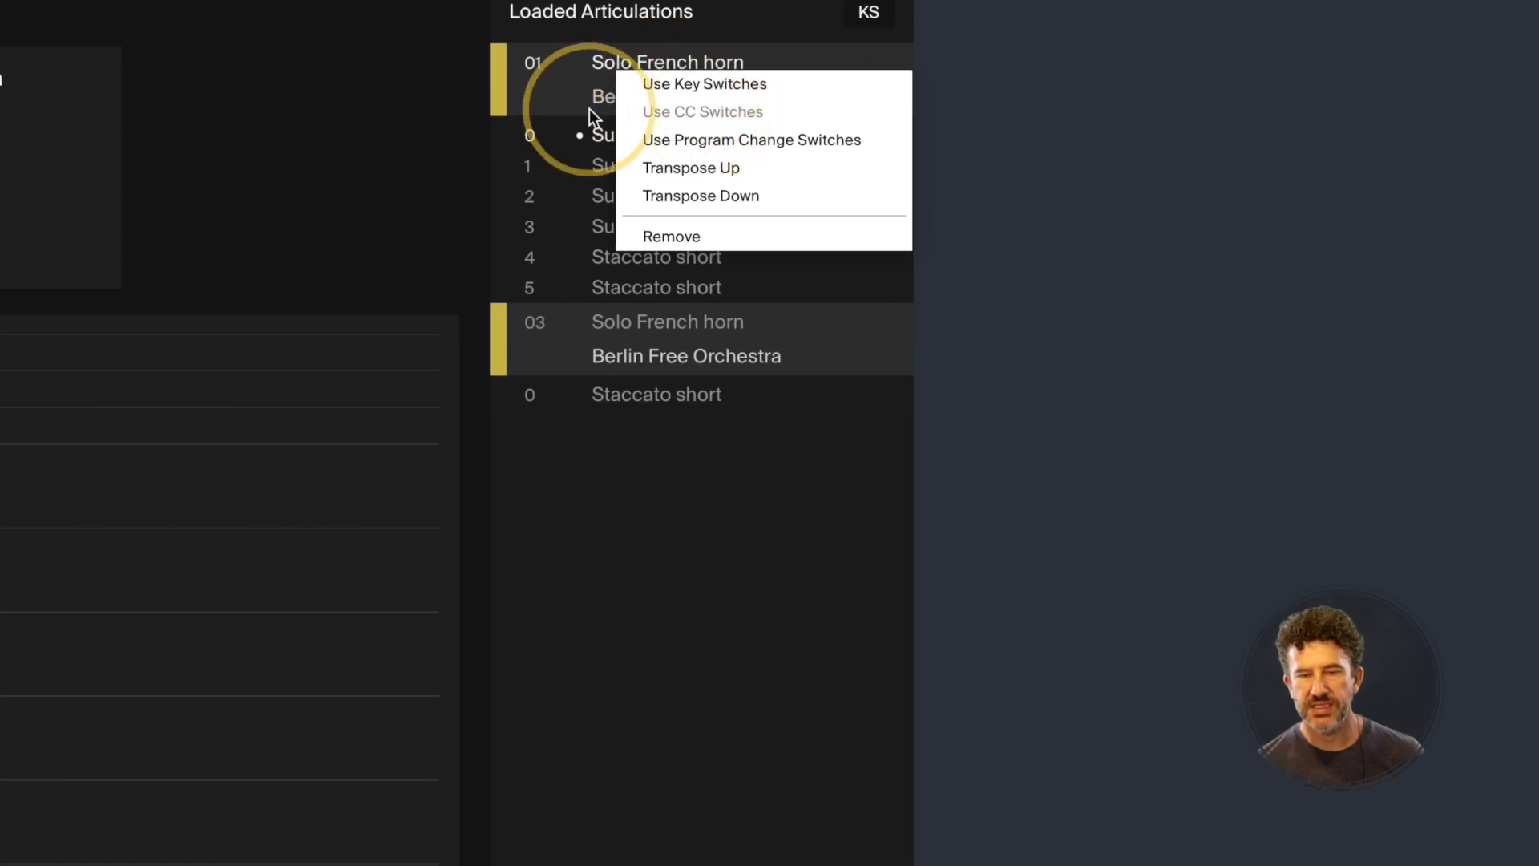
click(570, 105)
click(535, 166)
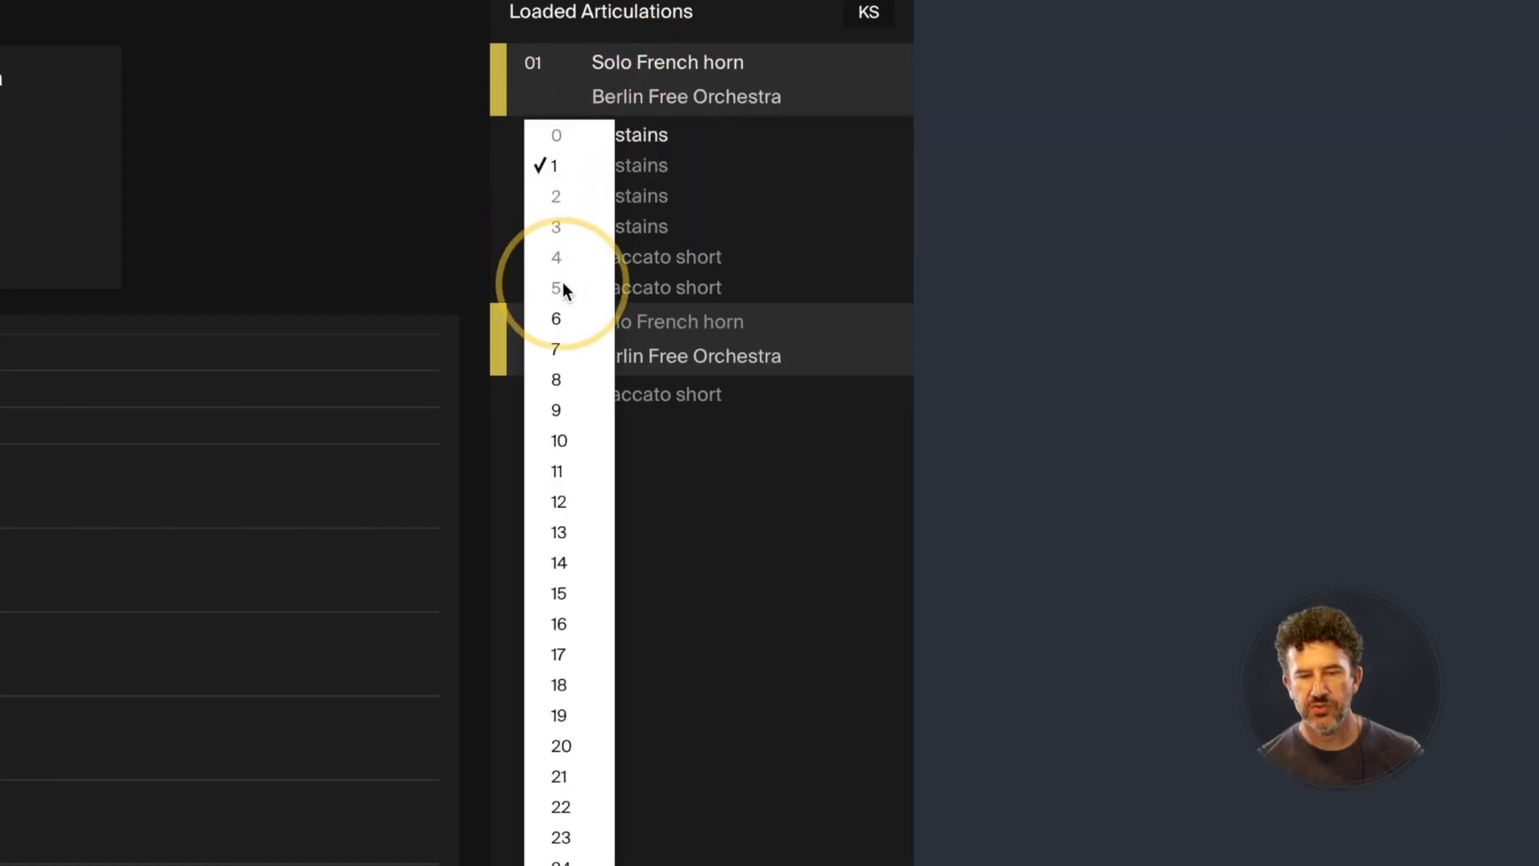
click(725, 135)
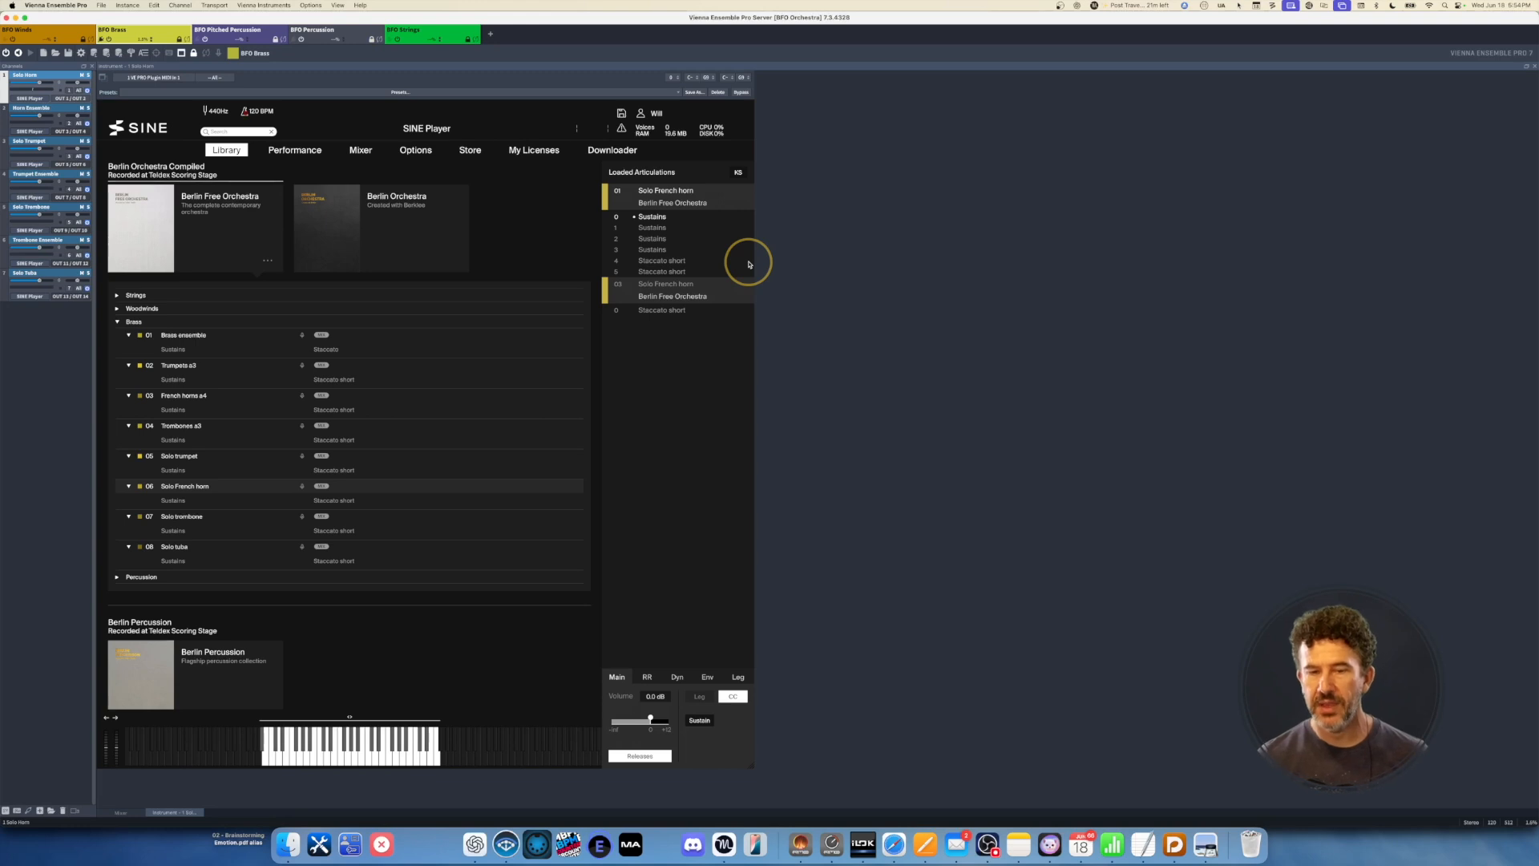
Go back to Dorico to inspect the ~d_vs (5) base switch on the first horn notes, and return to Vienna Ensemble Pro
key(super+Tab)
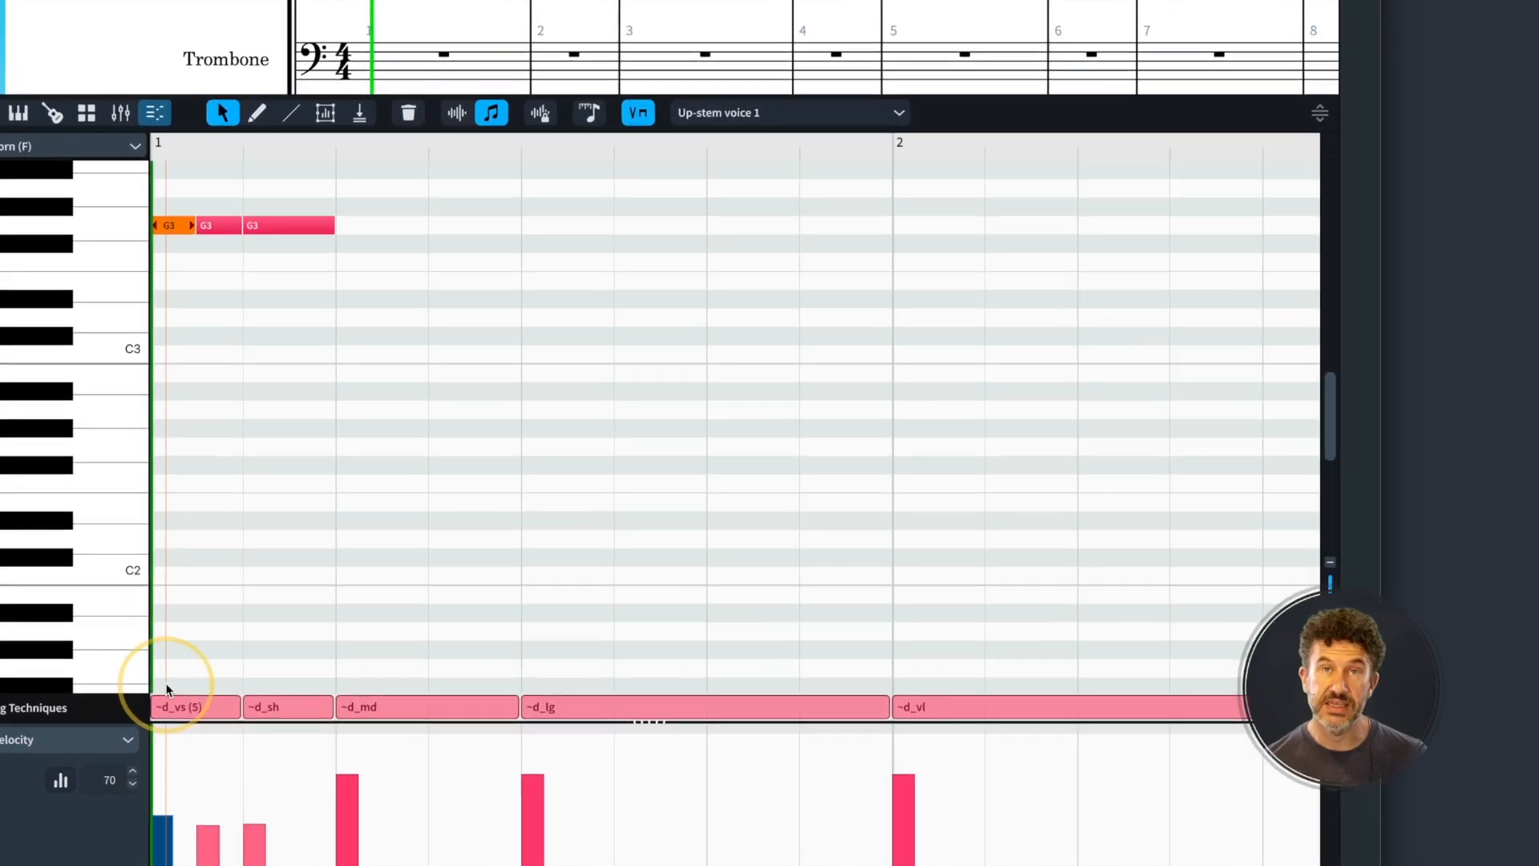
mouse_move(176, 714)
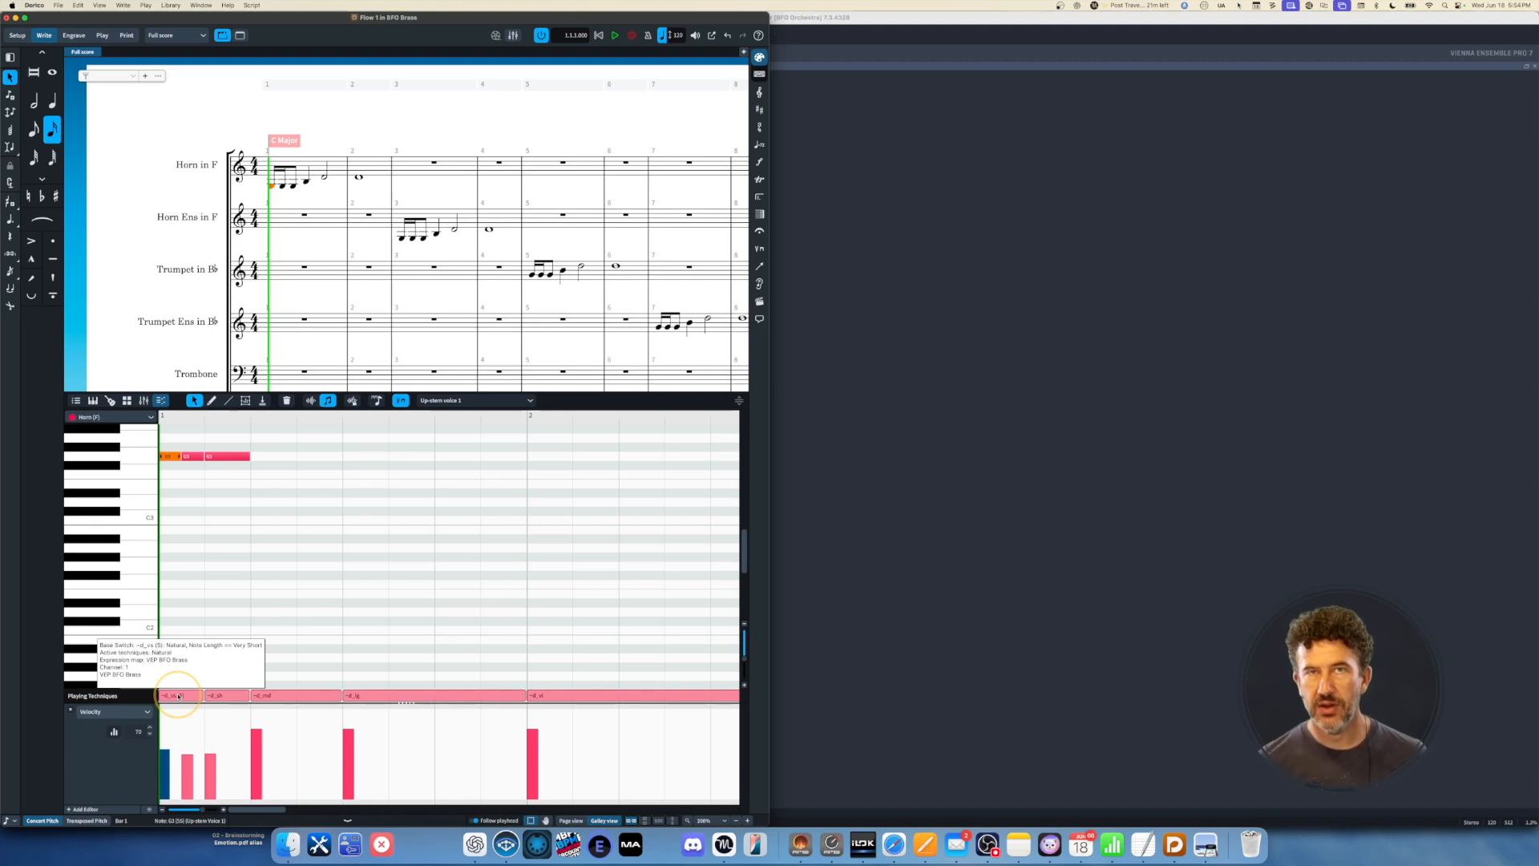
click(969, 320)
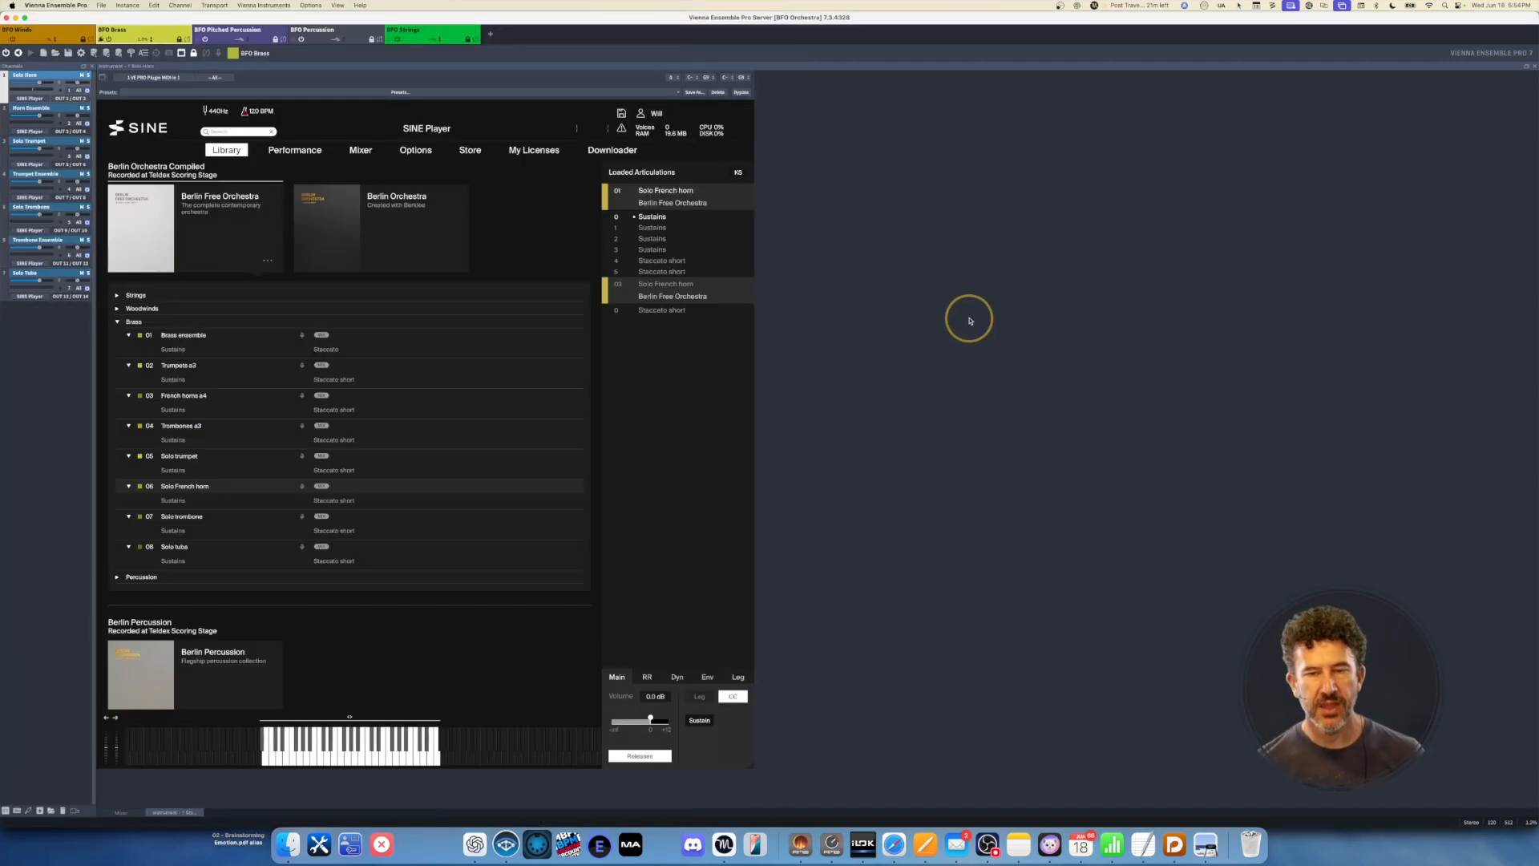